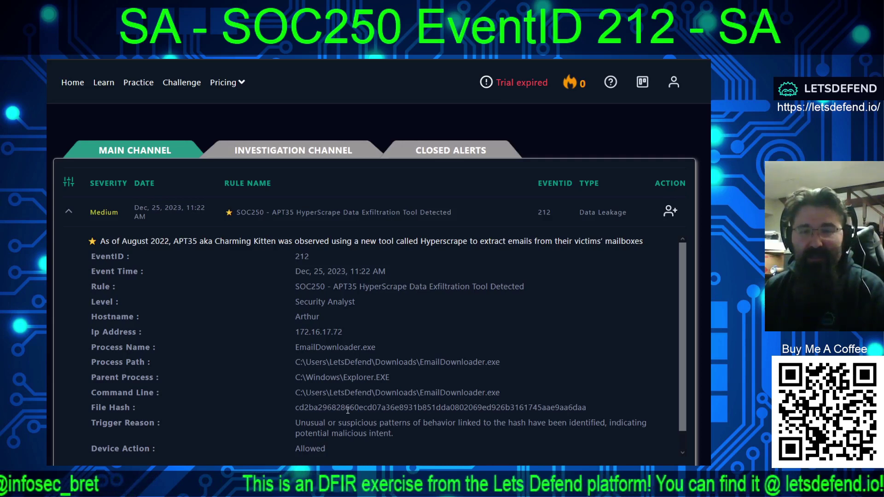
Step: Switch to the VirusTotal report for the EmailDownloader.exe hash and open its detection results
{"action": "key", "text": "ctrl+Tab"}
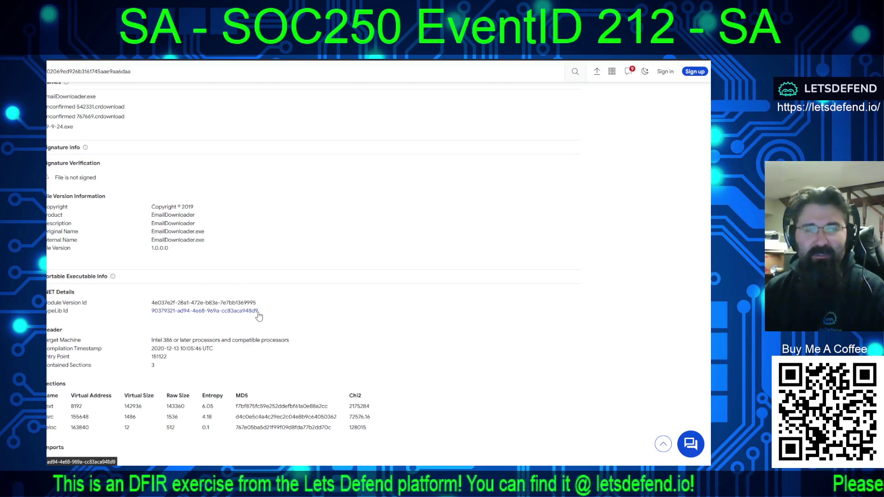
{"action": "scroll", "coordinate": [62, 187], "scroll_direction": "up", "scroll_amount": 5}
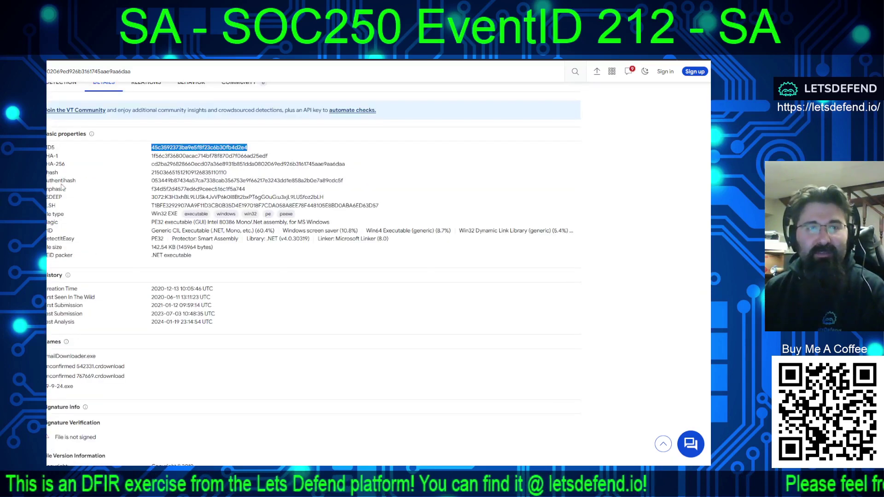
{"action": "scroll", "coordinate": [60, 181], "scroll_direction": "up", "scroll_amount": 2}
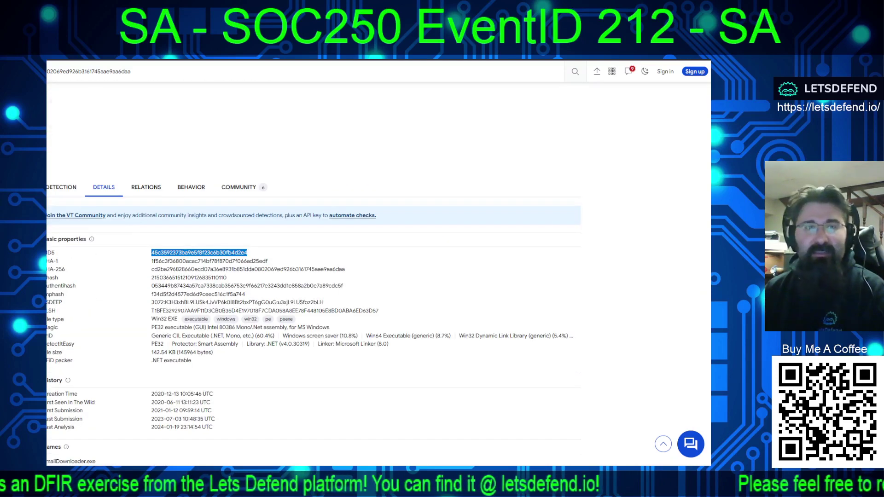
{"action": "left_click", "coordinate": [59, 190]}
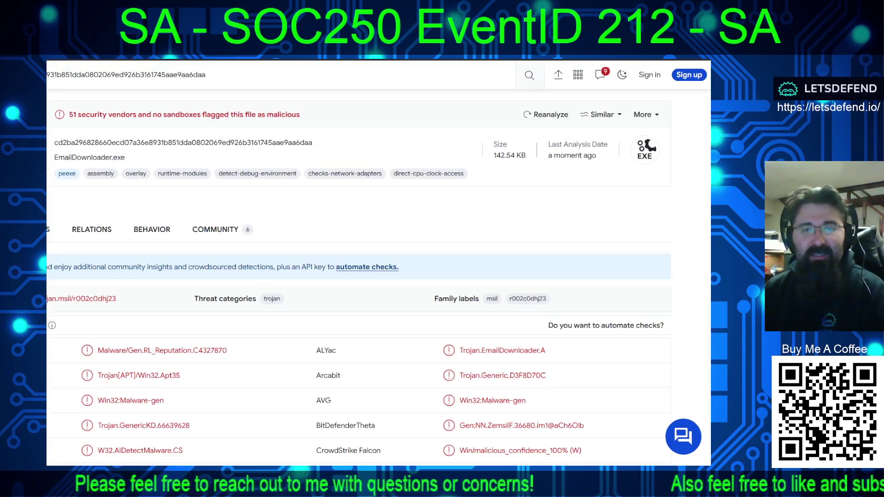
Step: Examine the security vendors' verdicts and malware names for EmailDownloader.exe across the whole detection list
{"action": "scroll", "coordinate": [104, 168], "scroll_direction": "down", "scroll_amount": 4}
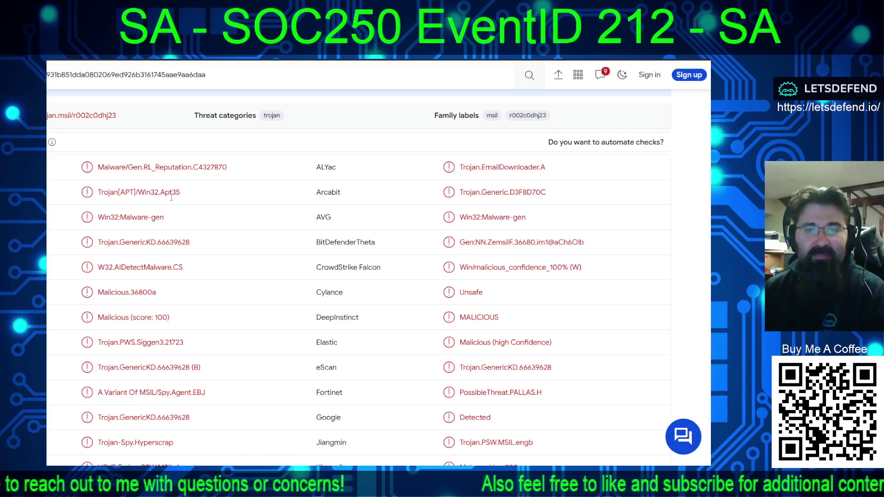
{"action": "scroll", "coordinate": [171, 197], "scroll_direction": "down", "scroll_amount": 4}
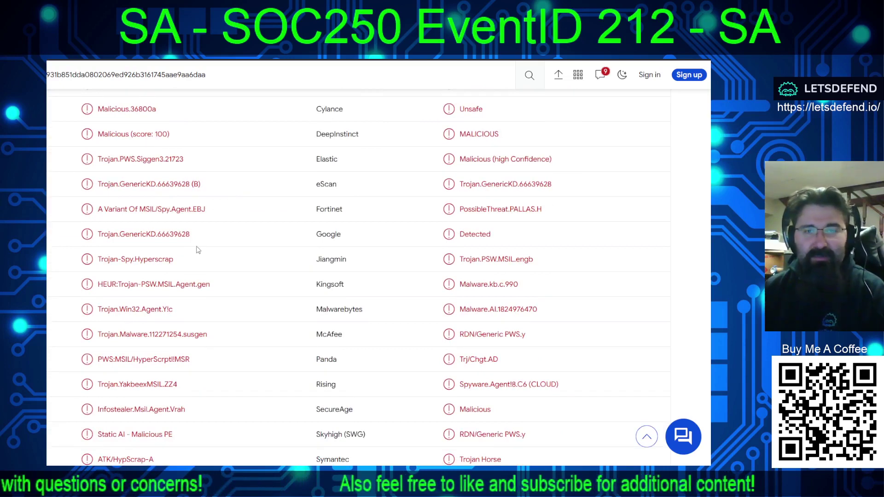
{"action": "scroll", "coordinate": [183, 220], "scroll_direction": "down", "scroll_amount": 5}
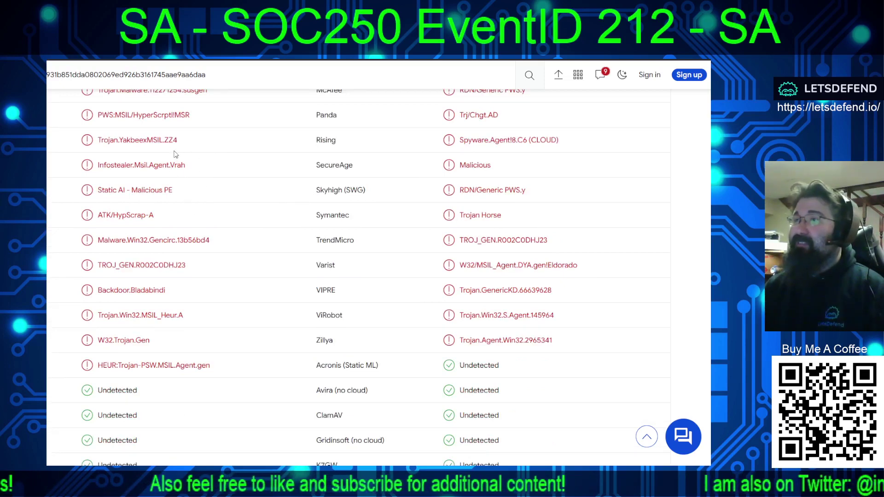
{"action": "scroll", "coordinate": [168, 154], "scroll_direction": "down", "scroll_amount": 1}
{"action": "scroll", "coordinate": [168, 157], "scroll_direction": "down", "scroll_amount": 6}
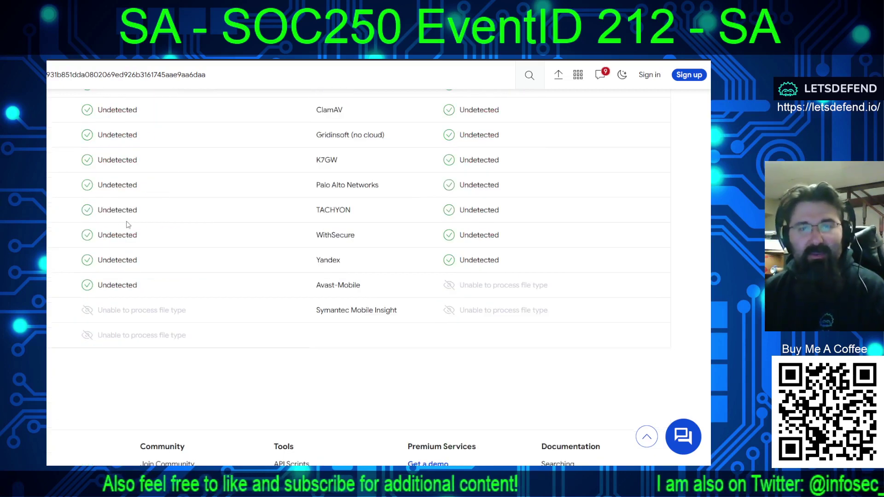
{"action": "scroll", "coordinate": [128, 225], "scroll_direction": "up", "scroll_amount": 15}
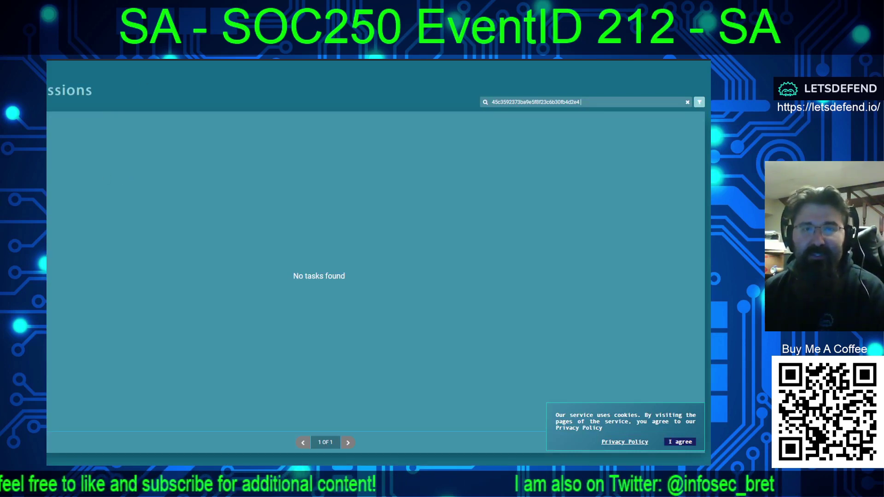
Step: Switch to the sample's Hybrid Analysis report and examine its OSINT references, external user tags and behaviour indicators
{"action": "key", "text": "ctrl+Tab"}
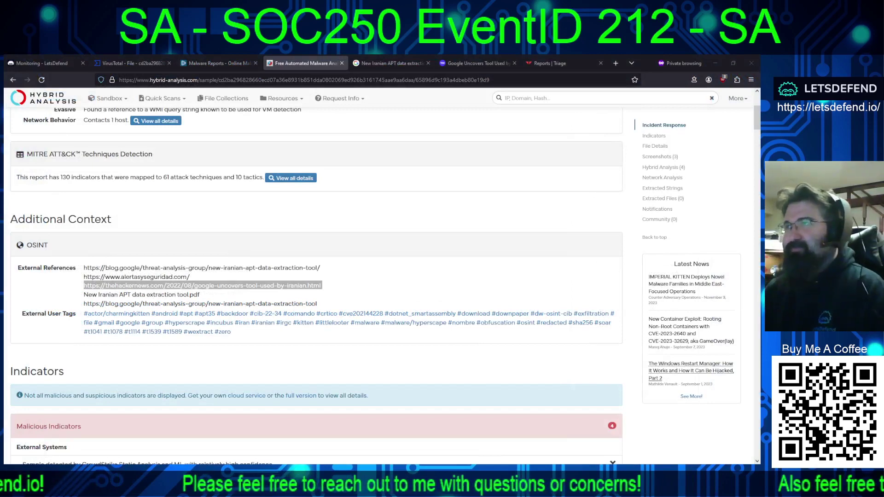
{"action": "left_click", "coordinate": [455, 231]}
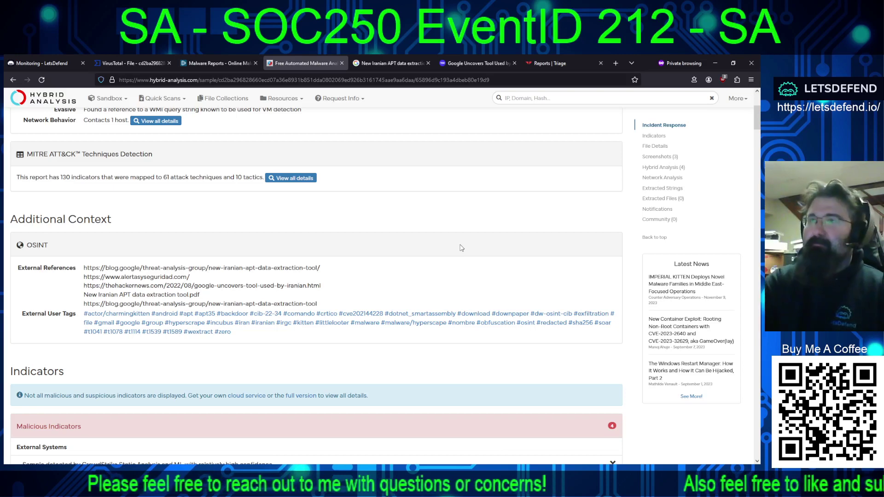
{"action": "key", "text": "ctrl+plus"}
{"action": "key", "text": "ctrl+plus"}
{"action": "key", "text": "ctrl+plus"}
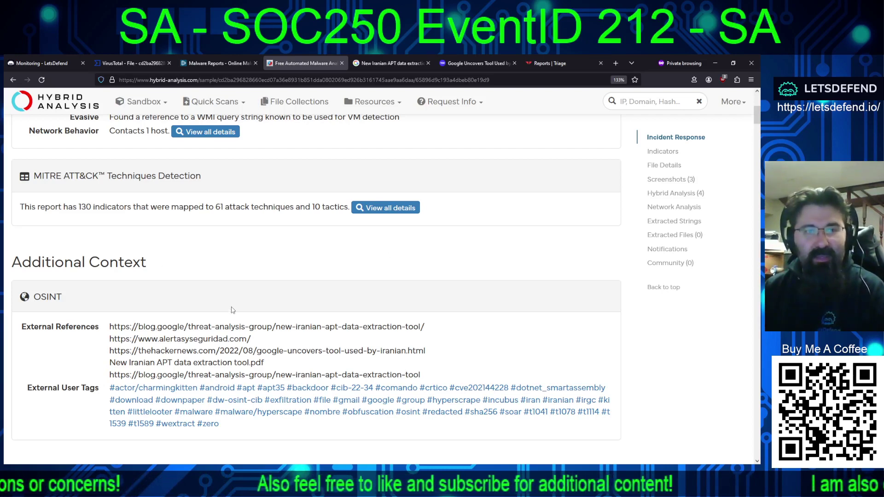
{"action": "scroll", "coordinate": [233, 310], "scroll_direction": "down", "scroll_amount": 2}
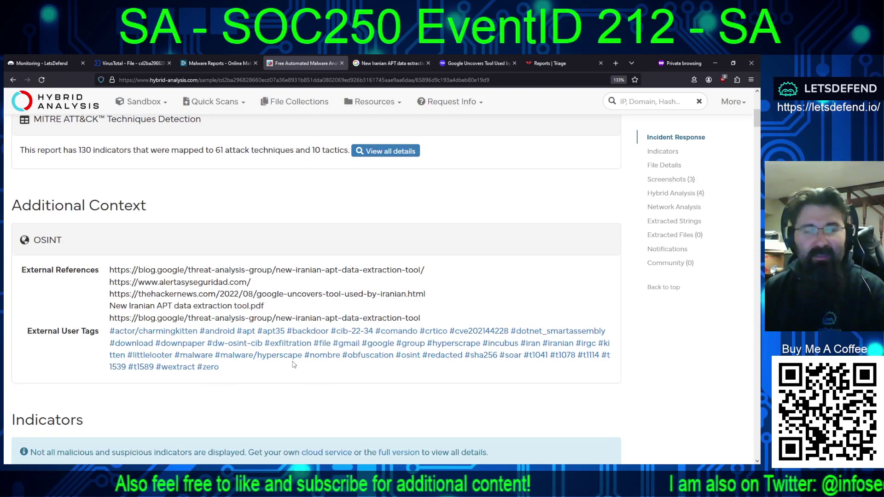
{"action": "scroll", "coordinate": [350, 332], "scroll_direction": "down", "scroll_amount": 10}
{"action": "scroll", "coordinate": [363, 322], "scroll_direction": "down", "scroll_amount": 15}
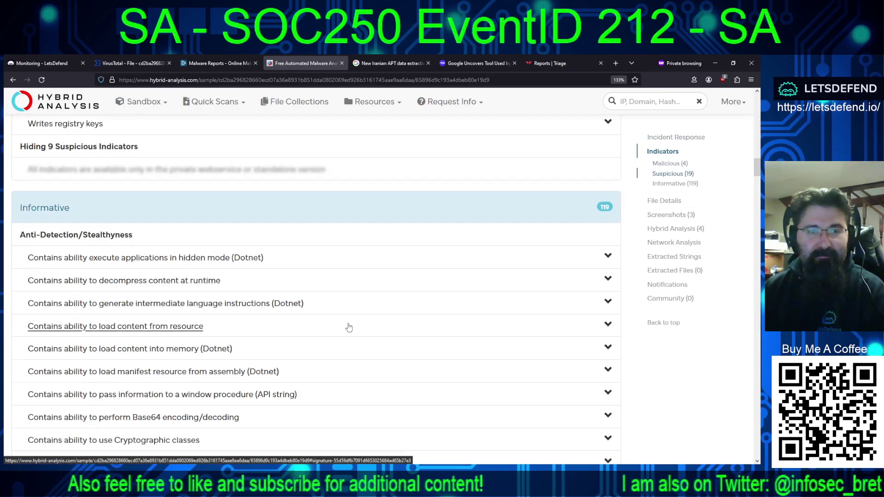
{"action": "scroll", "coordinate": [336, 328], "scroll_direction": "down", "scroll_amount": 6}
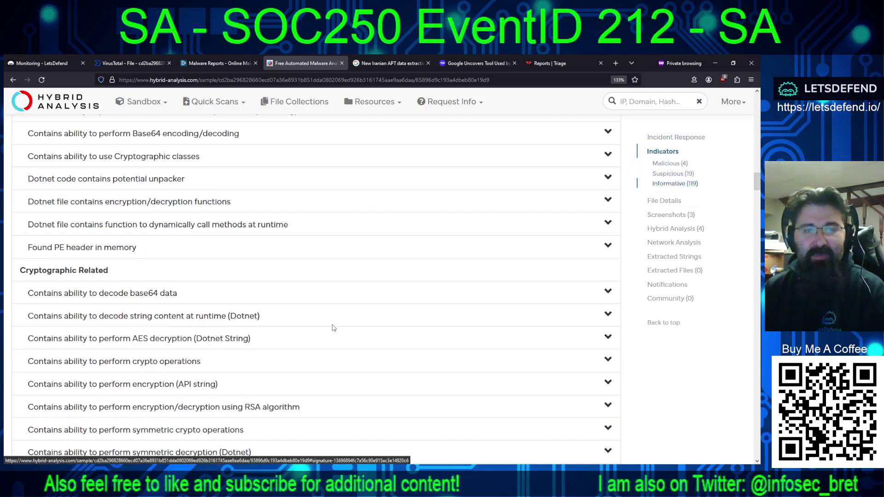
Step: Switch to the Google TAG article on the new Iranian APT data extraction tool and read about its setup forms, cookie loading and Gmail login
{"action": "left_click", "coordinate": [391, 65]}
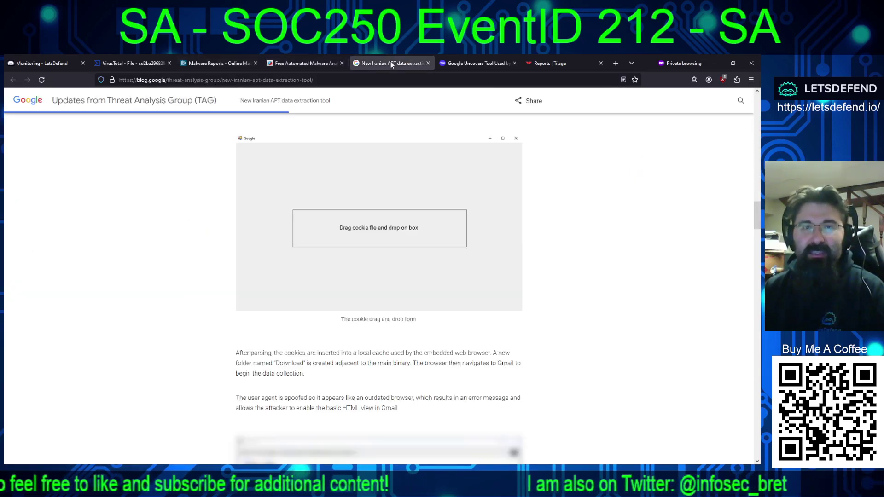
{"action": "scroll", "coordinate": [544, 235], "scroll_direction": "up", "scroll_amount": 4}
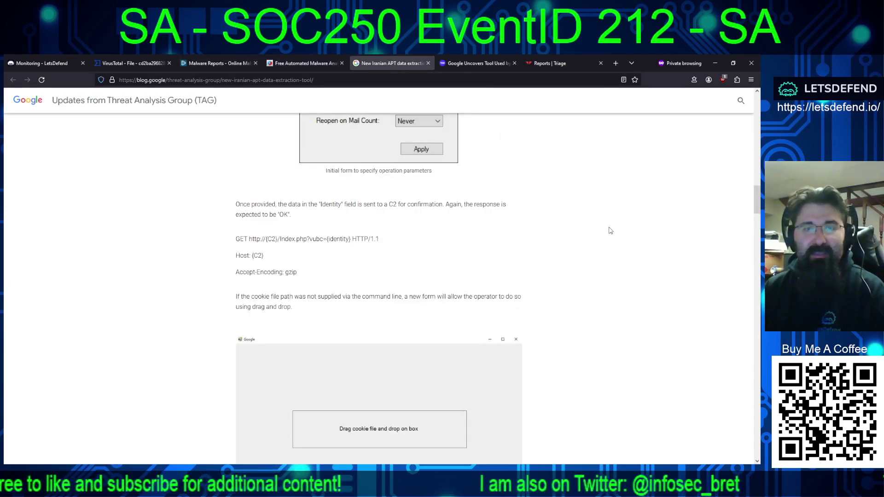
{"action": "scroll", "coordinate": [585, 223], "scroll_direction": "up", "scroll_amount": 3}
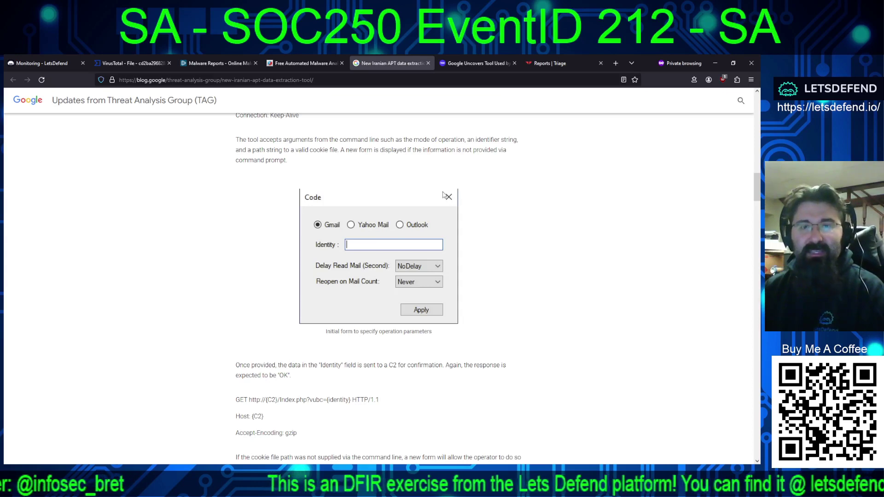
{"action": "scroll", "coordinate": [458, 189], "scroll_direction": "down", "scroll_amount": 3}
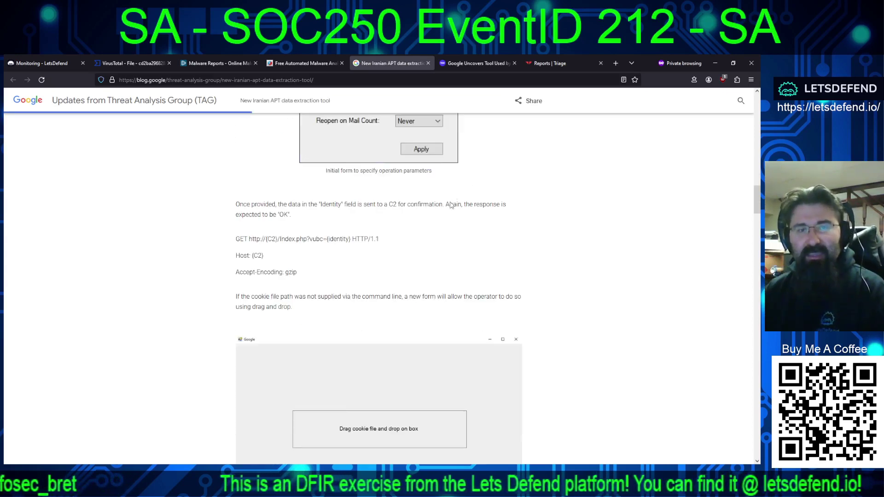
{"action": "scroll", "coordinate": [459, 224], "scroll_direction": "down", "scroll_amount": 3}
{"action": "scroll", "coordinate": [455, 224], "scroll_direction": "down", "scroll_amount": 6}
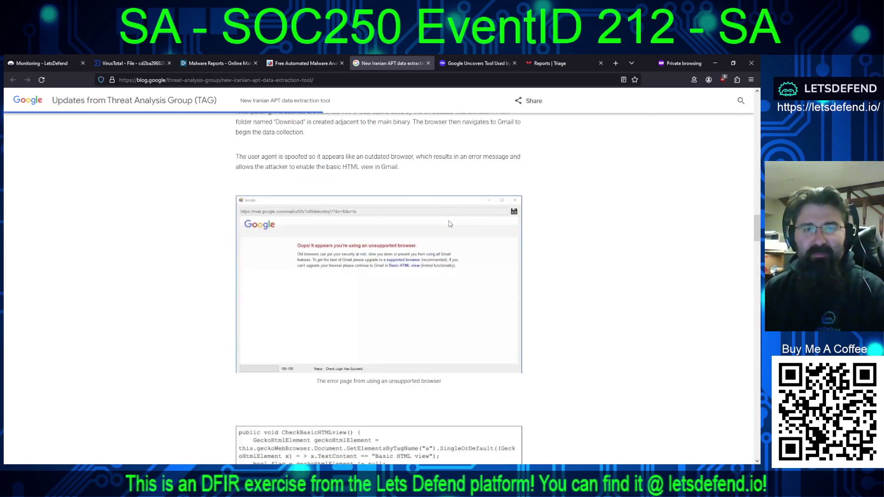
{"action": "scroll", "coordinate": [450, 224], "scroll_direction": "down", "scroll_amount": 9}
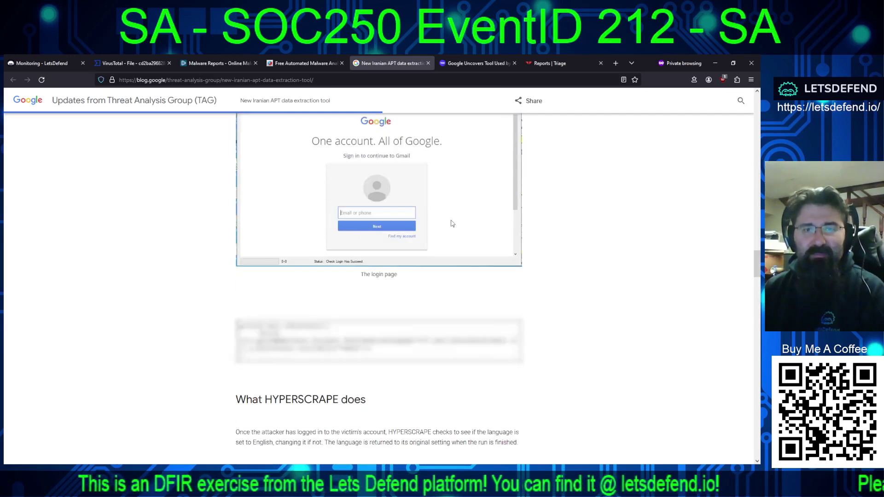
Step: Read how HYPERSCRAPE downloads emails, reports to its C2, deletes security emails and requests Google Takeout data
{"action": "scroll", "coordinate": [452, 223], "scroll_direction": "down", "scroll_amount": 5}
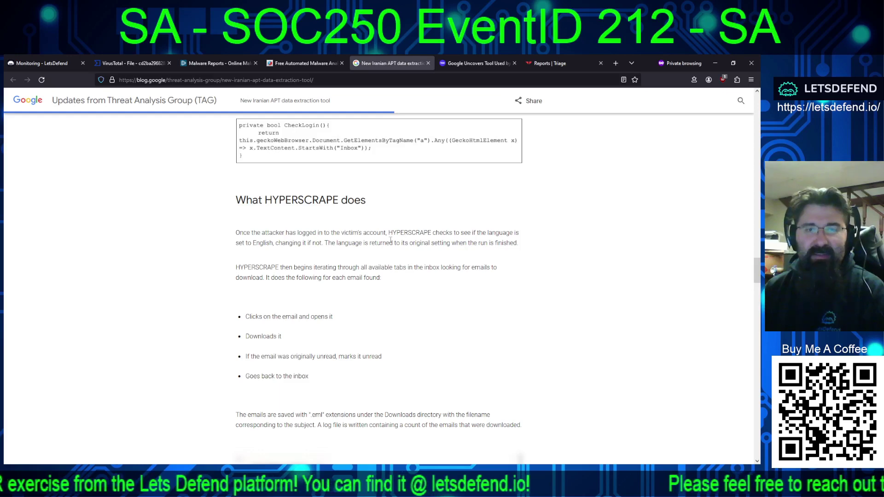
{"action": "scroll", "coordinate": [390, 240], "scroll_direction": "down", "scroll_amount": 3}
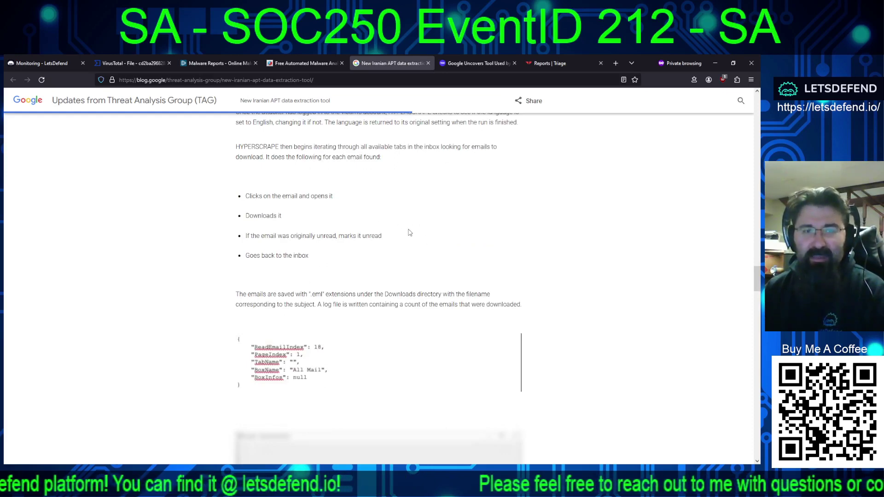
{"action": "scroll", "coordinate": [380, 215], "scroll_direction": "down", "scroll_amount": 1}
{"action": "scroll", "coordinate": [381, 215], "scroll_direction": "down", "scroll_amount": 3}
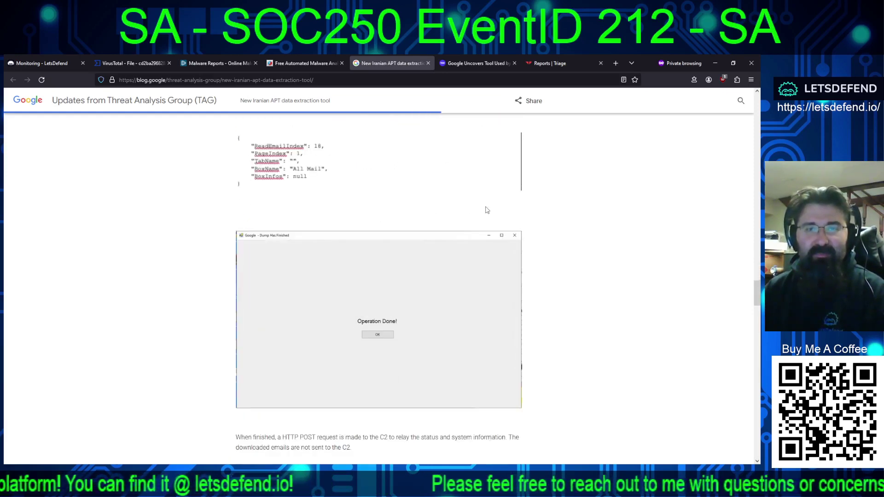
{"action": "scroll", "coordinate": [473, 221], "scroll_direction": "up", "scroll_amount": 2}
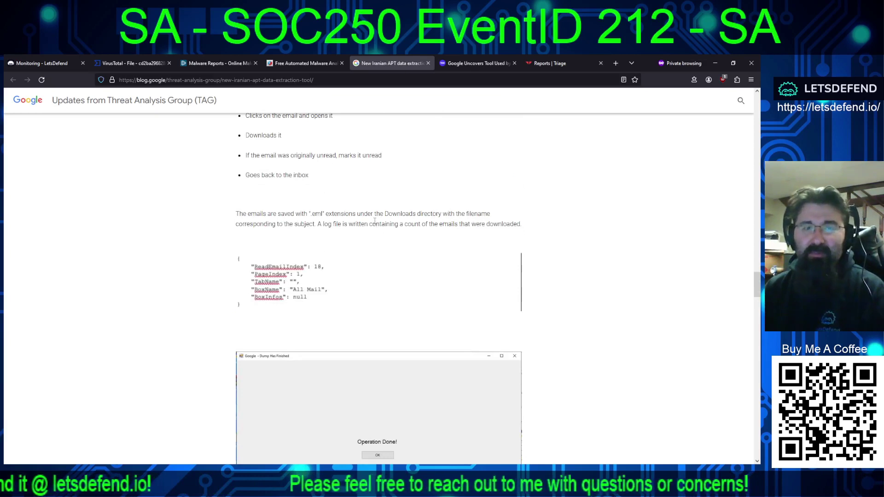
{"action": "scroll", "coordinate": [392, 249], "scroll_direction": "down", "scroll_amount": 4}
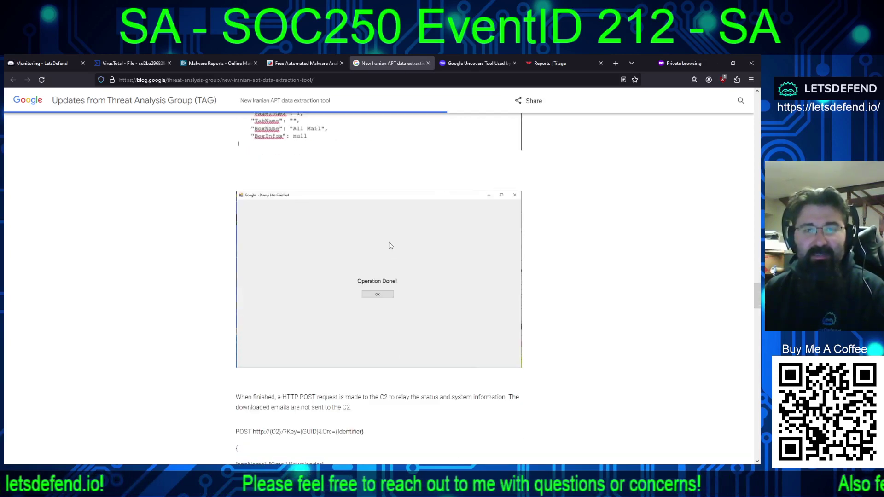
{"action": "scroll", "coordinate": [382, 244], "scroll_direction": "down", "scroll_amount": 5}
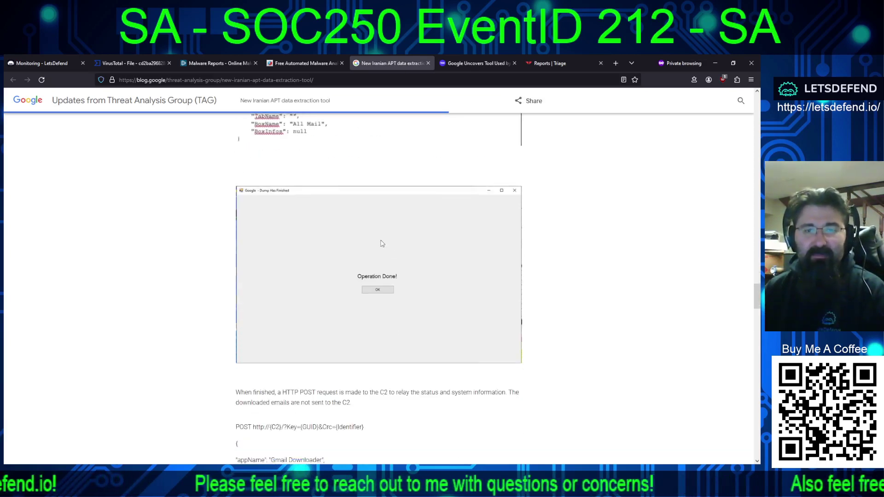
{"action": "scroll", "coordinate": [378, 238], "scroll_direction": "down", "scroll_amount": 3}
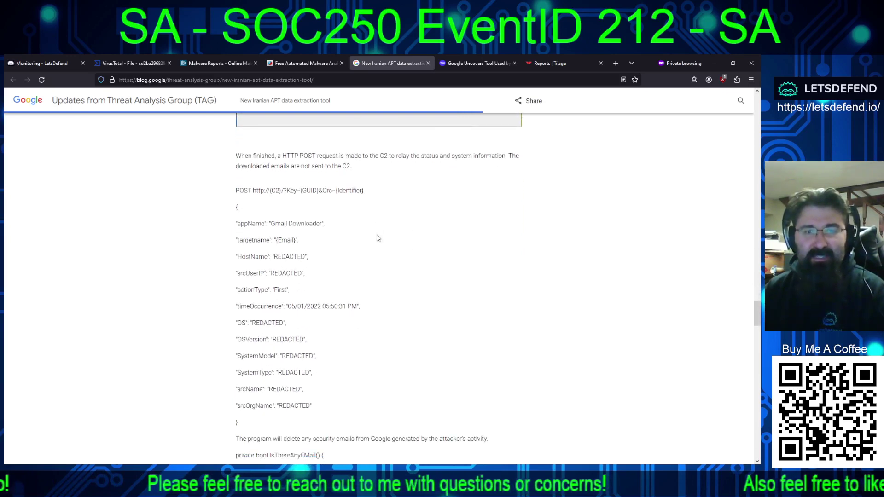
{"action": "scroll", "coordinate": [373, 227], "scroll_direction": "down", "scroll_amount": 3}
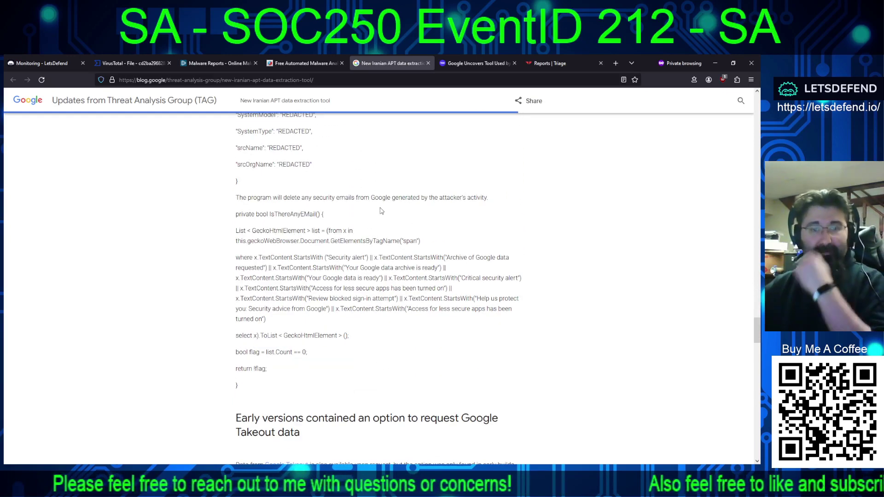
{"action": "scroll", "coordinate": [363, 219], "scroll_direction": "down", "scroll_amount": 3}
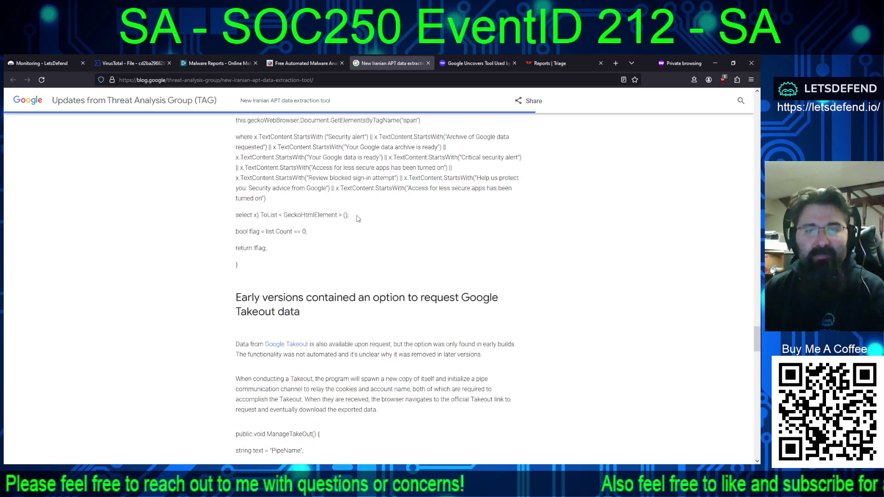
{"action": "scroll", "coordinate": [358, 219], "scroll_direction": "down", "scroll_amount": 3}
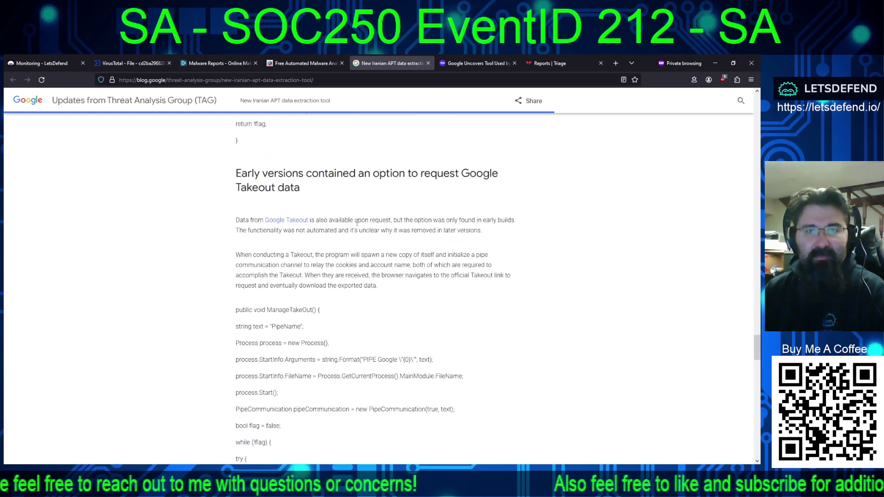
Step: Examine the HYPERSCRAPE indicators at the end of the article, covering C2 addresses, binary hashes and PDB paths
{"action": "scroll", "coordinate": [356, 223], "scroll_direction": "down", "scroll_amount": 10}
{"action": "scroll", "coordinate": [389, 267], "scroll_direction": "down", "scroll_amount": 5}
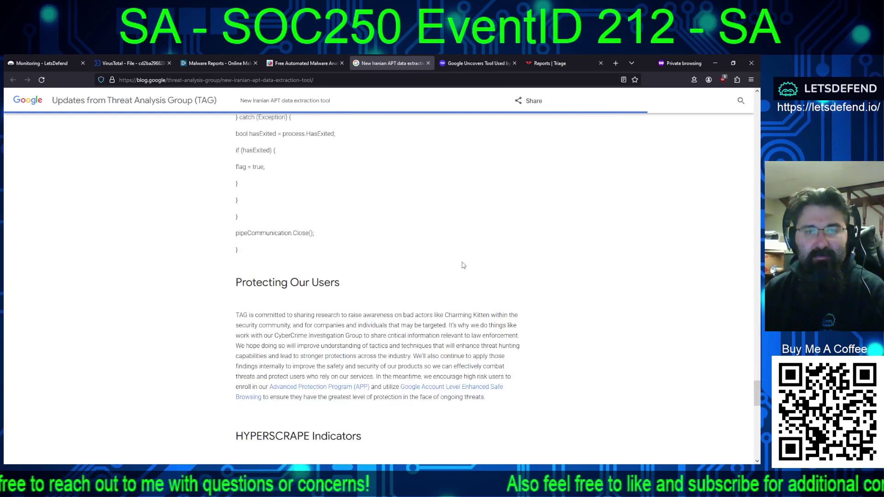
{"action": "scroll", "coordinate": [444, 257], "scroll_direction": "down", "scroll_amount": 3}
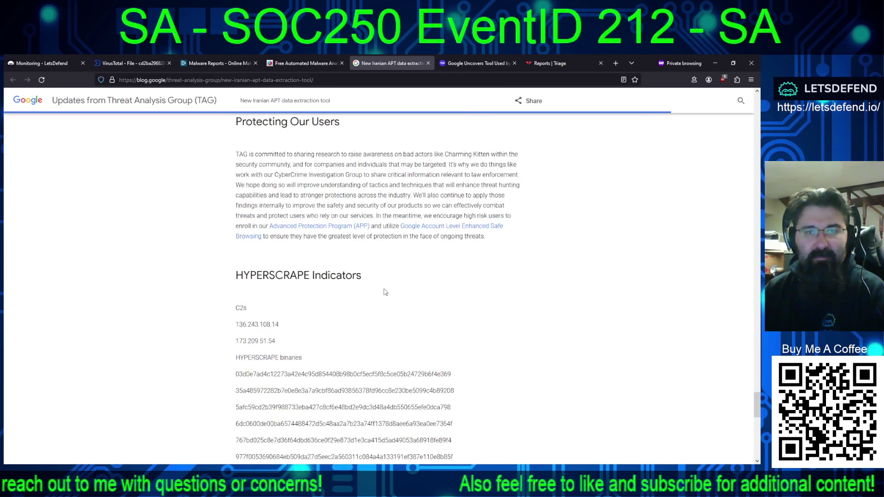
{"action": "scroll", "coordinate": [386, 291], "scroll_direction": "down", "scroll_amount": 3}
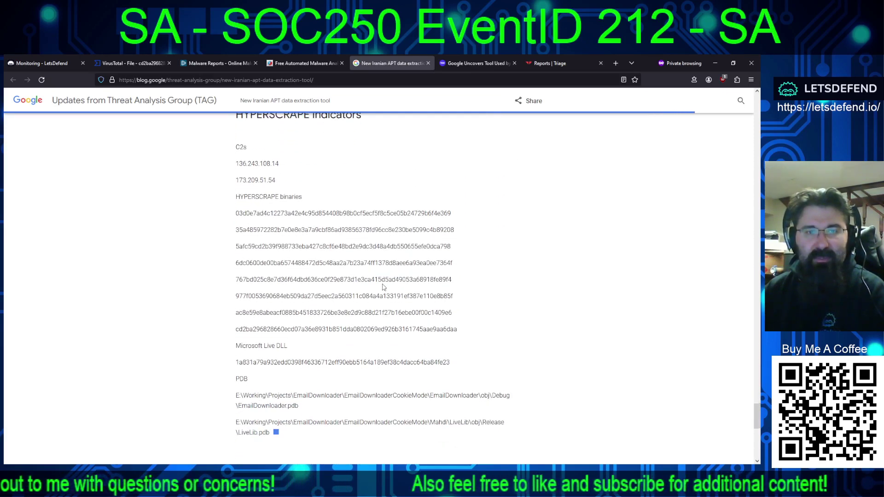
{"action": "scroll", "coordinate": [380, 282], "scroll_direction": "up", "scroll_amount": 1}
{"action": "scroll", "coordinate": [378, 276], "scroll_direction": "down", "scroll_amount": 1}
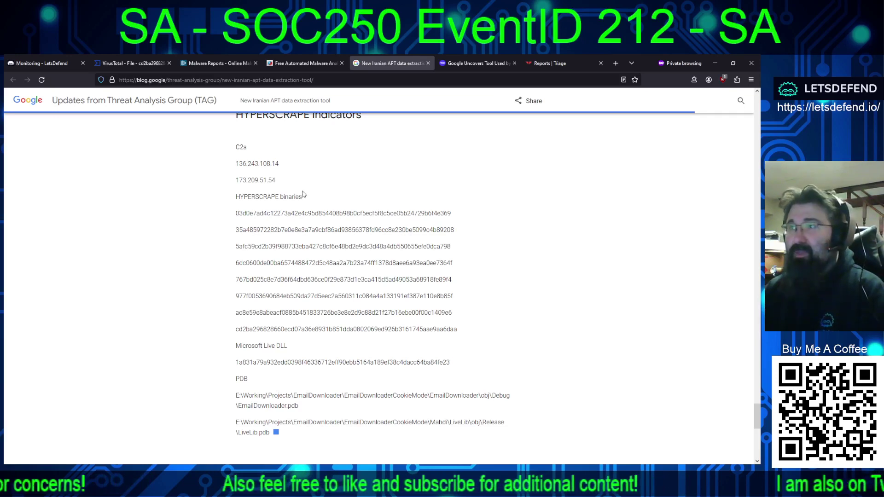
Step: Skim The Hacker News article on the Iranian email-stealing tool and check the Triage report search for the file's hash
{"action": "left_click", "coordinate": [477, 63]}
{"action": "scroll", "coordinate": [398, 198], "scroll_direction": "down", "scroll_amount": 4}
{"action": "scroll", "coordinate": [394, 246], "scroll_direction": "up", "scroll_amount": 4}
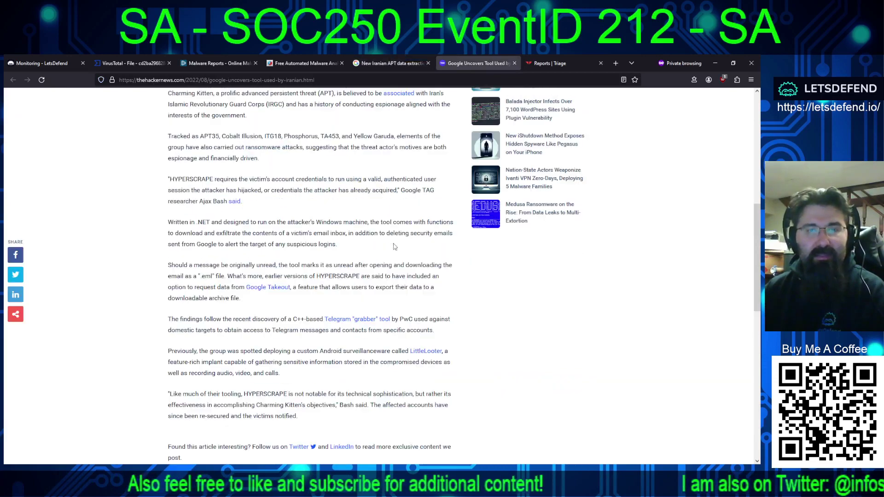
{"action": "scroll", "coordinate": [396, 239], "scroll_direction": "up", "scroll_amount": 7}
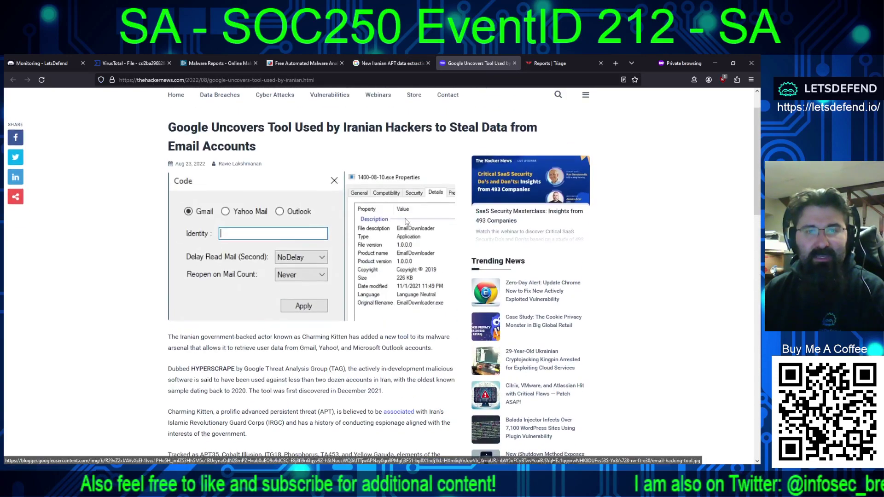
{"action": "scroll", "coordinate": [404, 224], "scroll_direction": "up", "scroll_amount": 2}
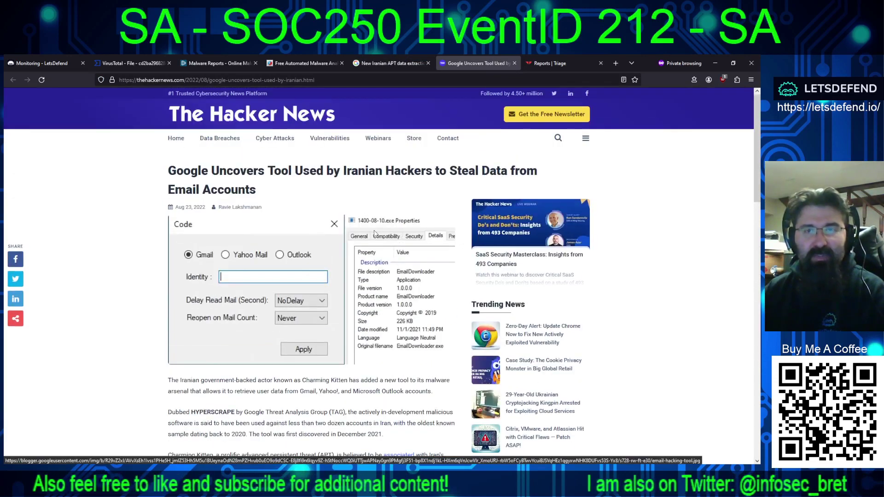
{"action": "left_click", "coordinate": [543, 63]}
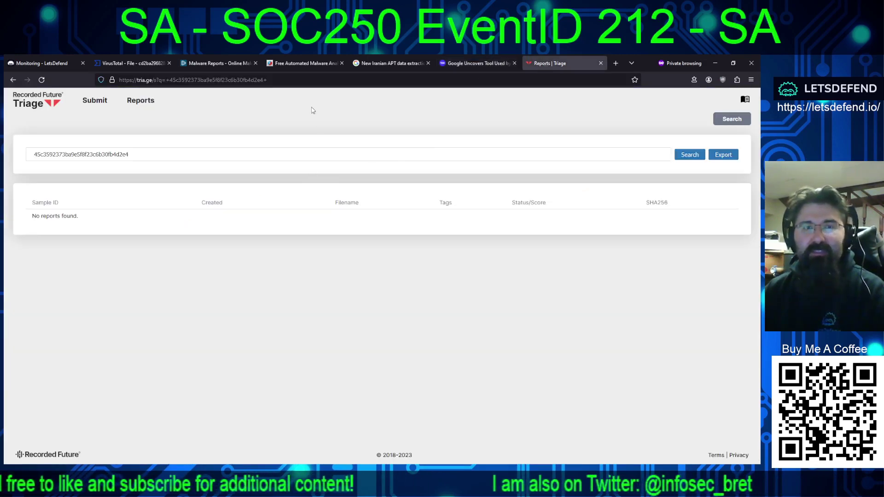
Step: Return to the sample's Hybrid Analysis report and review its informative indicators, file sections, data directories and imports
{"action": "left_click", "coordinate": [287, 65]}
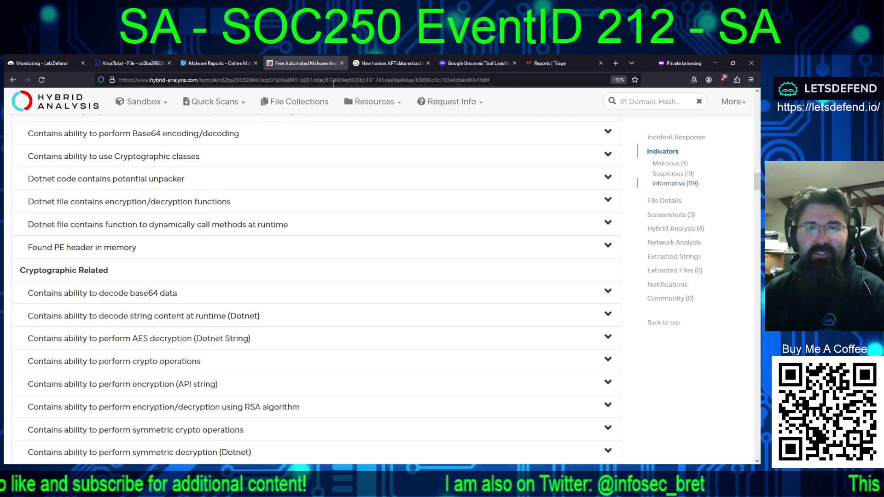
{"action": "scroll", "coordinate": [352, 194], "scroll_direction": "down", "scroll_amount": 20}
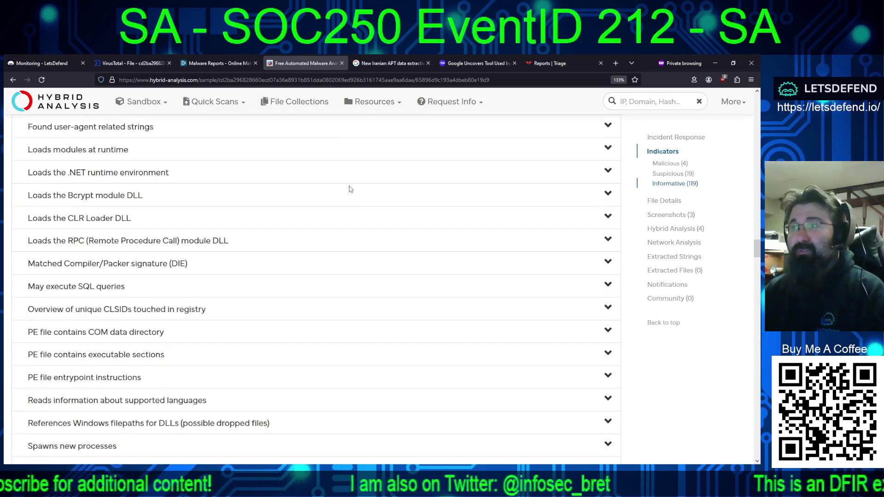
{"action": "scroll", "coordinate": [341, 201], "scroll_direction": "down", "scroll_amount": 15}
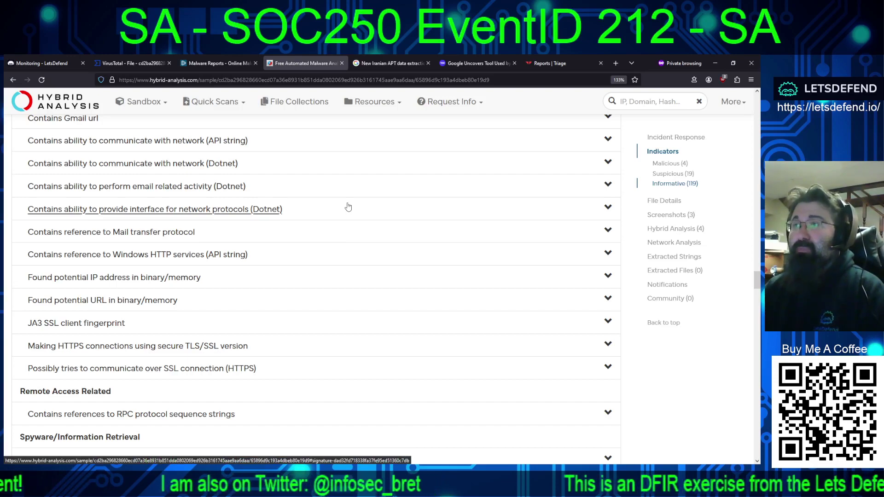
{"action": "scroll", "coordinate": [338, 196], "scroll_direction": "down", "scroll_amount": 1}
{"action": "scroll", "coordinate": [338, 196], "scroll_direction": "down", "scroll_amount": 20}
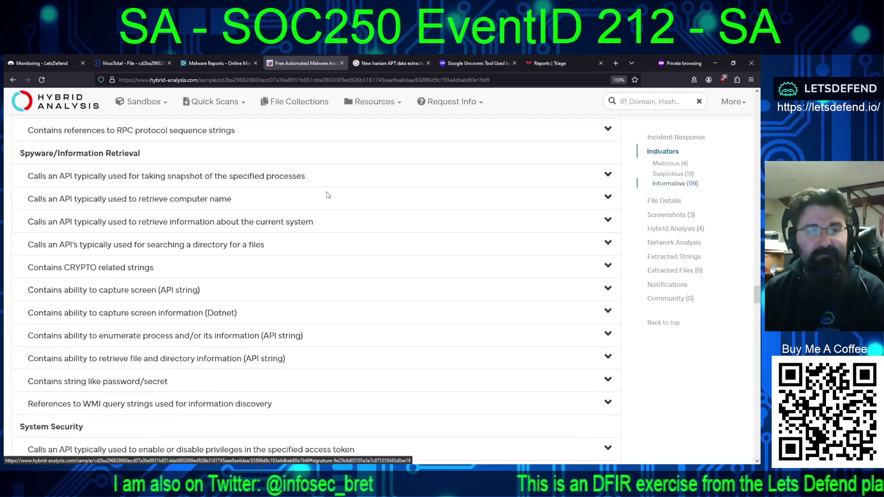
{"action": "scroll", "coordinate": [372, 209], "scroll_direction": "down", "scroll_amount": 15}
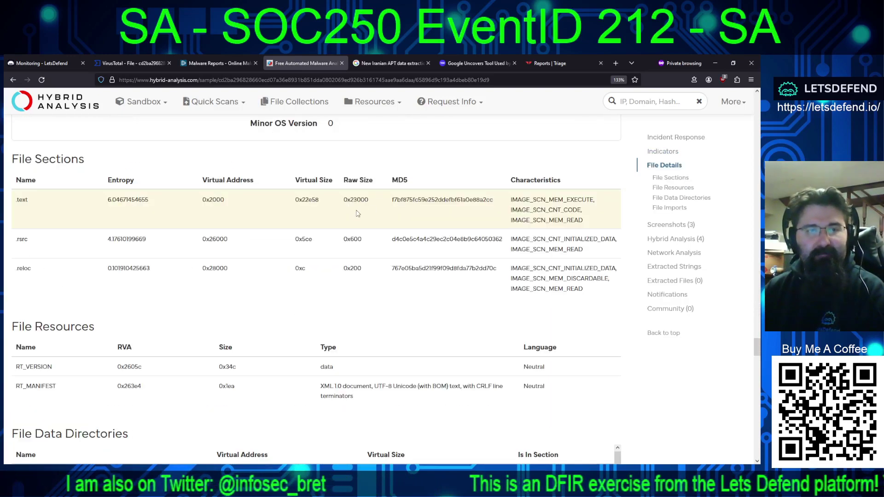
{"action": "scroll", "coordinate": [349, 224], "scroll_direction": "down", "scroll_amount": 15}
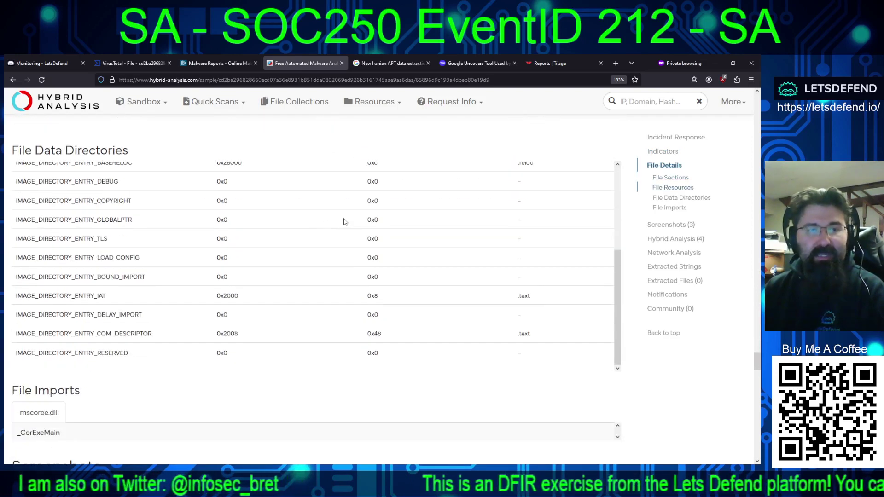
Step: Examine the contacted hosts in the Hybrid Analysis network section and compare them with the C2 addresses in the Google TAG article
{"action": "scroll", "coordinate": [525, 254], "scroll_direction": "up", "scroll_amount": 3}
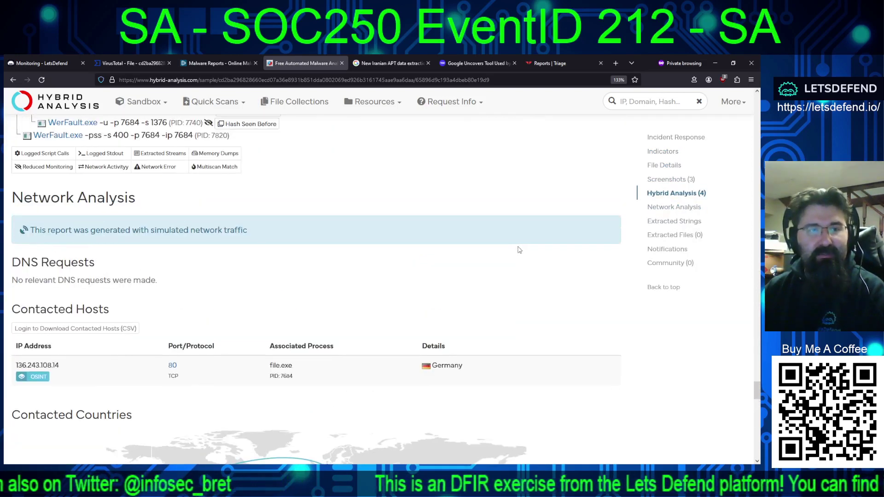
{"action": "scroll", "coordinate": [205, 299], "scroll_direction": "down", "scroll_amount": 4}
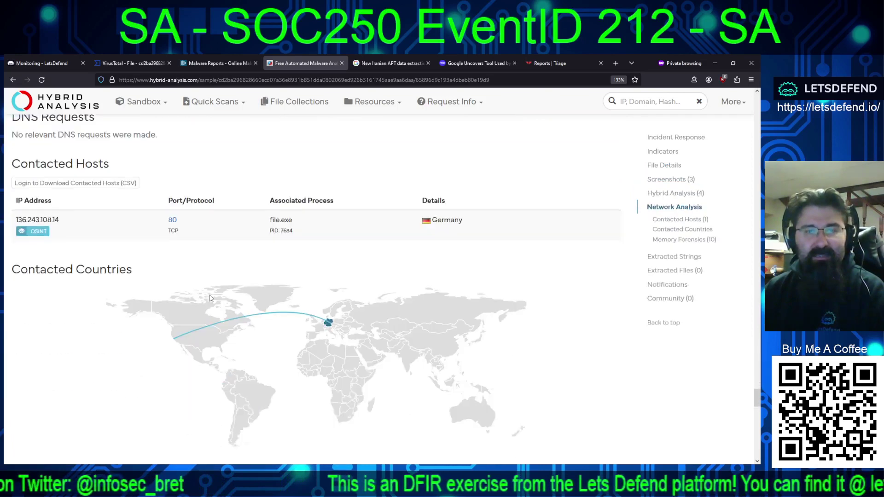
{"action": "scroll", "coordinate": [212, 298], "scroll_direction": "up", "scroll_amount": 1}
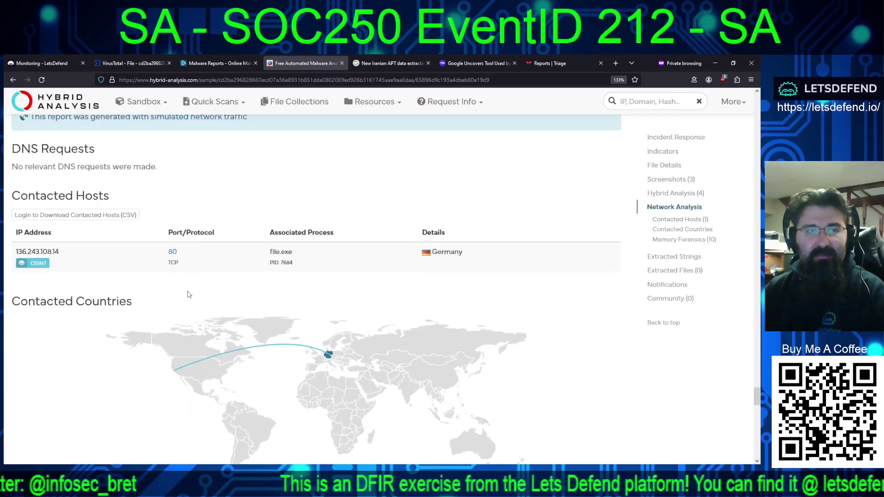
{"action": "left_click", "coordinate": [414, 67]}
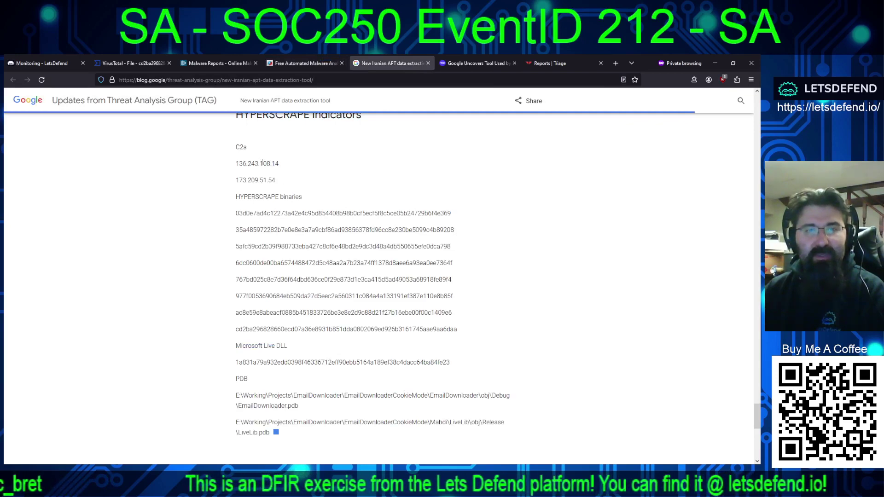
{"action": "left_click", "coordinate": [302, 63]}
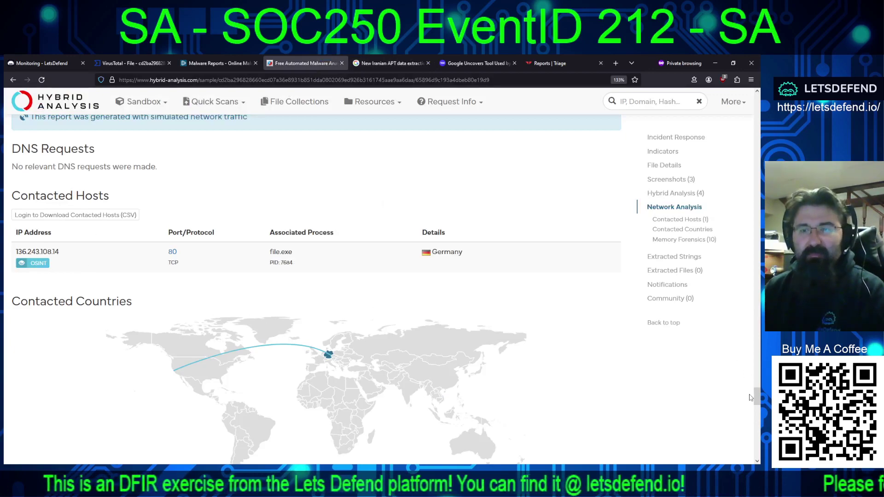
{"action": "left_click_drag", "start_coordinate": [757, 399], "coordinate": [754, 84]}
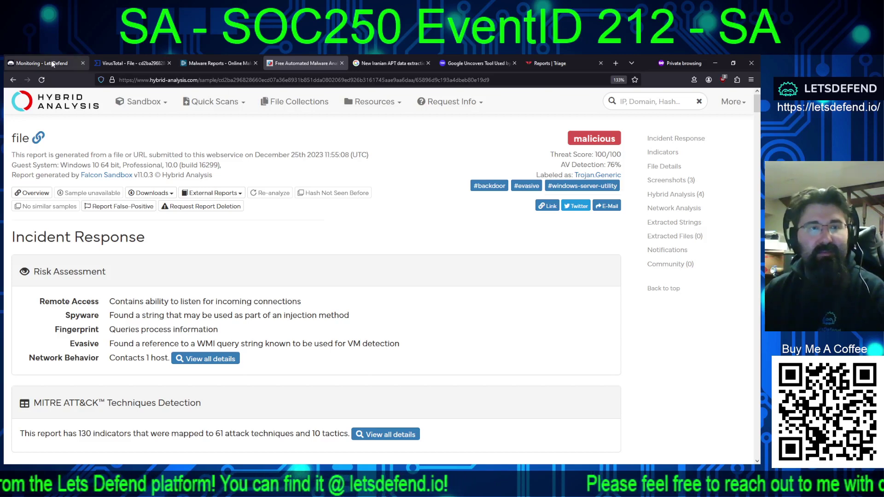
Step: Switch to LetsDefend and review the SOC250 alert's host, IP address, process and file hash details
{"action": "left_click", "coordinate": [64, 64]}
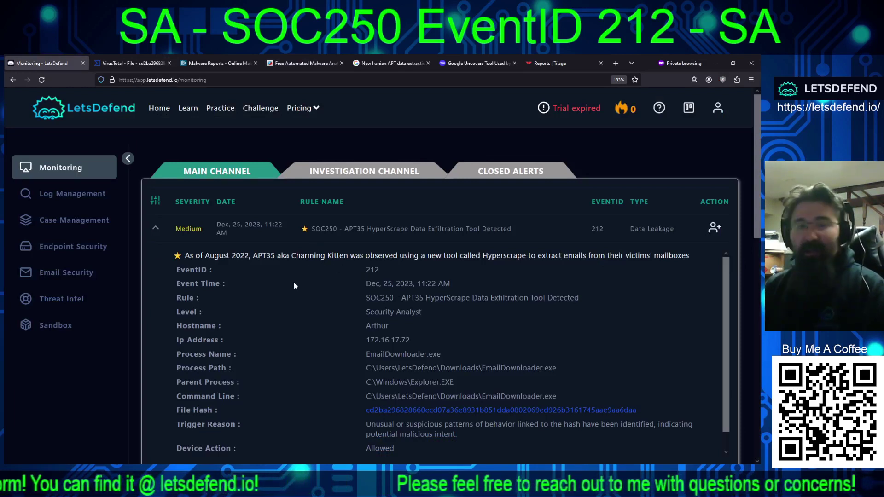
{"action": "scroll", "coordinate": [315, 300], "scroll_direction": "down", "scroll_amount": 1}
{"action": "scroll", "coordinate": [314, 300], "scroll_direction": "down", "scroll_amount": 1}
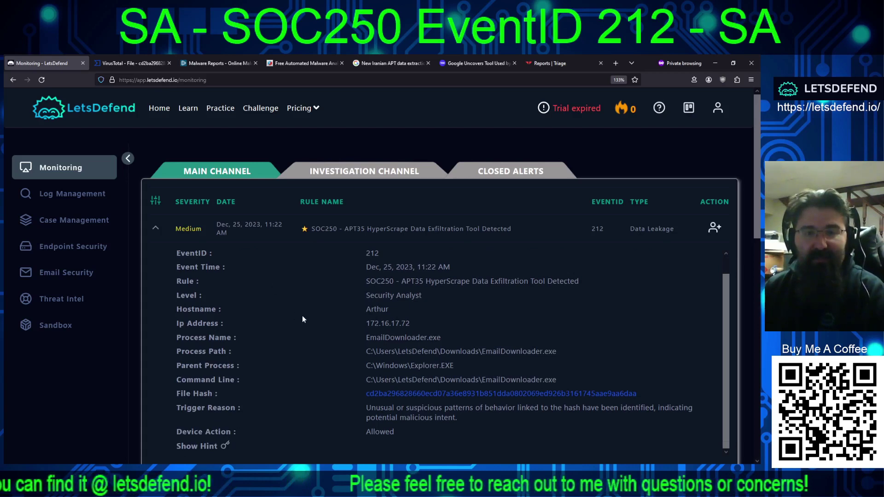
{"action": "scroll", "coordinate": [307, 318], "scroll_direction": "down", "scroll_amount": 1}
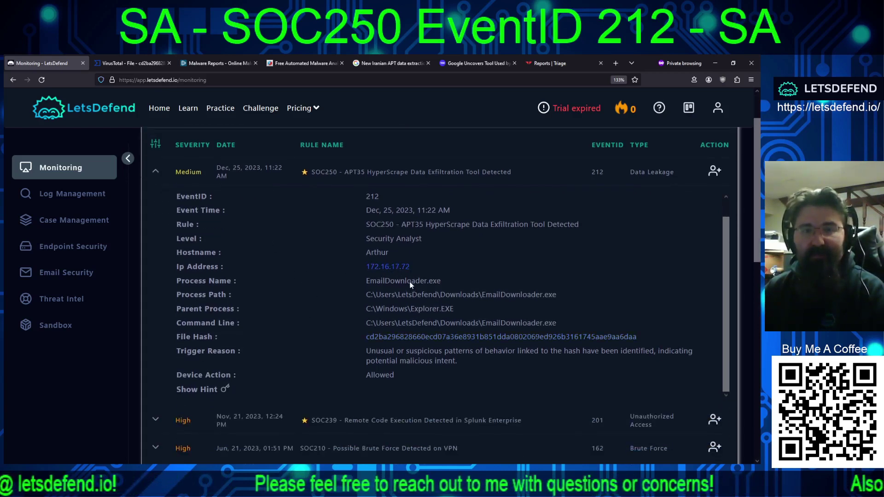
Step: Search the Log Management records in Basic view for the host address 172.16.17.72
{"action": "left_click", "coordinate": [59, 194]}
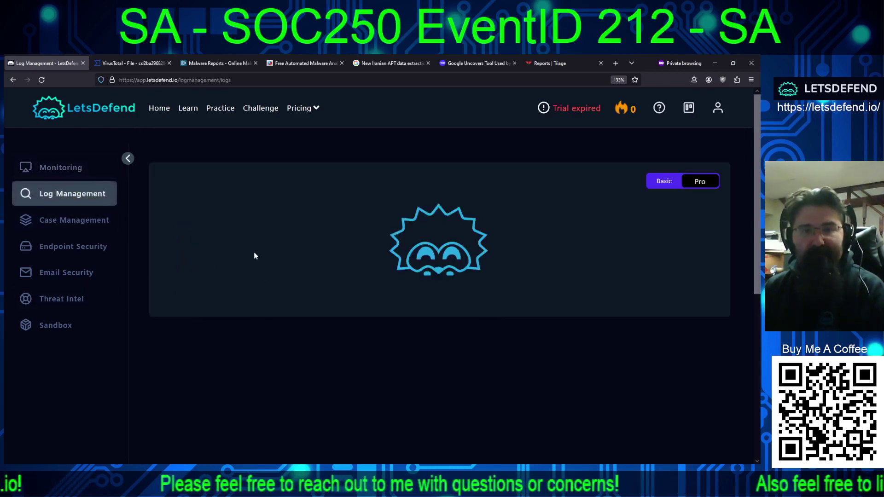
{"action": "left_click", "coordinate": [664, 183]}
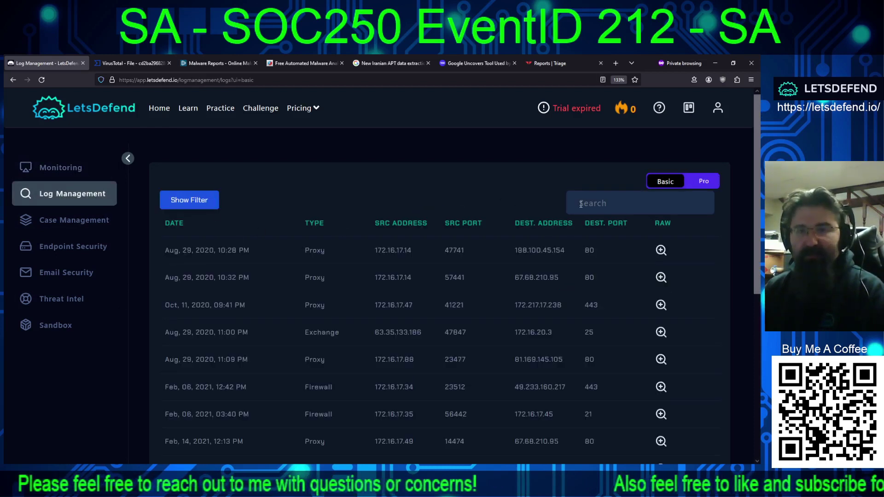
{"action": "type", "text": "172.16.17.72"}
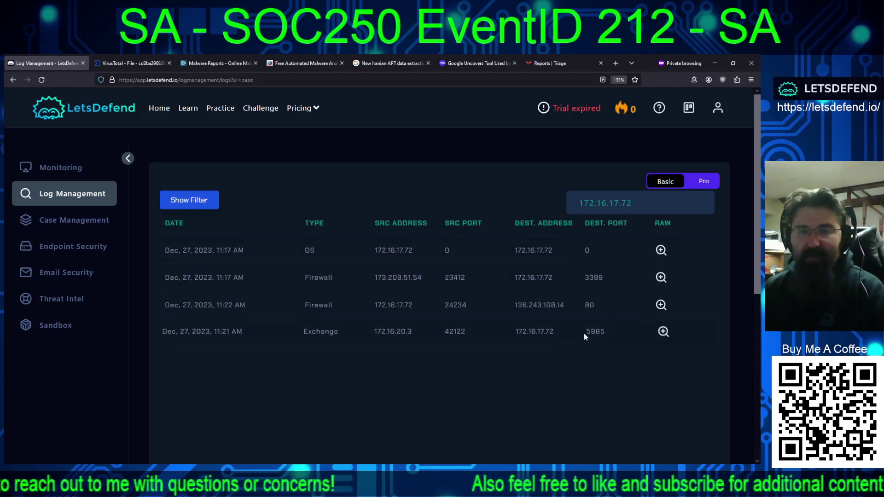
Step: Read the raw log of the Exchange entry, covering its operation, mailbox folder and subject, and close it
{"action": "left_click", "coordinate": [662, 332]}
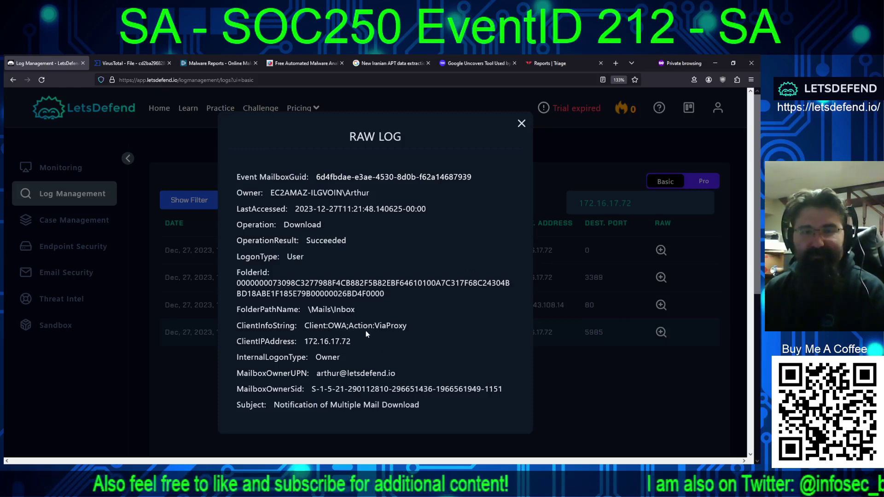
{"action": "scroll", "coordinate": [365, 330], "scroll_direction": "down", "scroll_amount": 2}
{"action": "scroll", "coordinate": [366, 315], "scroll_direction": "up", "scroll_amount": 2}
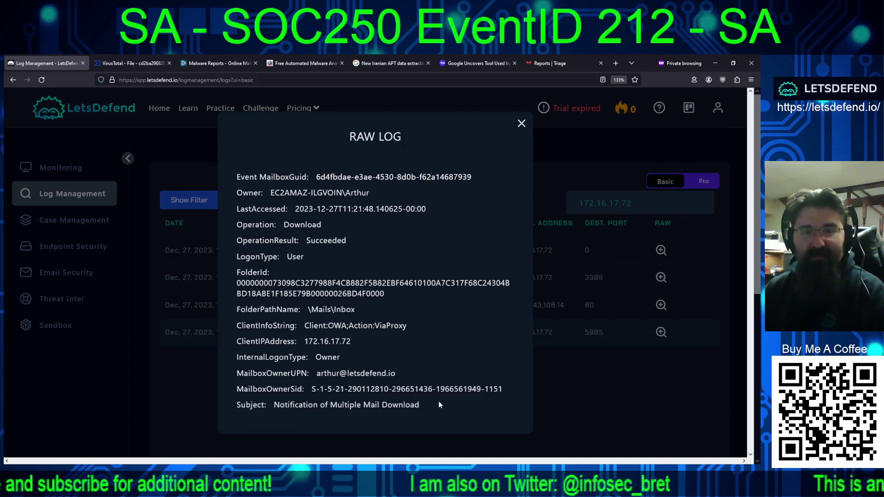
{"action": "left_click", "coordinate": [565, 391]}
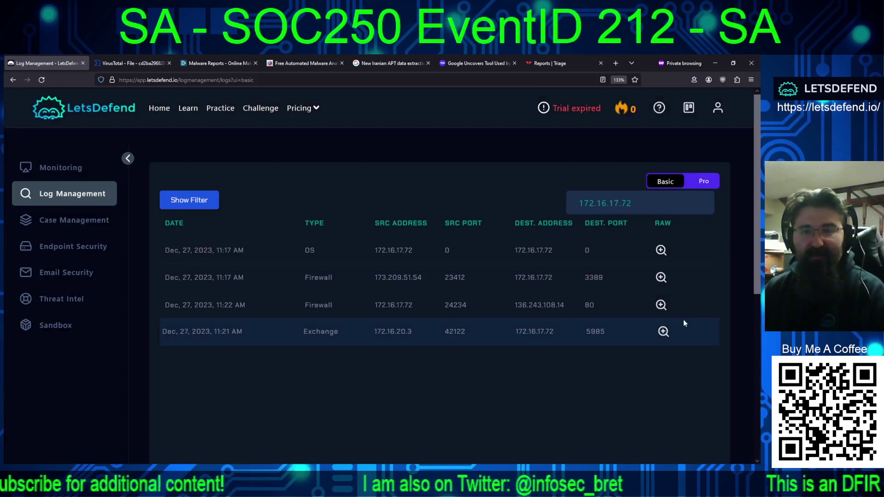
Step: Inspect the raw firewall log for traffic to 136.243.108.14, checking its destination IP and source process, and close it
{"action": "left_click", "coordinate": [662, 306]}
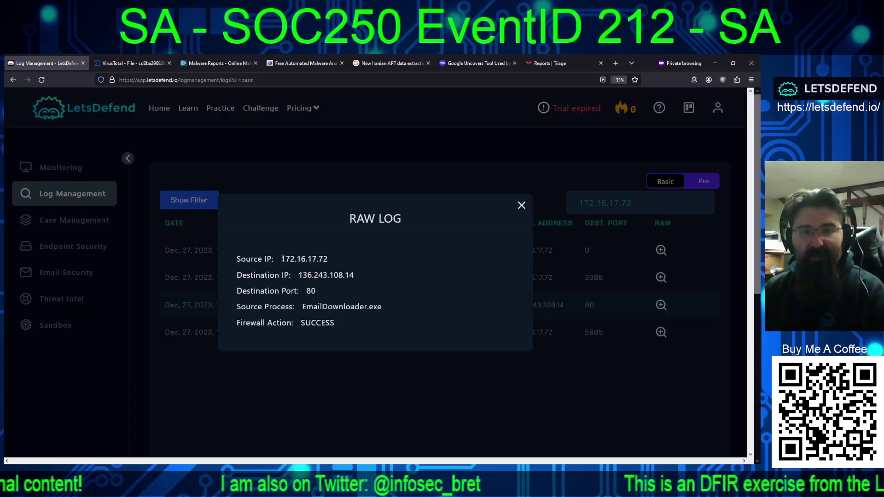
{"action": "left_click_drag", "start_coordinate": [282, 259], "coordinate": [362, 275]}
{"action": "left_click", "coordinate": [298, 275]}
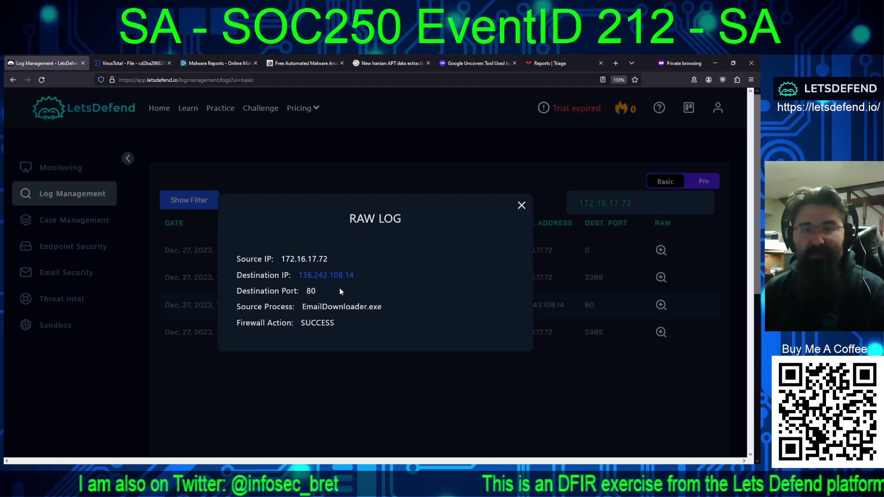
{"action": "left_click_drag", "start_coordinate": [302, 307], "coordinate": [384, 308]}
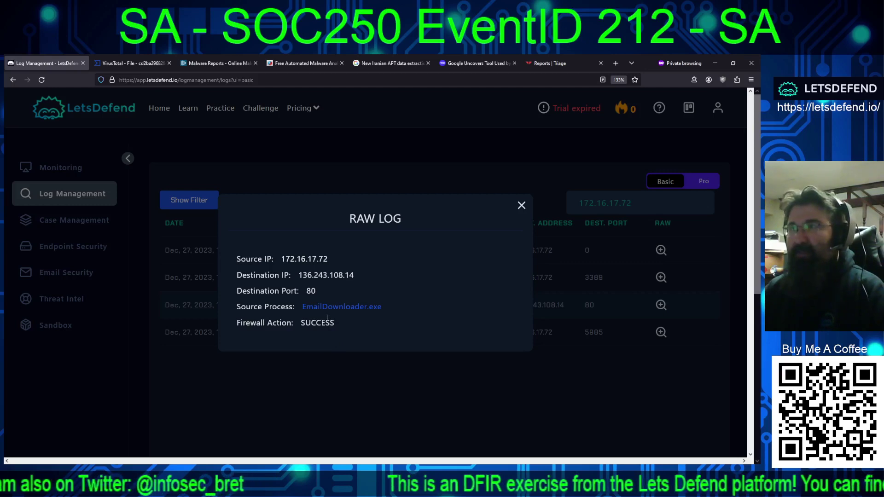
{"action": "left_click", "coordinate": [521, 205]}
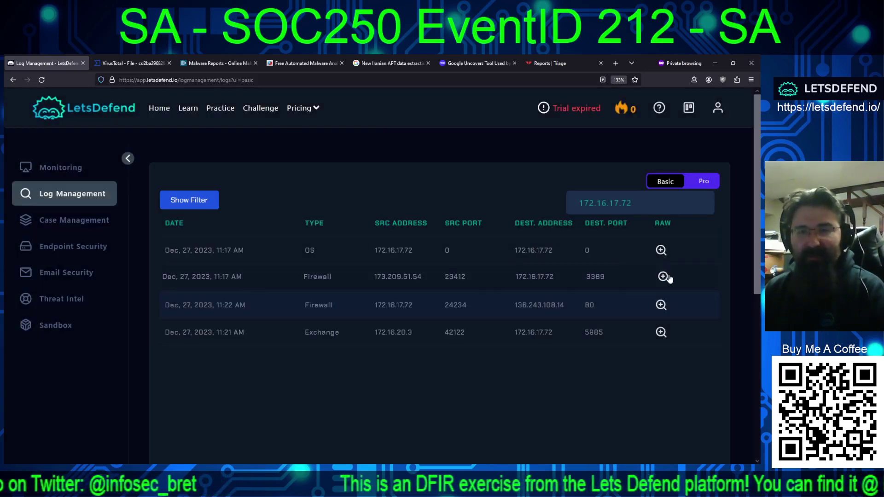
Step: Check the raw firewall log for source 173.209.51.54 and look that address up among the C2s in the Google TAG article
{"action": "left_click", "coordinate": [657, 279]}
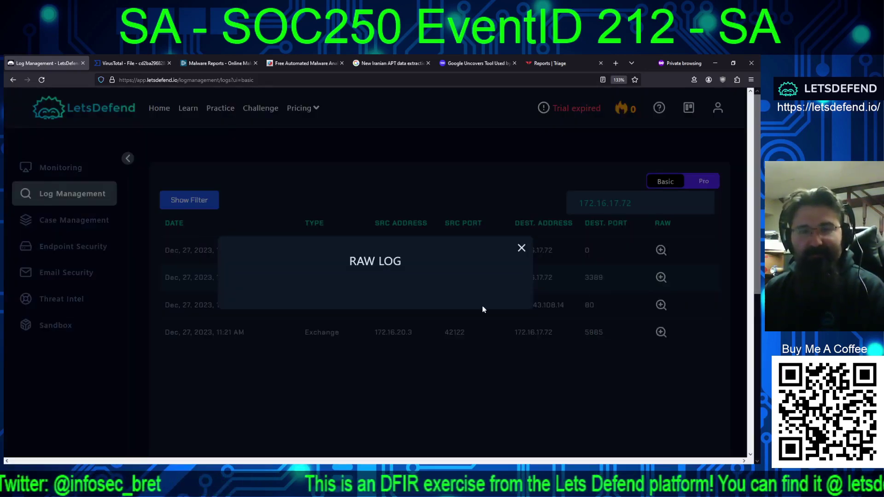
{"action": "left_click", "coordinate": [520, 247]}
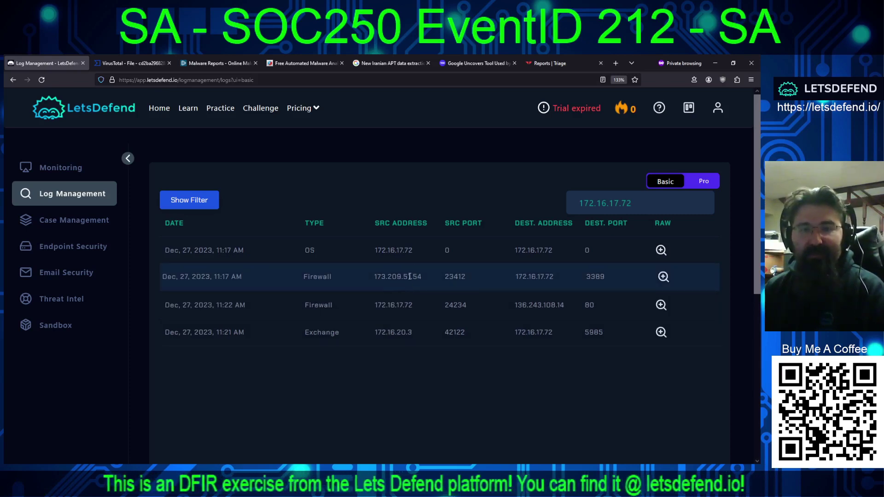
{"action": "left_click", "coordinate": [389, 64]}
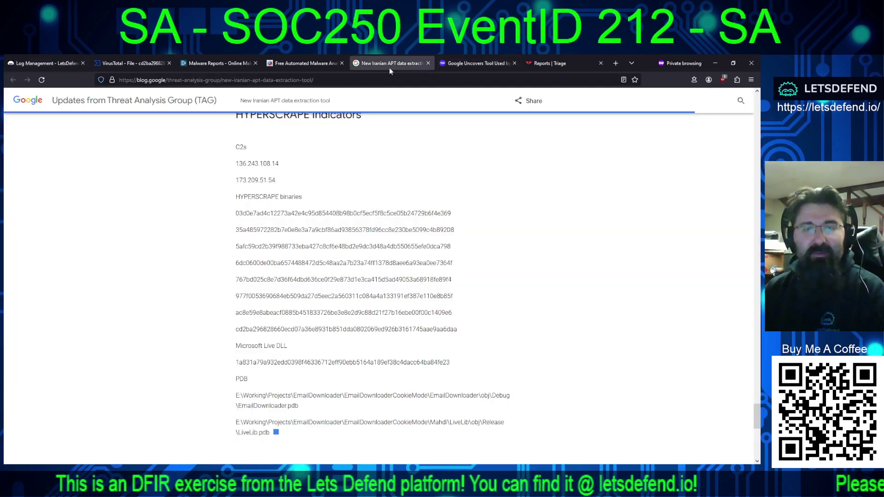
{"action": "left_click_drag", "start_coordinate": [235, 179], "coordinate": [277, 180]}
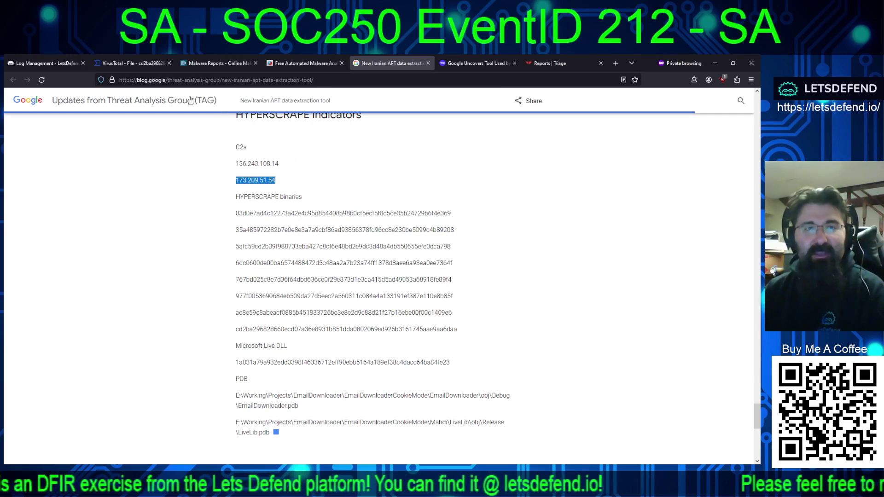
Step: Return to the LetsDefend logs and examine the raw log of the OS entry for logon details
{"action": "left_click", "coordinate": [61, 64]}
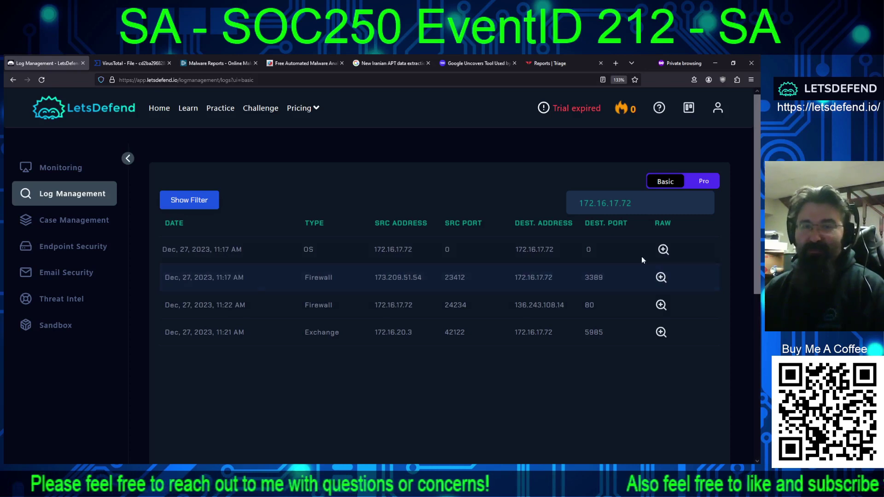
{"action": "left_click", "coordinate": [663, 249]}
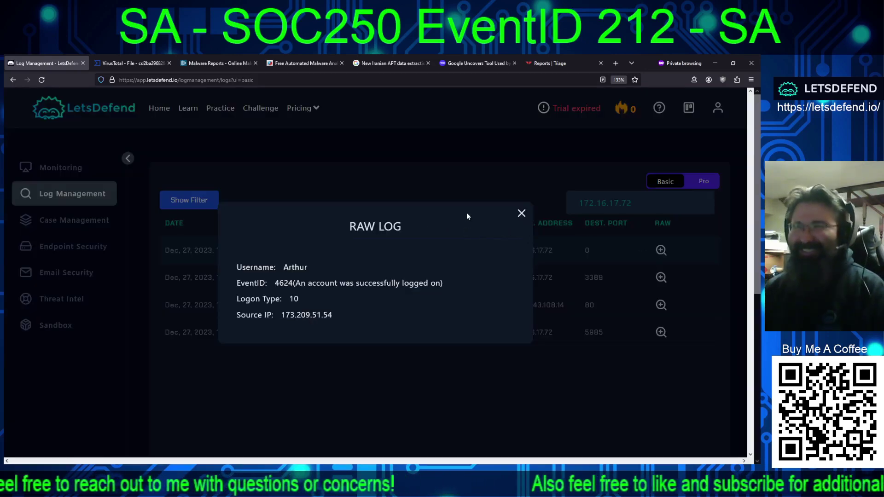
Step: Close the raw log, look up 172.16.17.72 in Endpoint Security, and enable containment for that host
{"action": "left_click", "coordinate": [521, 214]}
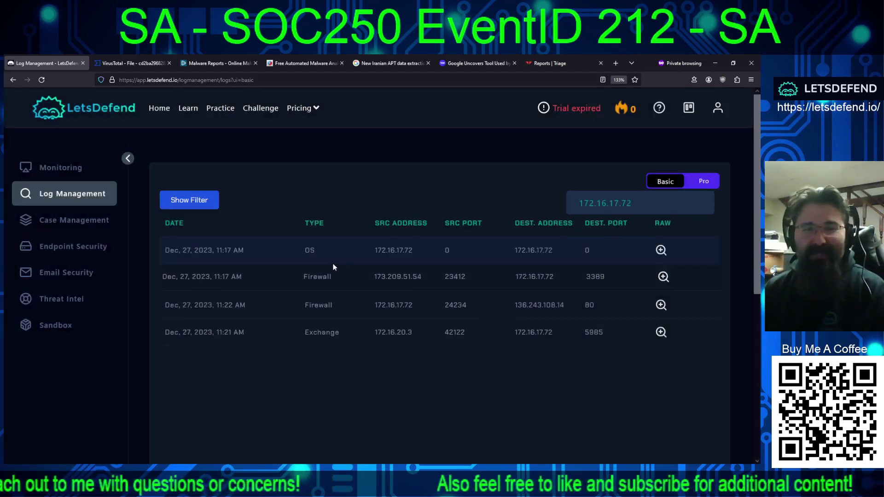
{"action": "left_click", "coordinate": [64, 249]}
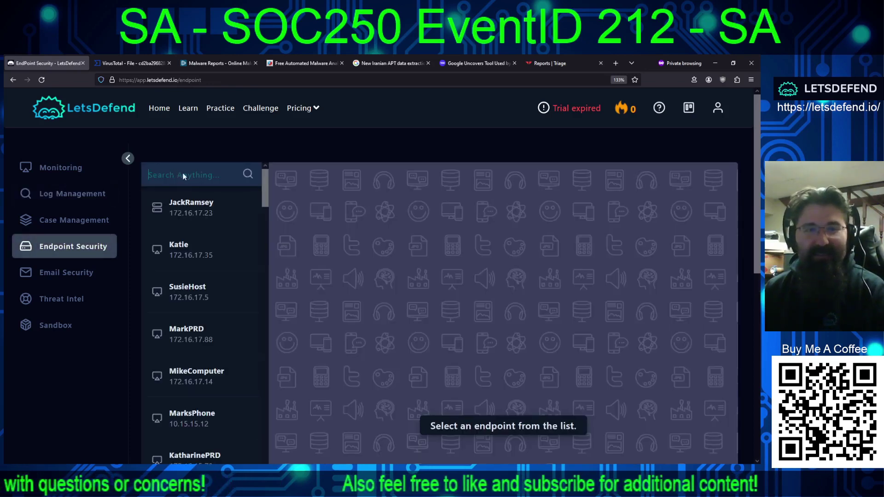
{"action": "type", "text": "172.16.17.72"}
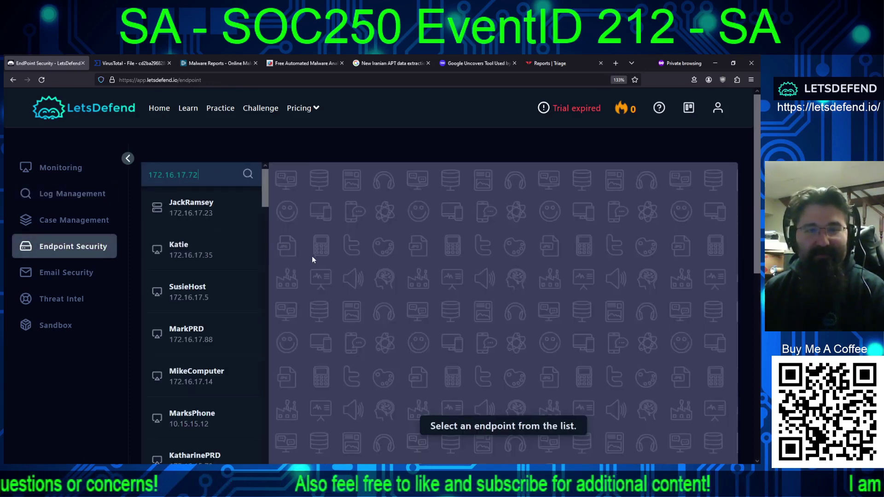
{"action": "left_click", "coordinate": [247, 174]}
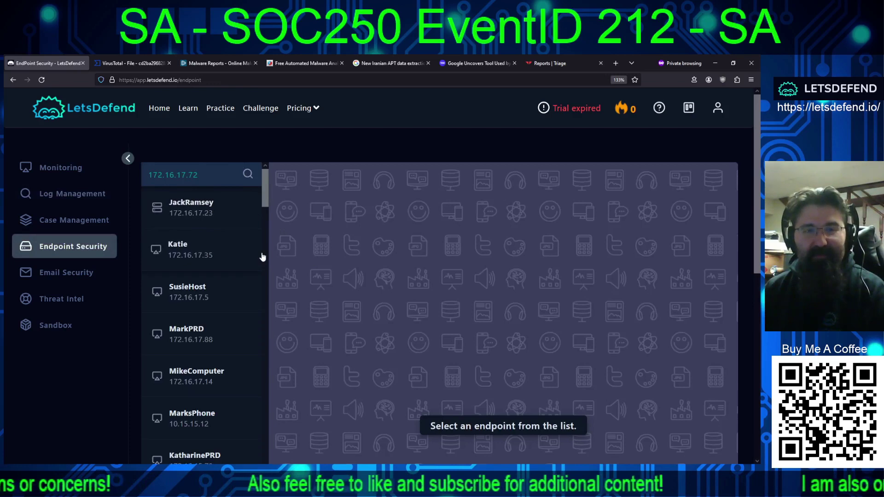
{"action": "left_click", "coordinate": [189, 208]}
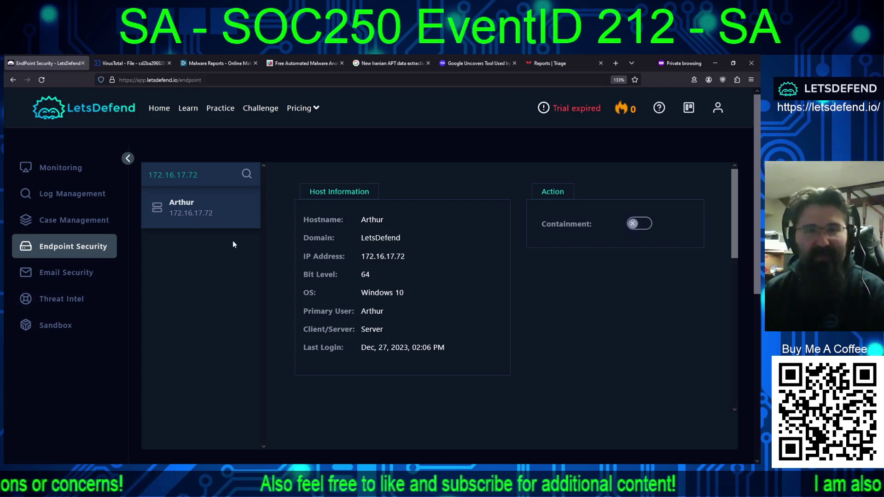
{"action": "left_click", "coordinate": [633, 227]}
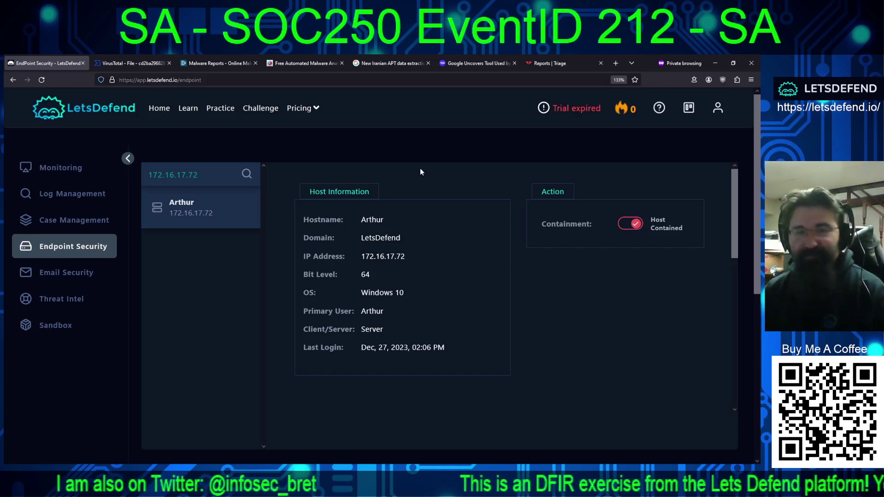
Step: Review both pages of the contained host's process list and expand the EmailDownloader.exe entry to read its details
{"action": "scroll", "coordinate": [364, 230], "scroll_direction": "down", "scroll_amount": 5}
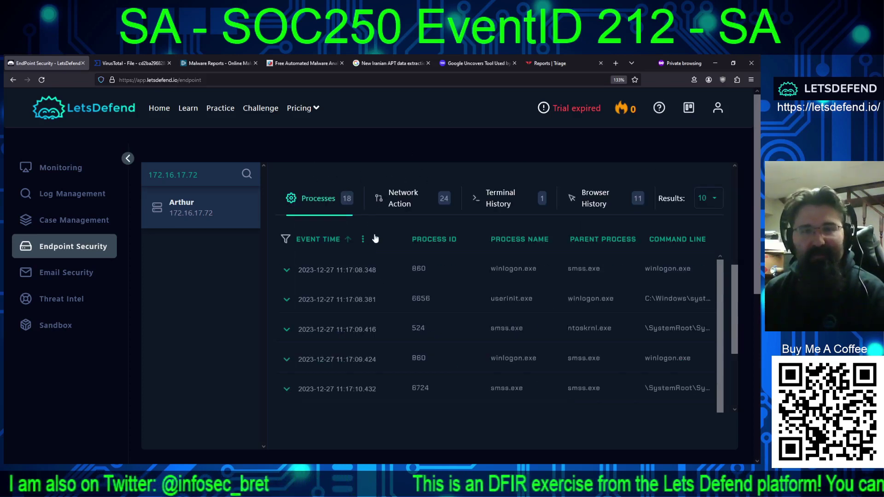
{"action": "scroll", "coordinate": [354, 272], "scroll_direction": "down", "scroll_amount": 5}
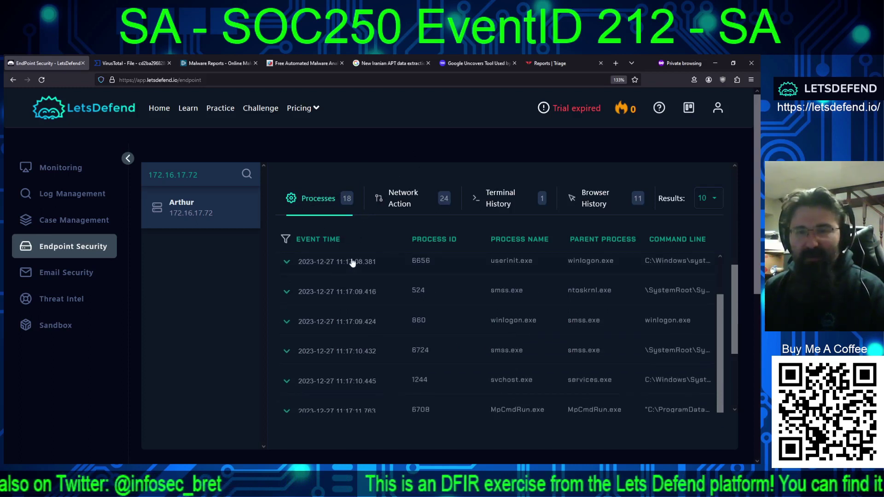
{"action": "scroll", "coordinate": [371, 274], "scroll_direction": "down", "scroll_amount": 2}
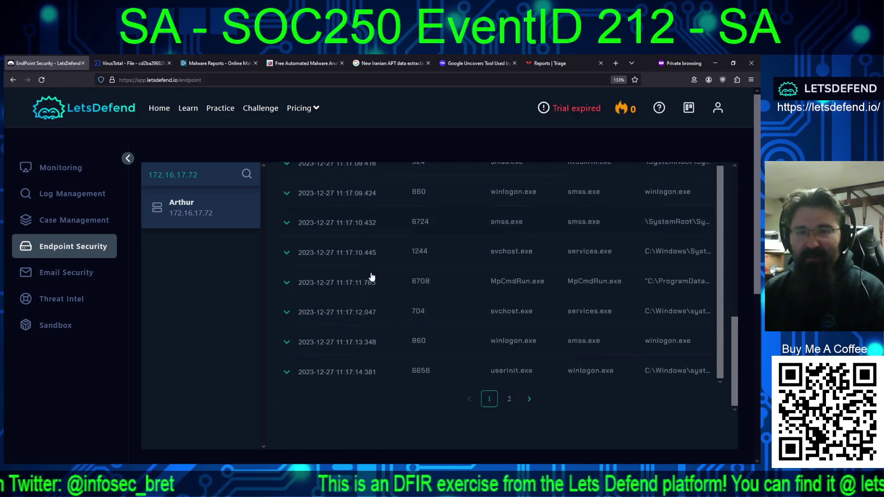
{"action": "left_click", "coordinate": [509, 399]}
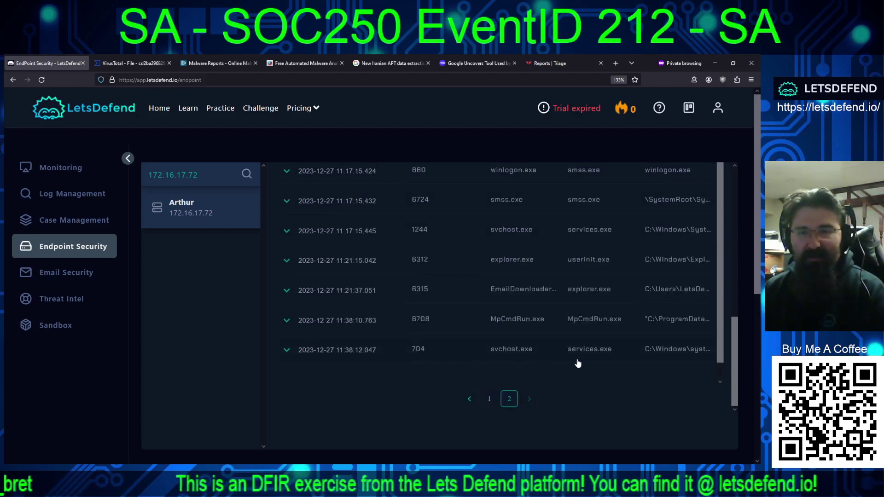
{"action": "left_click", "coordinate": [530, 292]}
{"action": "scroll", "coordinate": [511, 301], "scroll_direction": "down", "scroll_amount": 1}
{"action": "scroll", "coordinate": [511, 301], "scroll_direction": "down", "scroll_amount": 2}
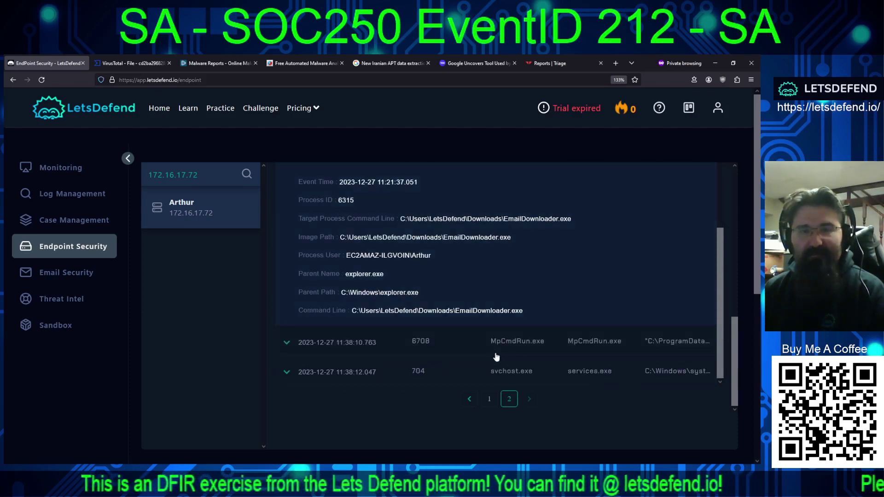
Step: Examine the MpCmdRun.exe and svchost.exe process entries from 11:38, comparing their command lines and parents with the EmailDownloader.exe entry
{"action": "left_click", "coordinate": [567, 356]}
{"action": "scroll", "coordinate": [553, 340], "scroll_direction": "down", "scroll_amount": 3}
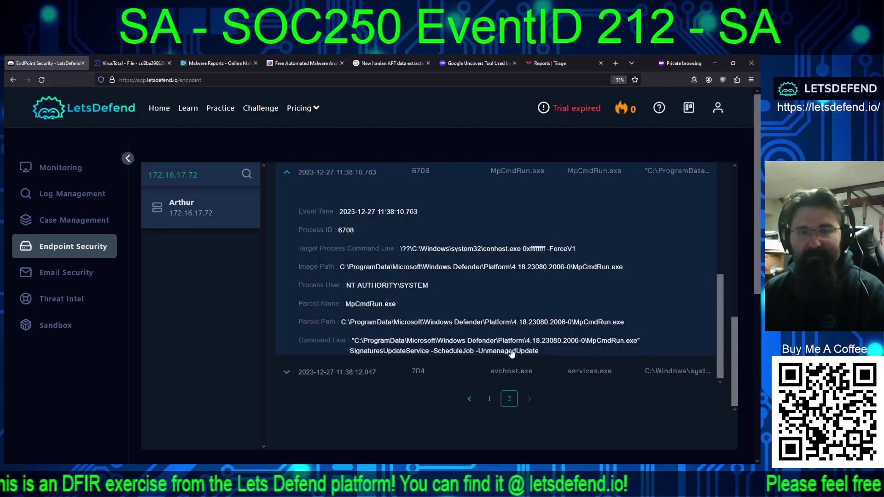
{"action": "scroll", "coordinate": [515, 348], "scroll_direction": "down", "scroll_amount": 1}
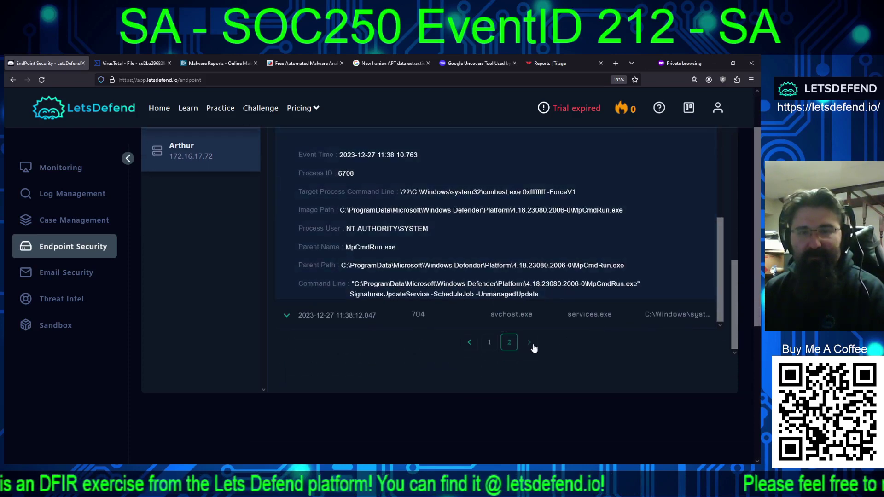
{"action": "left_click", "coordinate": [578, 317]}
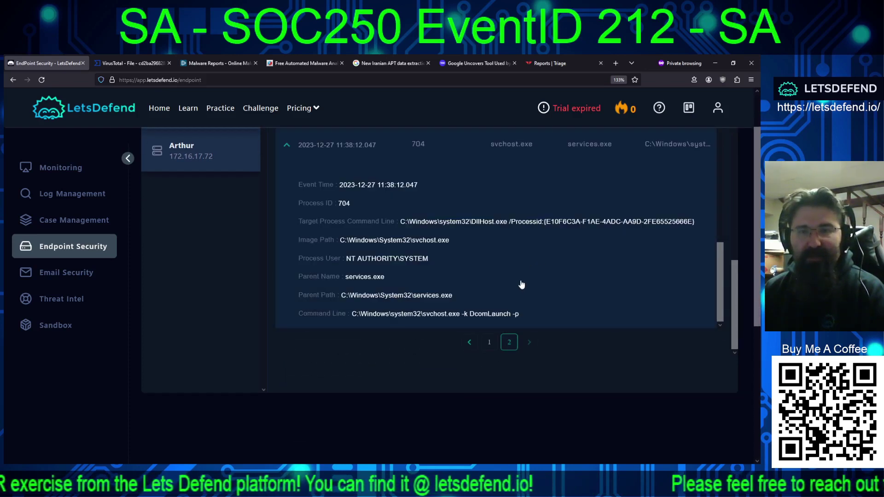
{"action": "scroll", "coordinate": [542, 289], "scroll_direction": "up", "scroll_amount": 3}
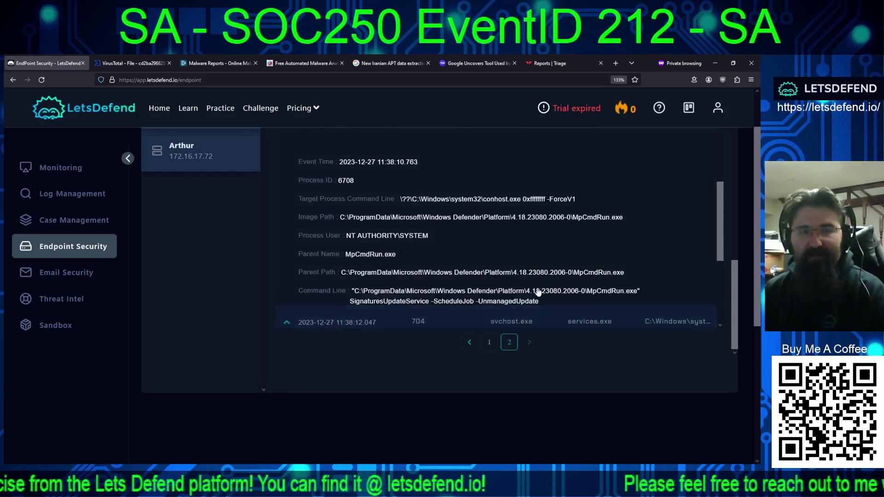
{"action": "scroll", "coordinate": [537, 292], "scroll_direction": "up", "scroll_amount": 2}
{"action": "scroll", "coordinate": [536, 287], "scroll_direction": "up", "scroll_amount": 2}
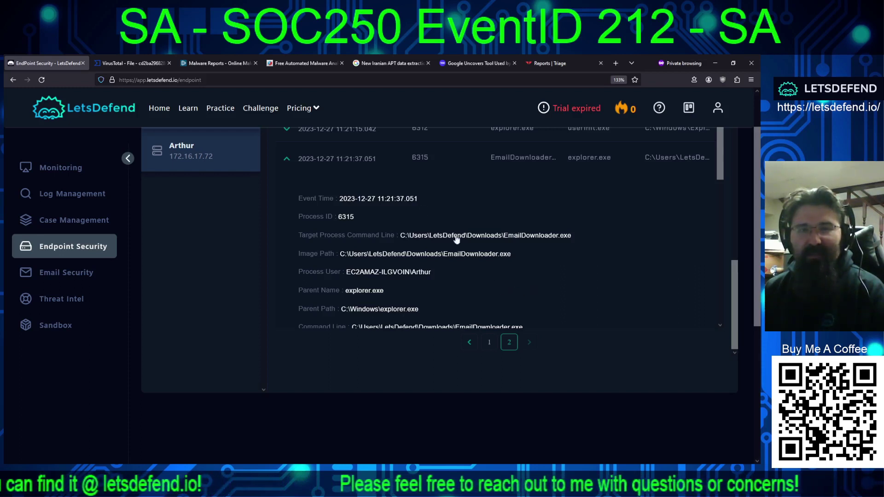
Step: Filter the basic Log Management view for 172.16.17.72, with Monitoring, Endpoint Security and Email Security opened in separate browser tabs
{"action": "left_click", "coordinate": [69, 193]}
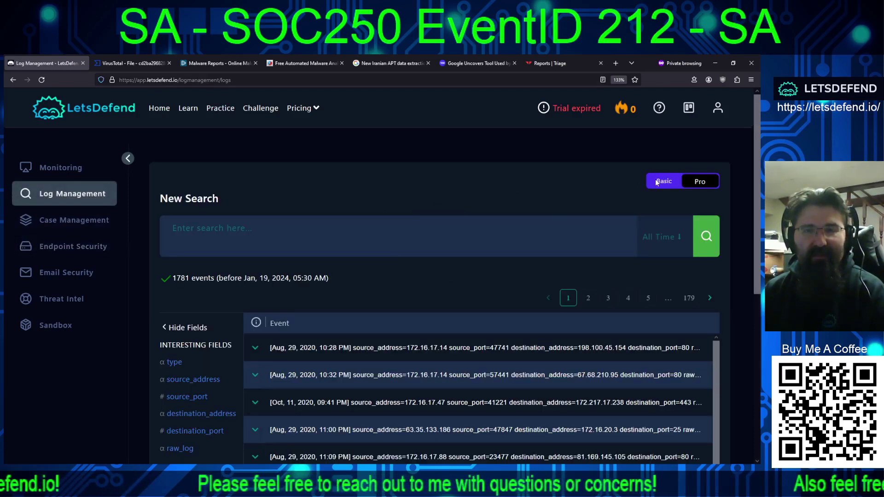
{"action": "left_click", "coordinate": [658, 179]}
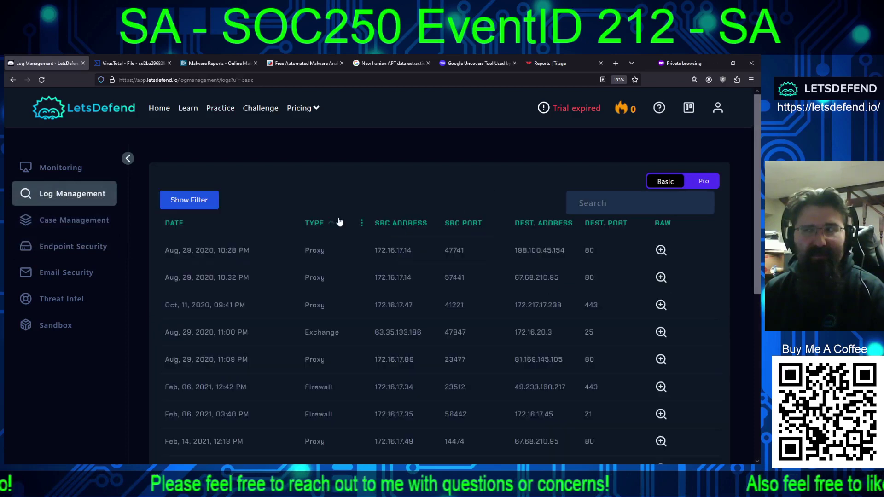
{"action": "middle_click", "coordinate": [73, 172]}
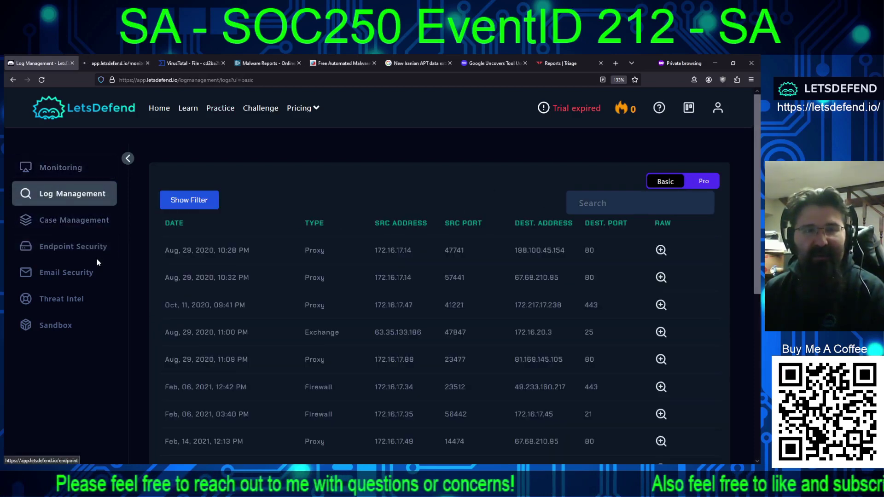
{"action": "middle_click", "coordinate": [77, 275]}
{"action": "middle_click", "coordinate": [85, 281]}
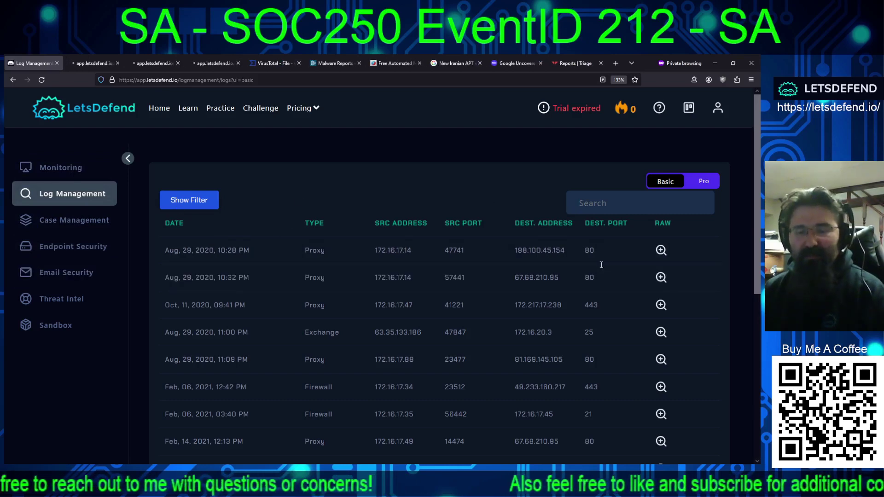
{"action": "type", "text": "172.16.17.72"}
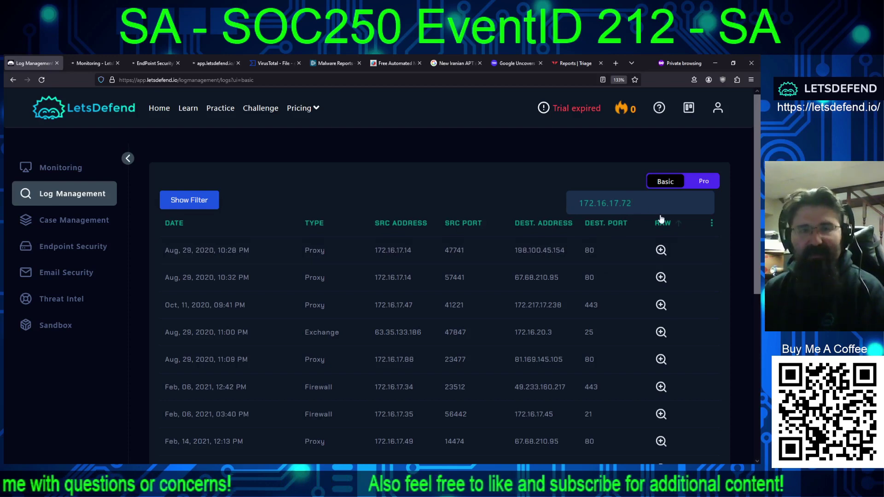
{"action": "key", "text": "Return"}
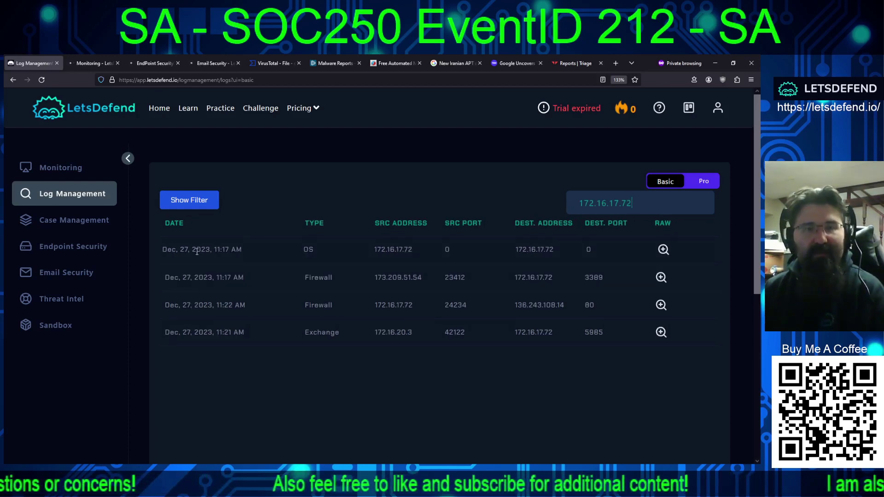
Step: Read the SOC250 alert's details for EventID 212 and compare its event time with the dates in the filtered logs
{"action": "left_click", "coordinate": [99, 64]}
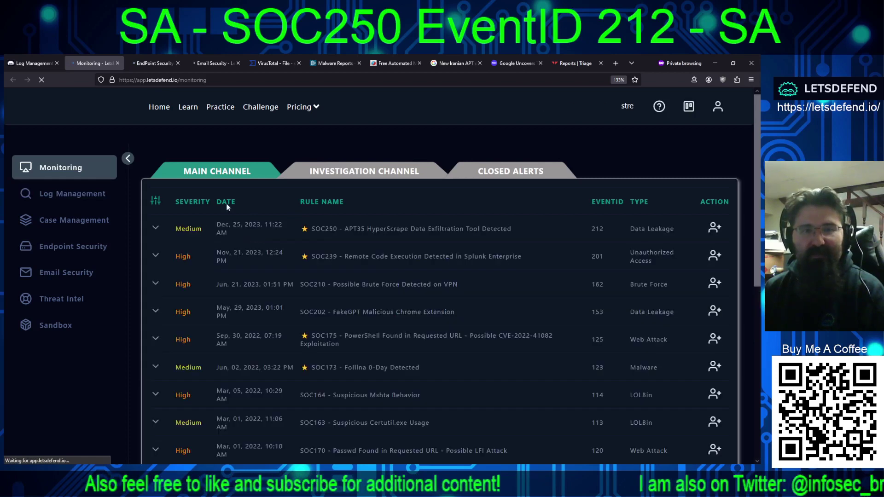
{"action": "left_click", "coordinate": [155, 229]}
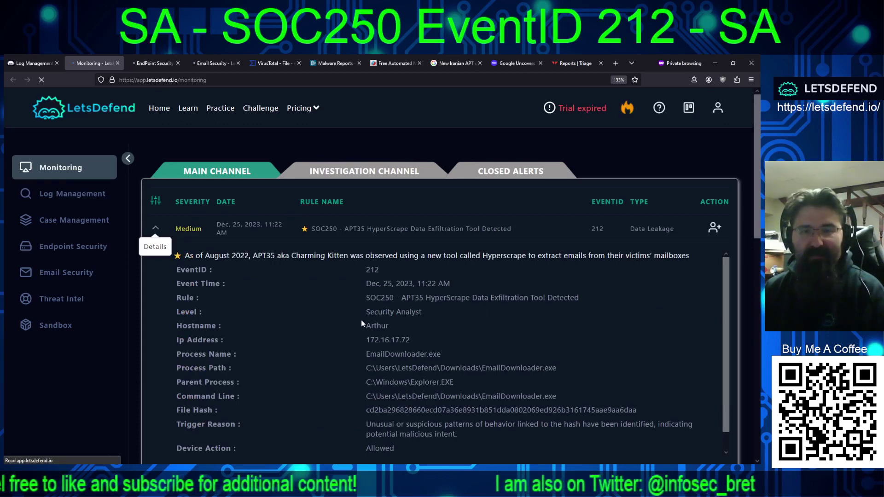
{"action": "scroll", "coordinate": [359, 321], "scroll_direction": "down", "scroll_amount": 1}
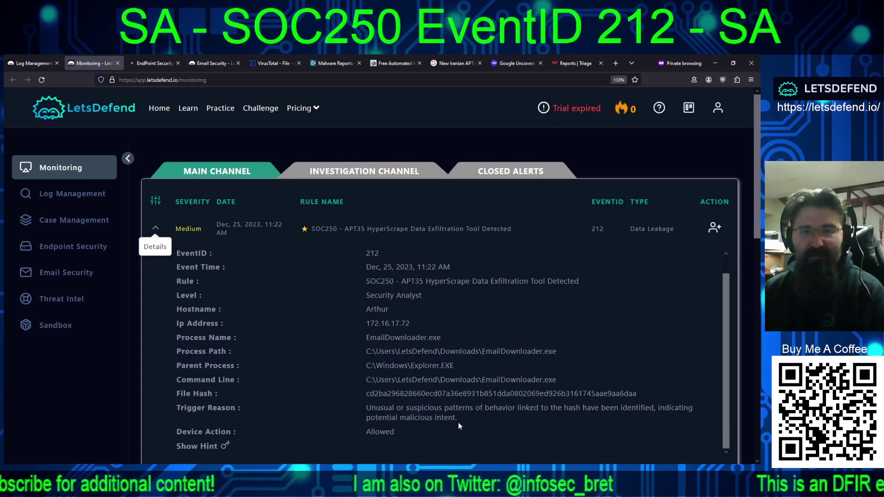
{"action": "left_click", "coordinate": [24, 61]}
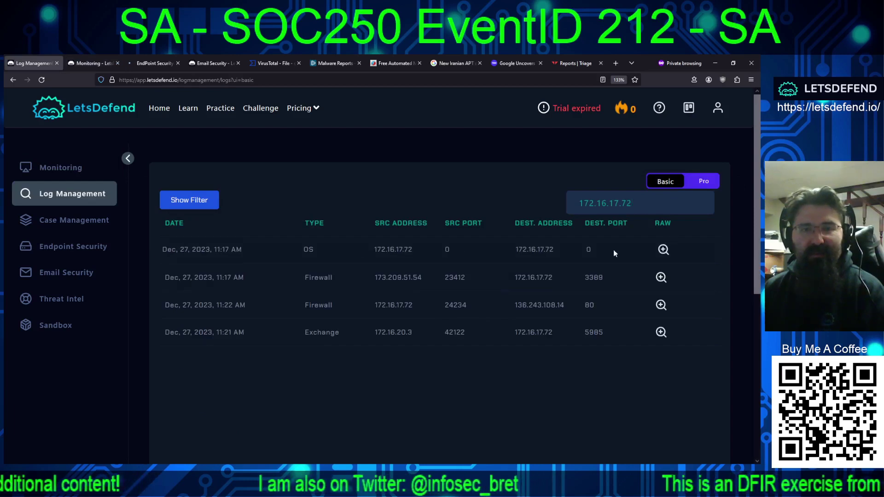
Step: Enter 172.16.17.72 as the search term in the separately opened Endpoint Security page
{"action": "left_click", "coordinate": [140, 62]}
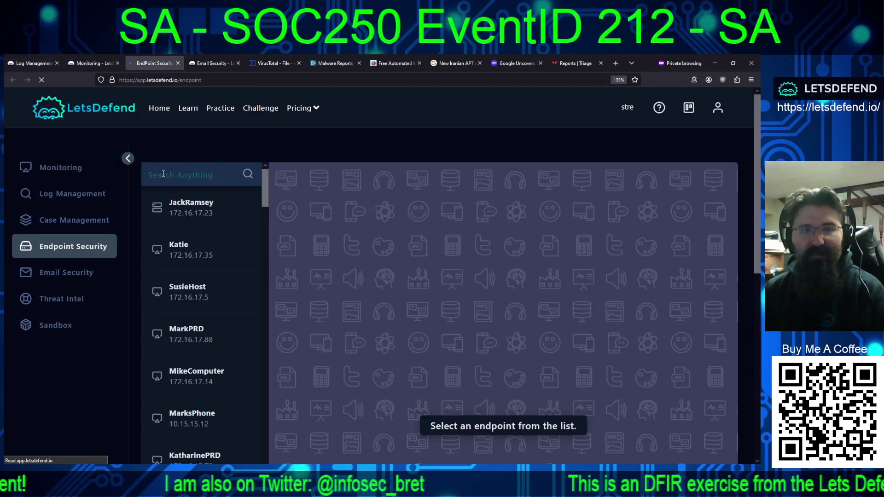
{"action": "left_click", "coordinate": [163, 174]}
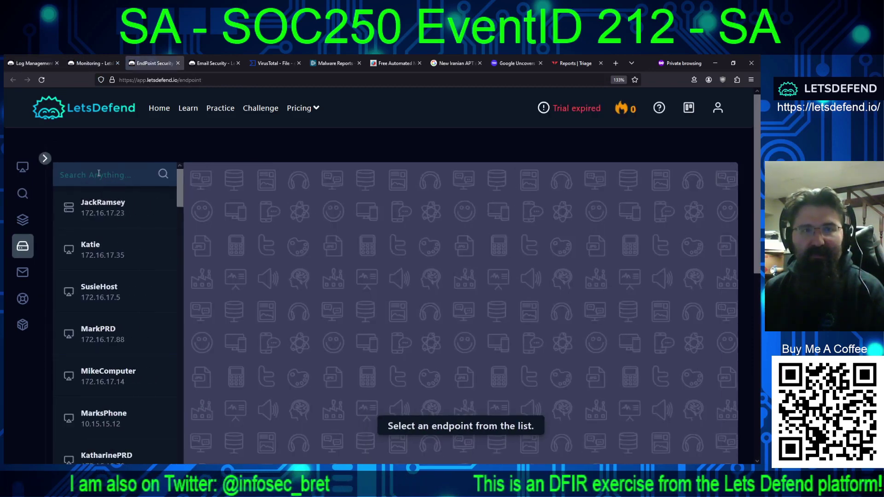
{"action": "type", "text": "172.16.17.72"}
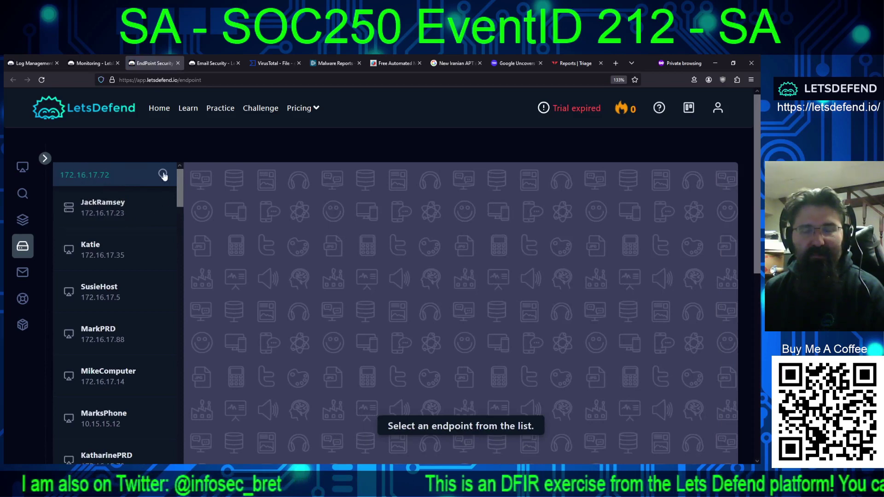
Step: Examine the Email Security message list for senders, recipients and subjects around the alert's date
{"action": "left_click", "coordinate": [210, 63]}
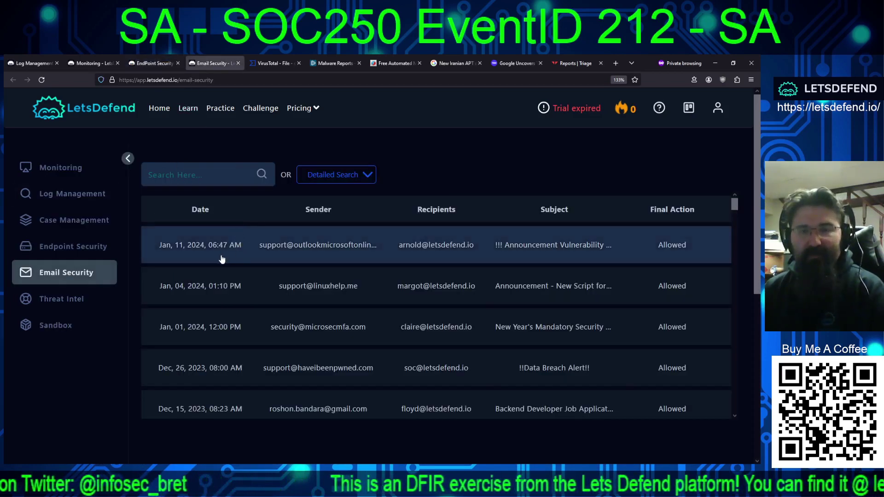
{"action": "scroll", "coordinate": [220, 255], "scroll_direction": "down", "scroll_amount": 2}
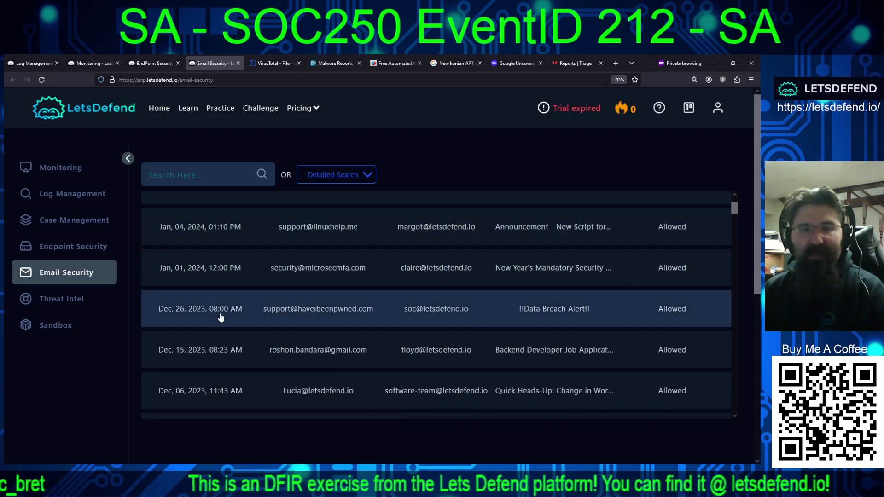
{"action": "scroll", "coordinate": [258, 322], "scroll_direction": "down", "scroll_amount": 2}
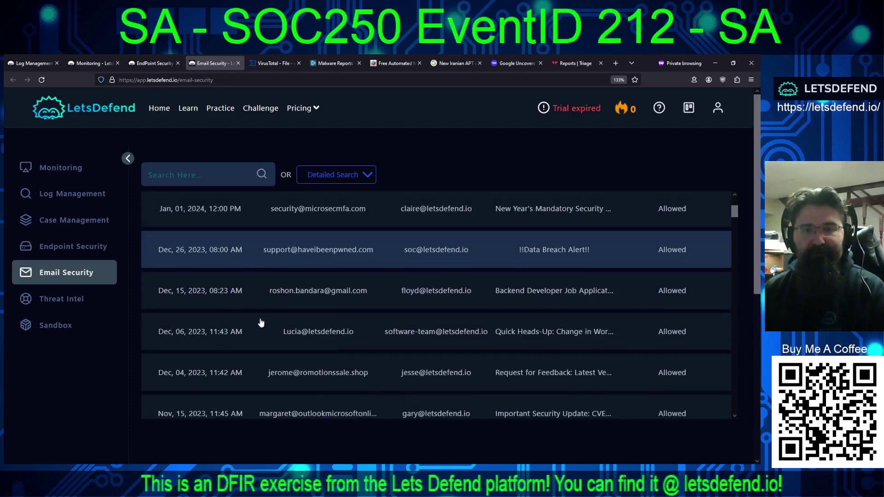
{"action": "scroll", "coordinate": [278, 307], "scroll_direction": "down", "scroll_amount": 3}
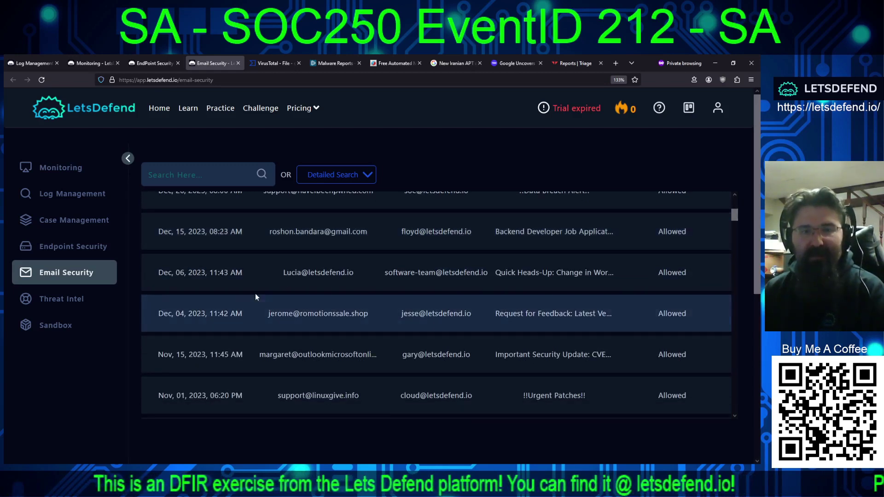
{"action": "scroll", "coordinate": [258, 299], "scroll_direction": "down", "scroll_amount": 1}
{"action": "scroll", "coordinate": [270, 307], "scroll_direction": "down", "scroll_amount": 2}
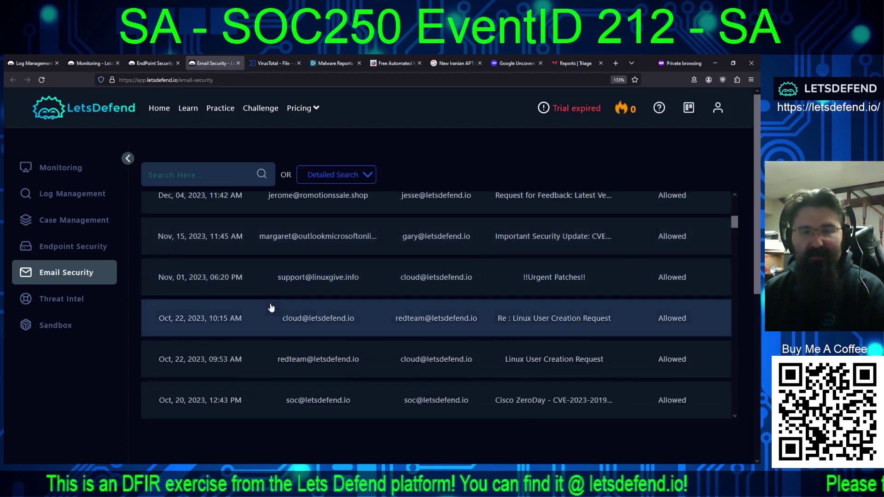
{"action": "scroll", "coordinate": [271, 307], "scroll_direction": "down", "scroll_amount": 2}
{"action": "scroll", "coordinate": [270, 307], "scroll_direction": "down", "scroll_amount": 2}
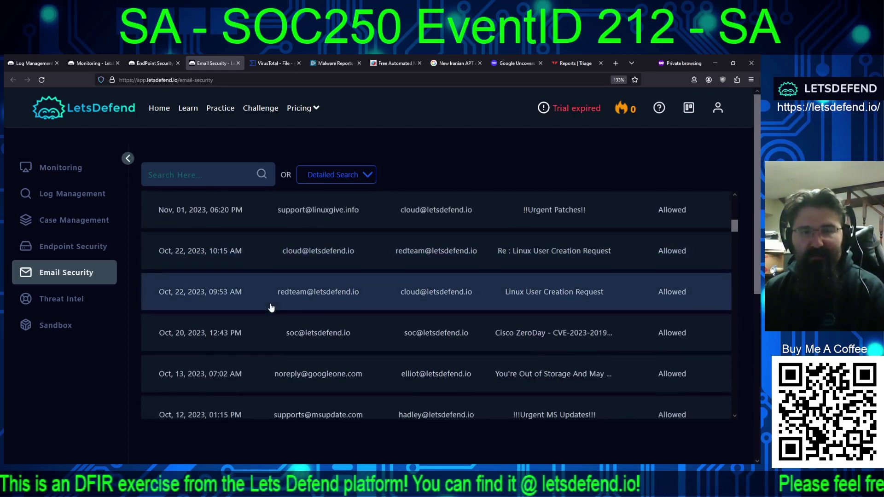
Step: Check the older October and September 2023 messages in the Email Security list
{"action": "scroll", "coordinate": [271, 307], "scroll_direction": "down", "scroll_amount": 5}
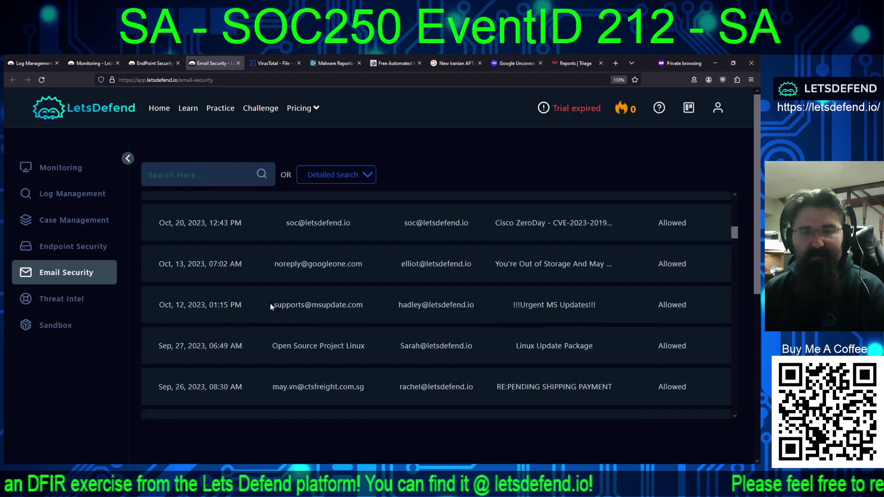
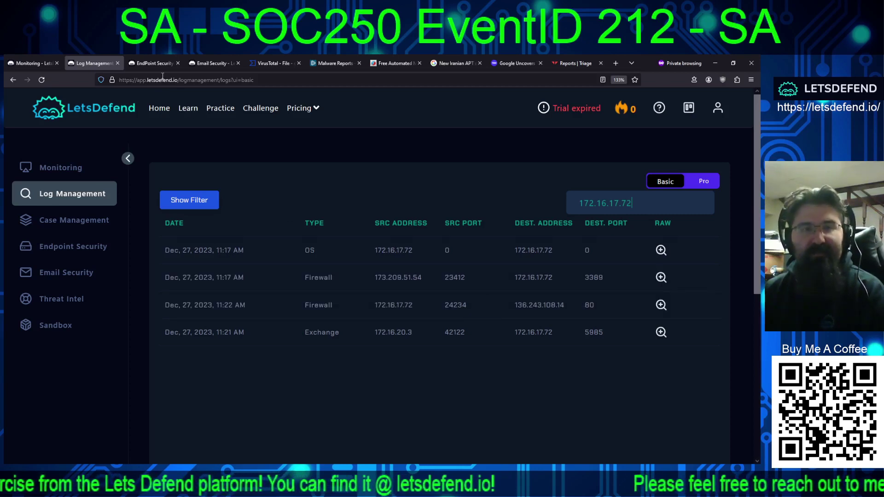
Step: Review host 172.16.17.72's network connections in Endpoint Security, focusing on destinations 172.31.26.208 and 136.243.108.14
{"action": "left_click", "coordinate": [156, 68]}
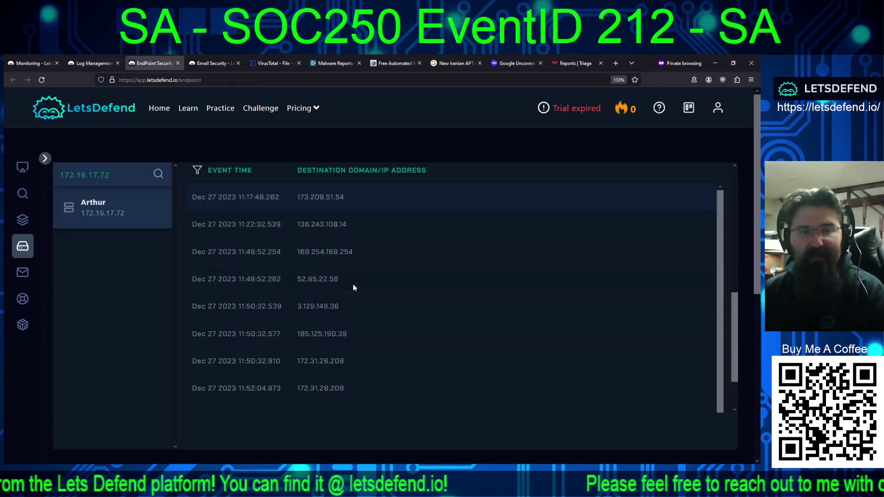
{"action": "left_click_drag", "start_coordinate": [354, 363], "coordinate": [184, 366]}
{"action": "left_click", "coordinate": [185, 365]}
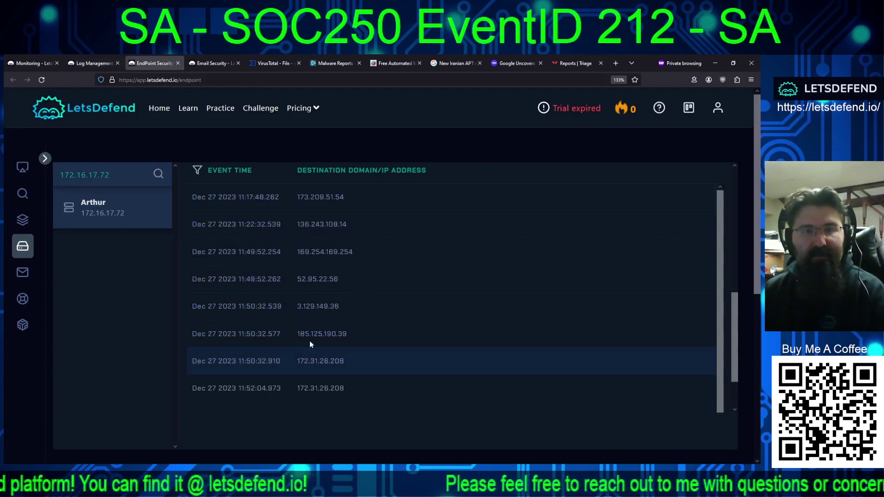
{"action": "left_click_drag", "start_coordinate": [356, 230], "coordinate": [194, 229]}
{"action": "left_click", "coordinate": [191, 228]}
{"action": "scroll", "coordinate": [311, 263], "scroll_direction": "up", "scroll_amount": 5}
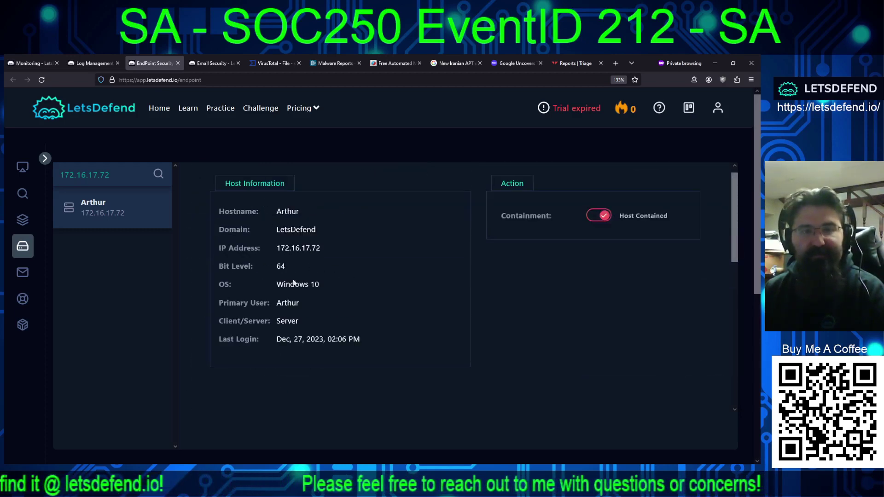
Step: Show the processes of host 172.16.17.72 and inspect the details of the smss.exe events with process IDs 524 and 6724
{"action": "scroll", "coordinate": [280, 255], "scroll_direction": "down", "scroll_amount": 4}
{"action": "left_click", "coordinate": [217, 250]}
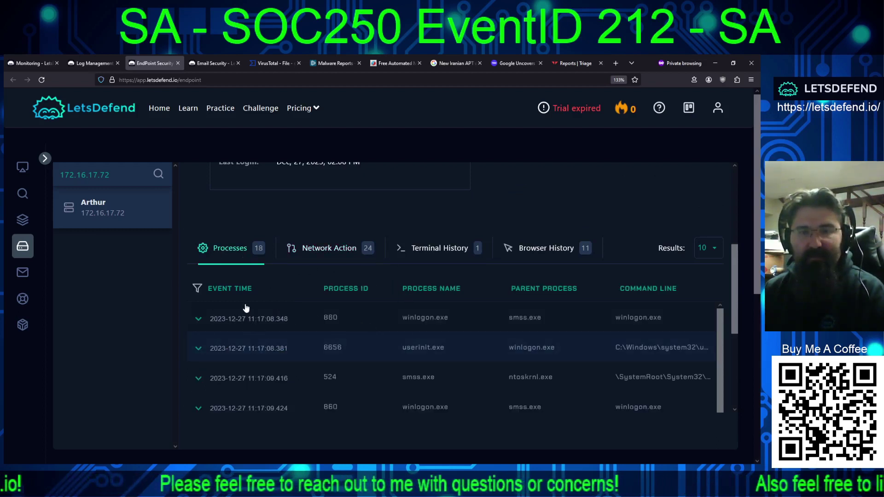
{"action": "scroll", "coordinate": [246, 308], "scroll_direction": "down", "scroll_amount": 1}
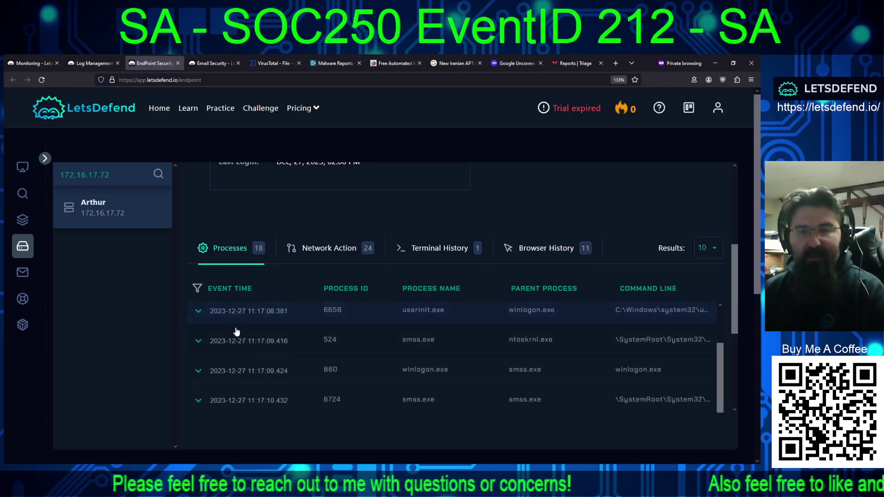
{"action": "left_click", "coordinate": [270, 327]}
{"action": "scroll", "coordinate": [330, 334], "scroll_direction": "down", "scroll_amount": 1}
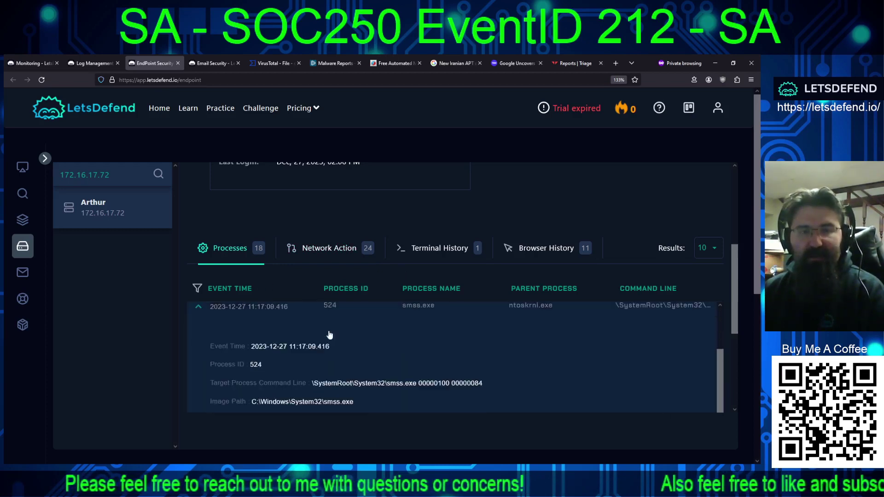
{"action": "scroll", "coordinate": [330, 335], "scroll_direction": "down", "scroll_amount": 3}
{"action": "scroll", "coordinate": [366, 336], "scroll_direction": "down", "scroll_amount": 2}
{"action": "left_click", "coordinate": [370, 389]}
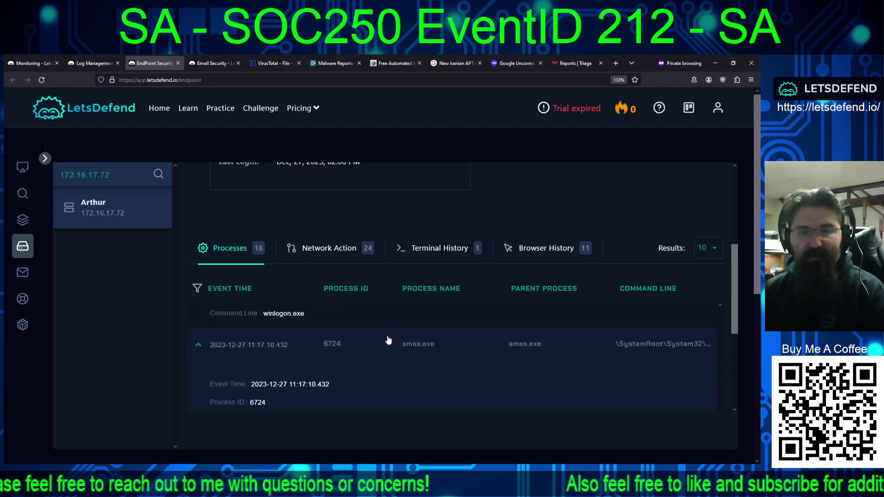
{"action": "scroll", "coordinate": [389, 341], "scroll_direction": "down", "scroll_amount": 3}
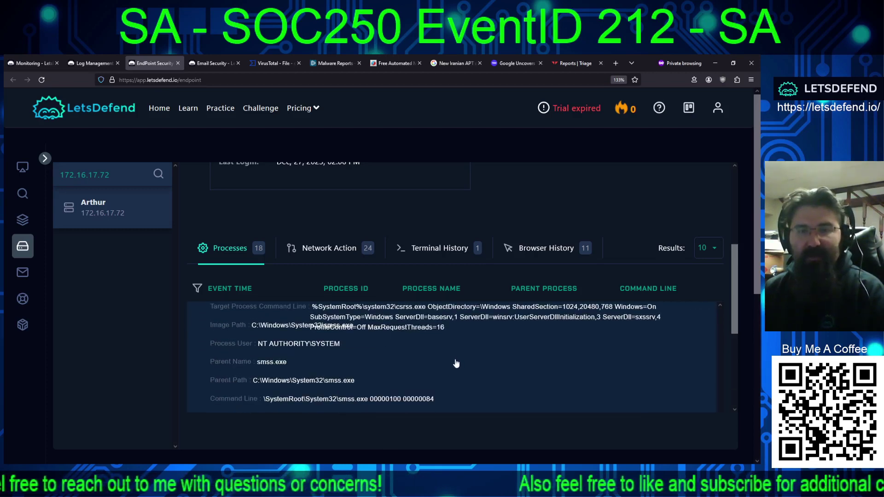
Step: Inspect the details of svchost.exe process 1244 and MpCmdRun.exe process 6708, including their command lines and parent processes
{"action": "scroll", "coordinate": [446, 357], "scroll_direction": "down", "scroll_amount": 2}
{"action": "left_click", "coordinate": [400, 370]}
{"action": "scroll", "coordinate": [415, 350], "scroll_direction": "down", "scroll_amount": 3}
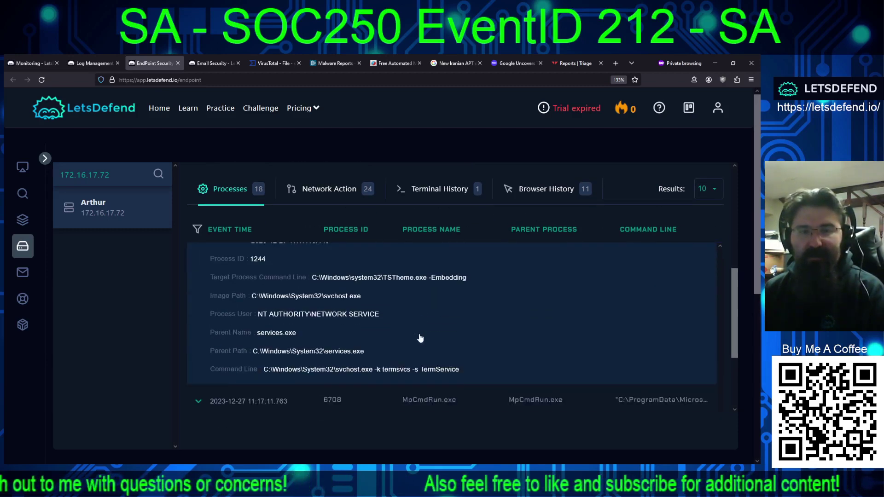
{"action": "scroll", "coordinate": [419, 338], "scroll_direction": "down", "scroll_amount": 2}
{"action": "left_click", "coordinate": [397, 351]}
{"action": "scroll", "coordinate": [408, 315], "scroll_direction": "down", "scroll_amount": 2}
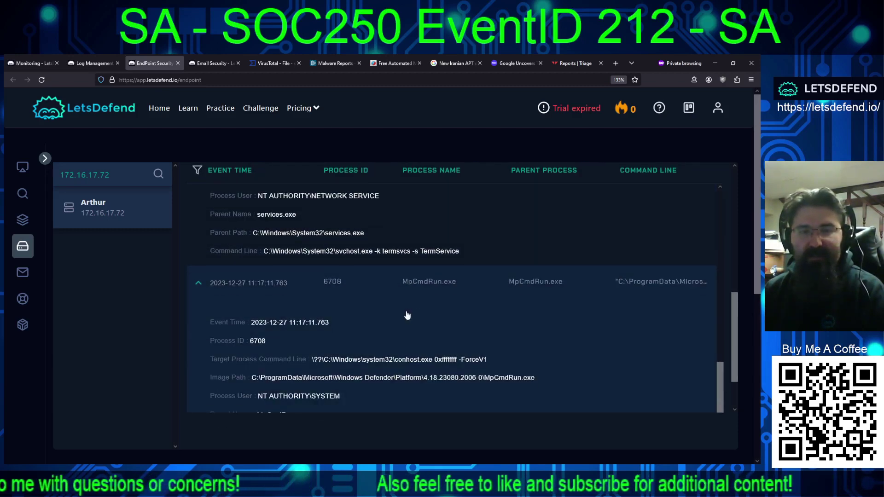
{"action": "scroll", "coordinate": [407, 315], "scroll_direction": "down", "scroll_amount": 2}
{"action": "scroll", "coordinate": [412, 308], "scroll_direction": "down", "scroll_amount": 2}
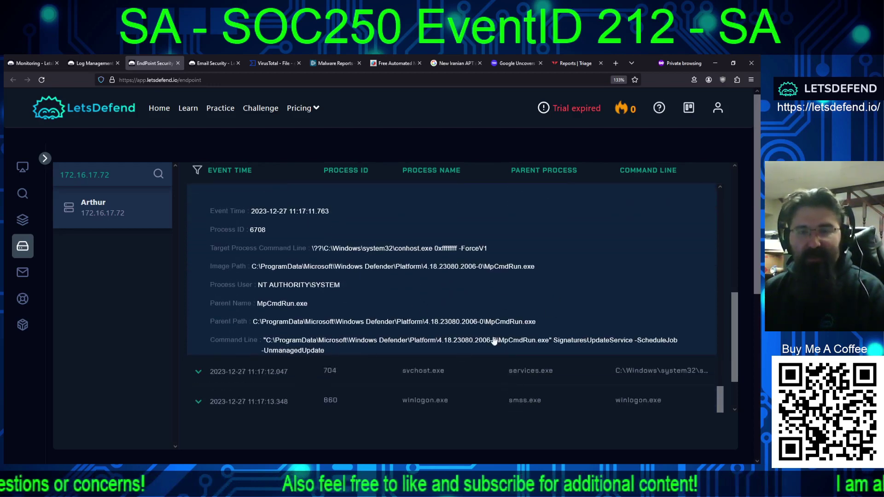
Step: Inspect the details of svchost.exe process 704, winlogon.exe process 860 and userinit.exe process 6656 from 11:17:12 to 11:17:14
{"action": "left_click", "coordinate": [417, 375]}
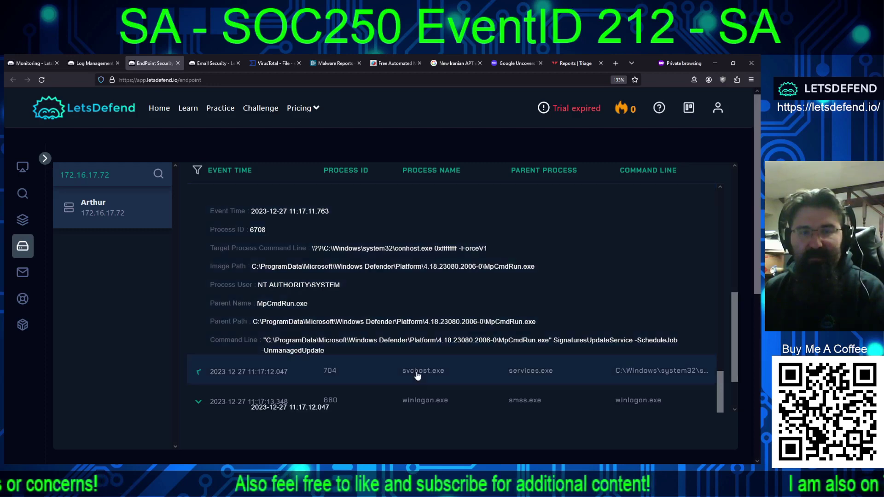
{"action": "scroll", "coordinate": [433, 359], "scroll_direction": "down", "scroll_amount": 6}
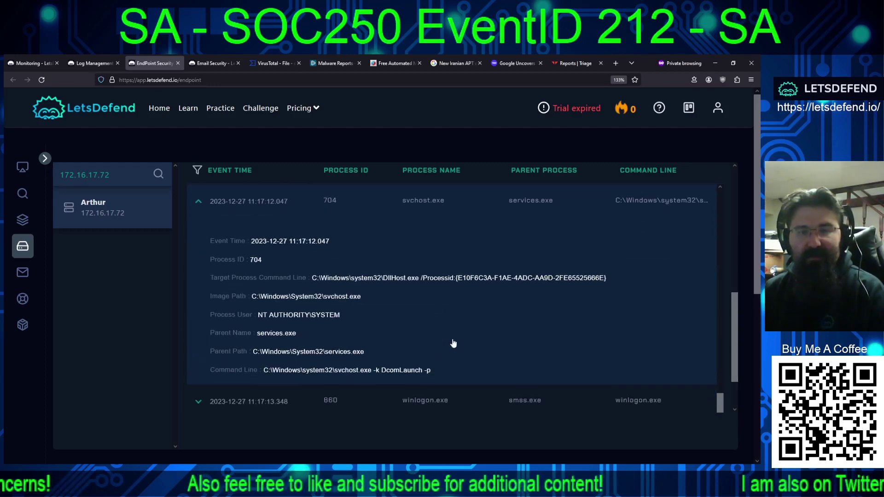
{"action": "scroll", "coordinate": [454, 343], "scroll_direction": "down", "scroll_amount": 2}
{"action": "left_click", "coordinate": [427, 343]}
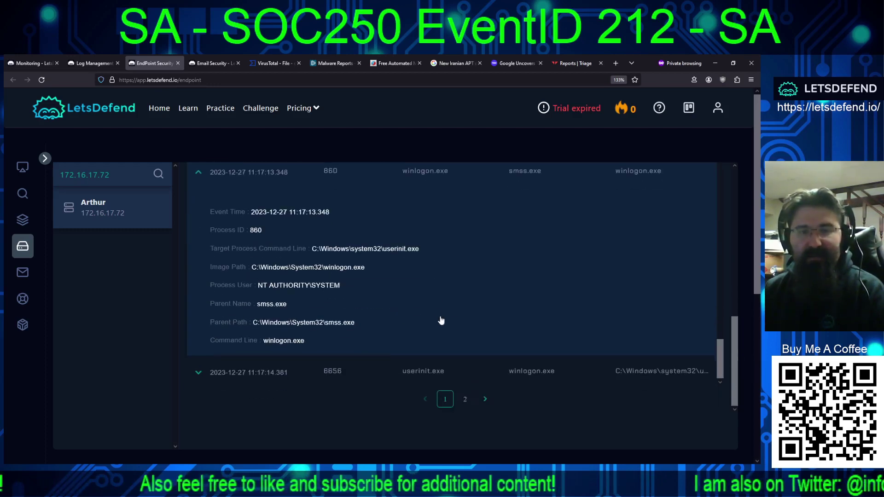
{"action": "scroll", "coordinate": [458, 325], "scroll_direction": "down", "scroll_amount": 1}
{"action": "left_click", "coordinate": [414, 317]}
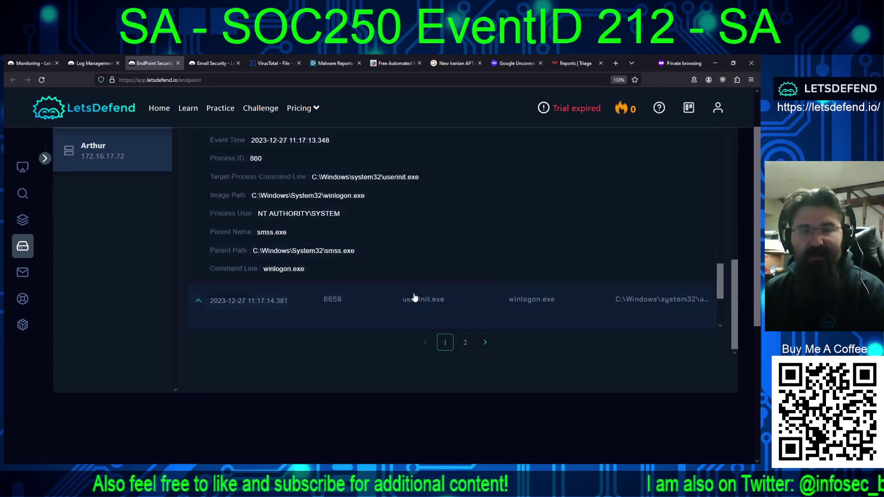
{"action": "scroll", "coordinate": [413, 289], "scroll_direction": "down", "scroll_amount": 3}
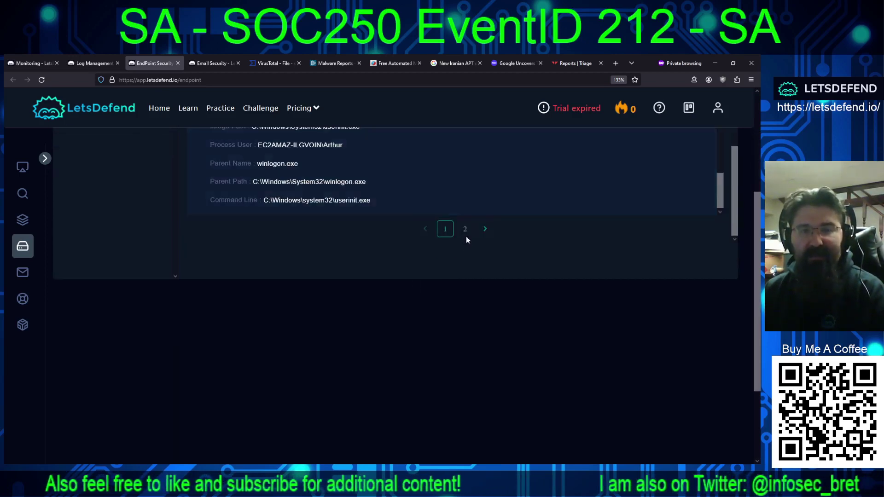
Step: Go to page 2 of the host's process list and inspect the details of the 11:17:15.416 smss.exe event
{"action": "left_click", "coordinate": [464, 230]}
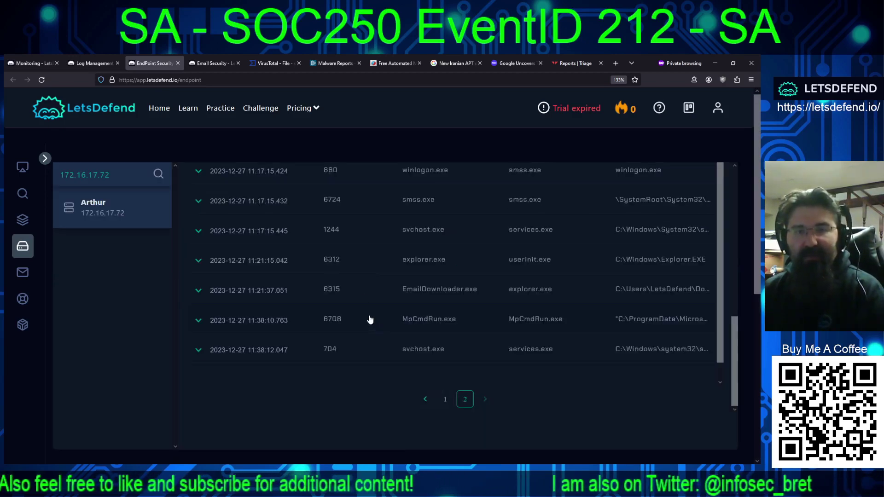
{"action": "scroll", "coordinate": [339, 262], "scroll_direction": "up", "scroll_amount": 5}
{"action": "scroll", "coordinate": [339, 262], "scroll_direction": "down", "scroll_amount": 3}
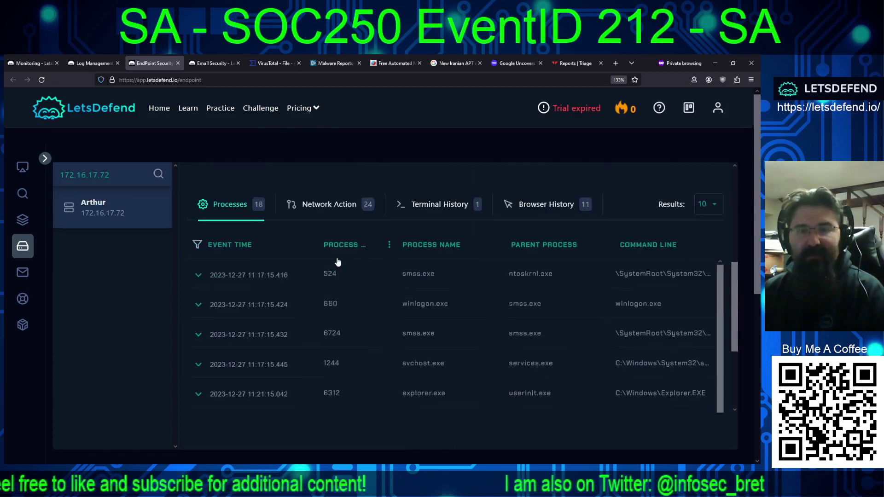
{"action": "scroll", "coordinate": [349, 262], "scroll_direction": "down", "scroll_amount": 1}
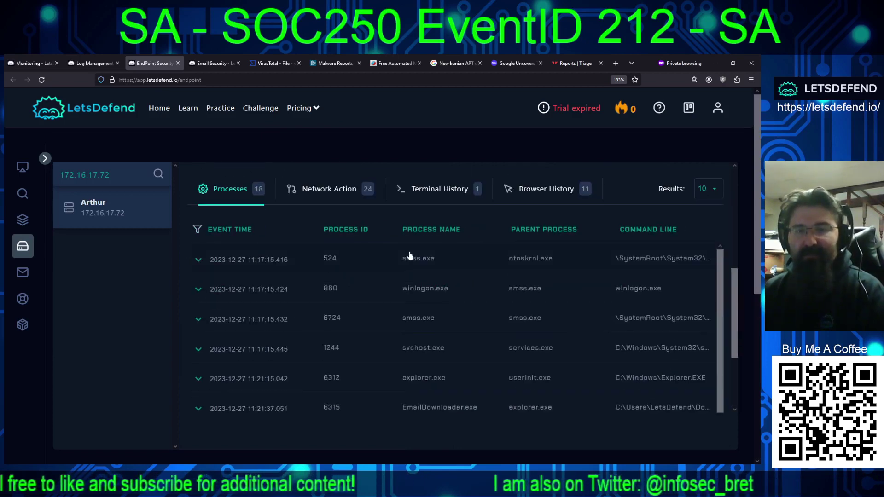
{"action": "left_click", "coordinate": [377, 259]}
{"action": "scroll", "coordinate": [377, 276], "scroll_direction": "down", "scroll_amount": 3}
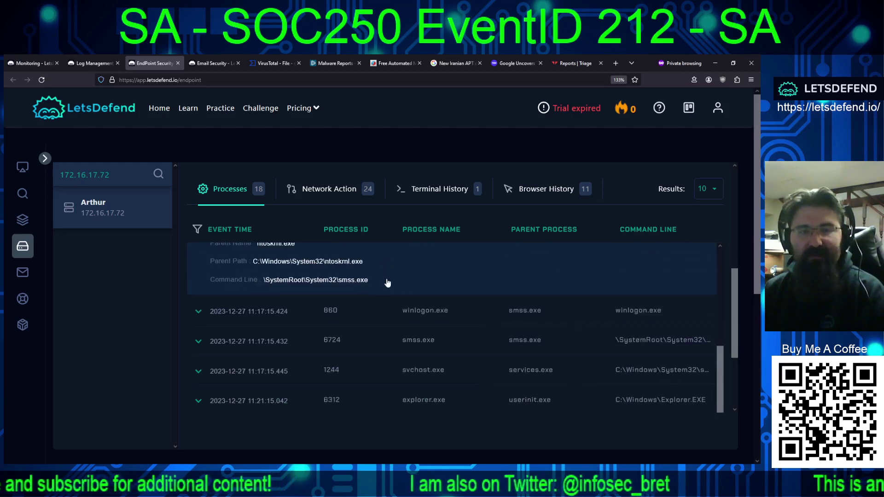
Step: Inspect the 11:17:15 details of winlogon.exe process 860, smss.exe process 6724 and svchost.exe process 1244 on page 2
{"action": "left_click", "coordinate": [390, 311]}
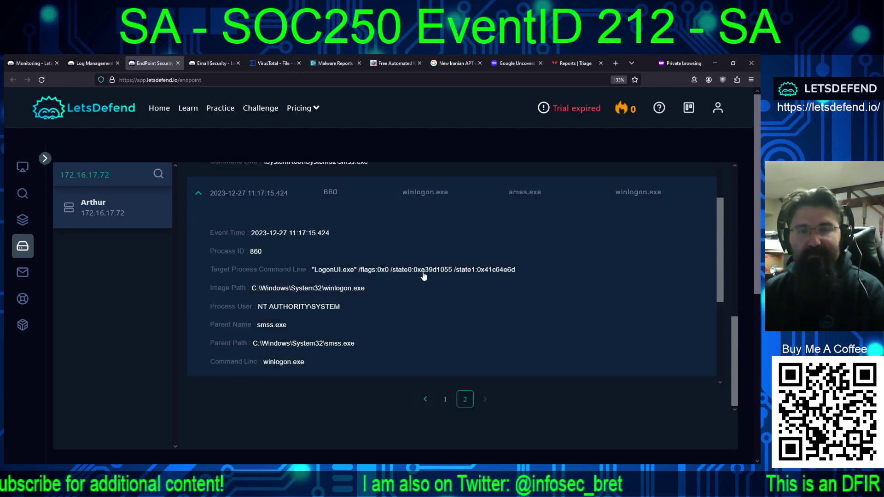
{"action": "scroll", "coordinate": [387, 257], "scroll_direction": "down", "scroll_amount": 5}
{"action": "left_click", "coordinate": [384, 232]}
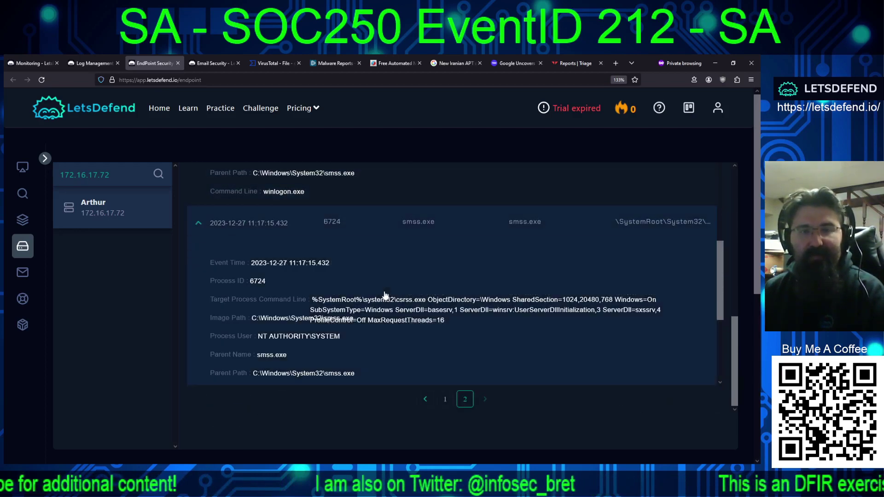
{"action": "scroll", "coordinate": [381, 242], "scroll_direction": "down", "scroll_amount": 3}
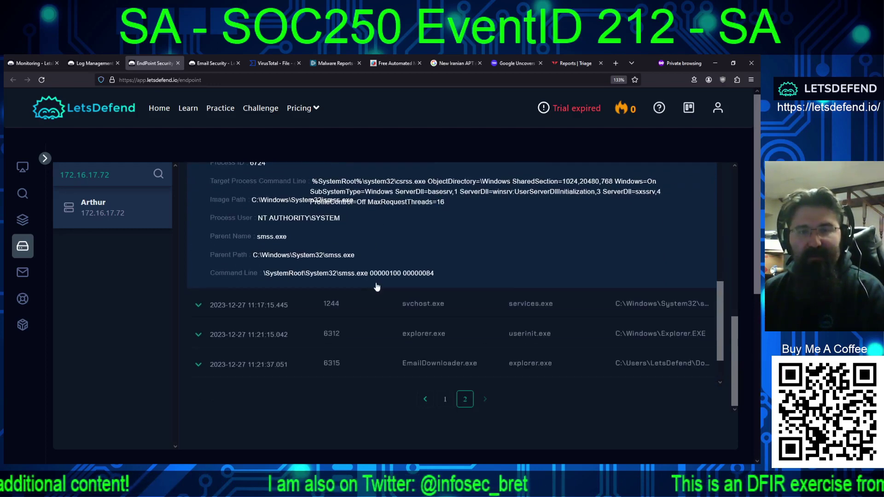
{"action": "left_click", "coordinate": [392, 305]}
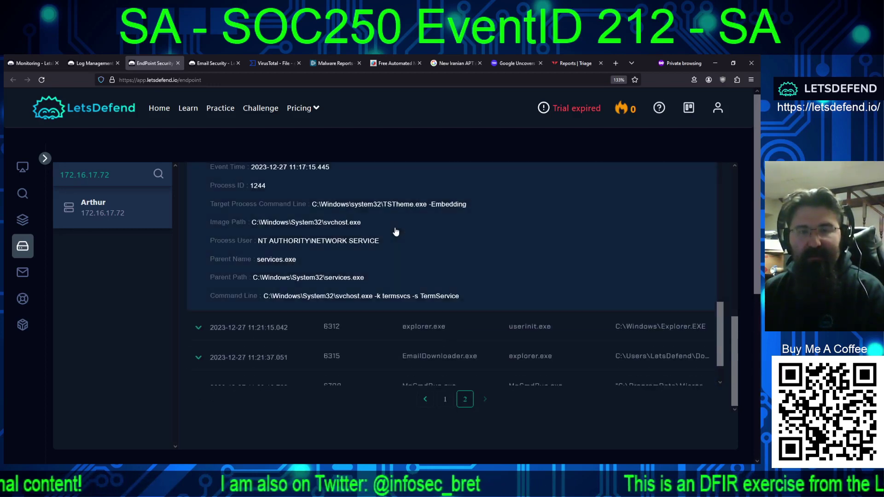
Step: Examine the 11:21:15.042 explorer.exe event's target command line, process user and parent against the neighbouring process events
{"action": "left_click", "coordinate": [385, 335]}
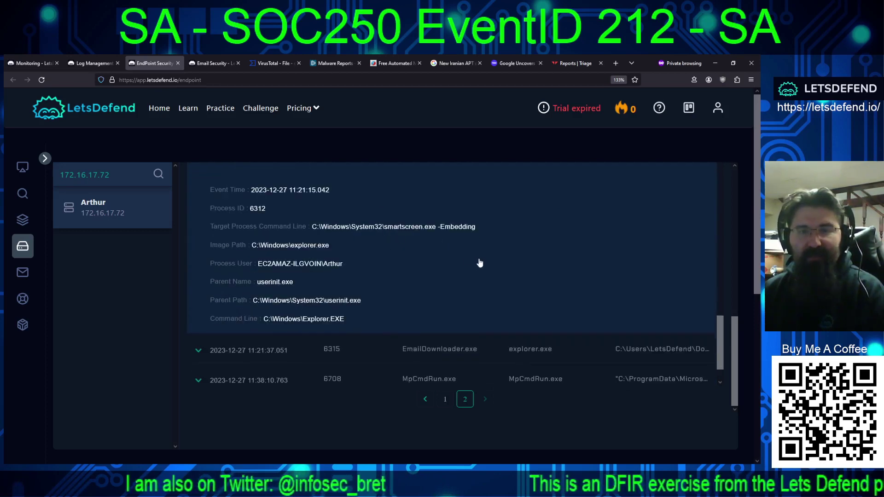
{"action": "scroll", "coordinate": [478, 262], "scroll_direction": "down", "scroll_amount": 1}
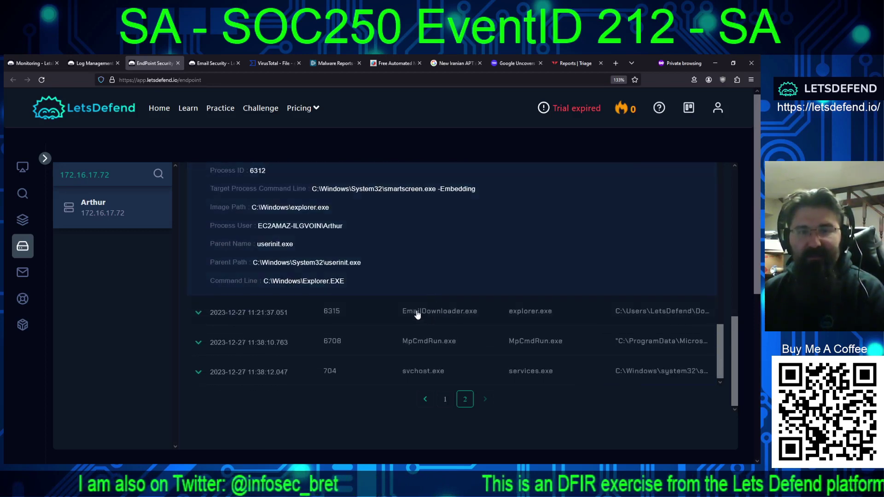
{"action": "scroll", "coordinate": [416, 312], "scroll_direction": "up", "scroll_amount": 3}
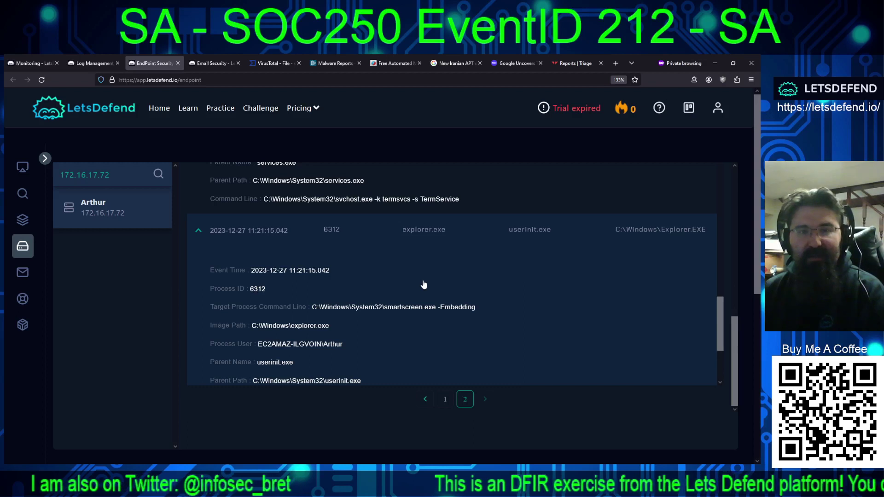
{"action": "scroll", "coordinate": [423, 285], "scroll_direction": "up", "scroll_amount": 2}
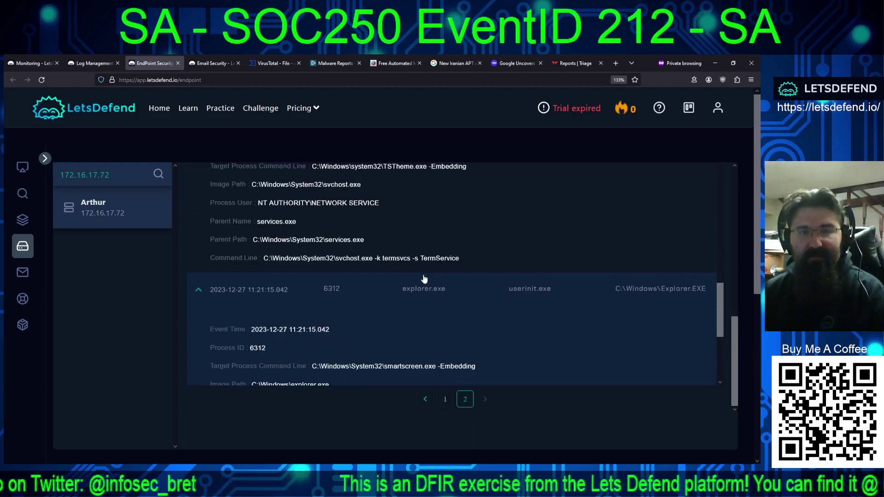
{"action": "scroll", "coordinate": [449, 258], "scroll_direction": "down", "scroll_amount": 2}
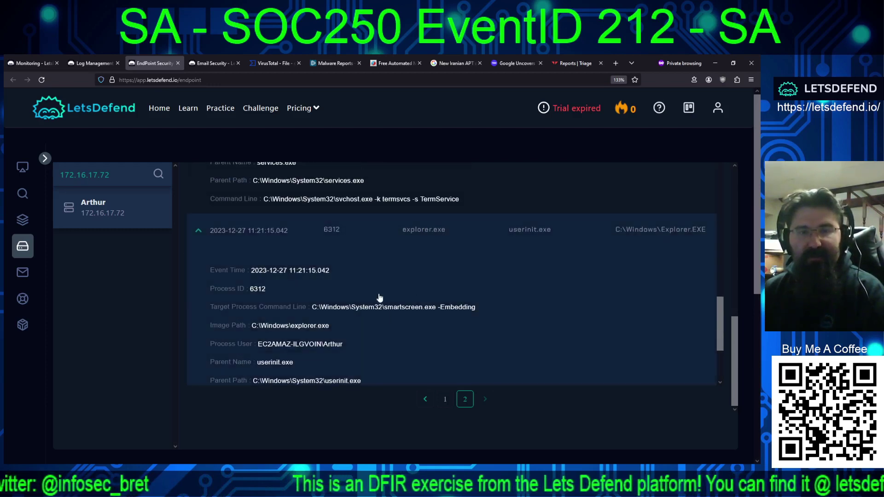
{"action": "scroll", "coordinate": [386, 299], "scroll_direction": "down", "scroll_amount": 2}
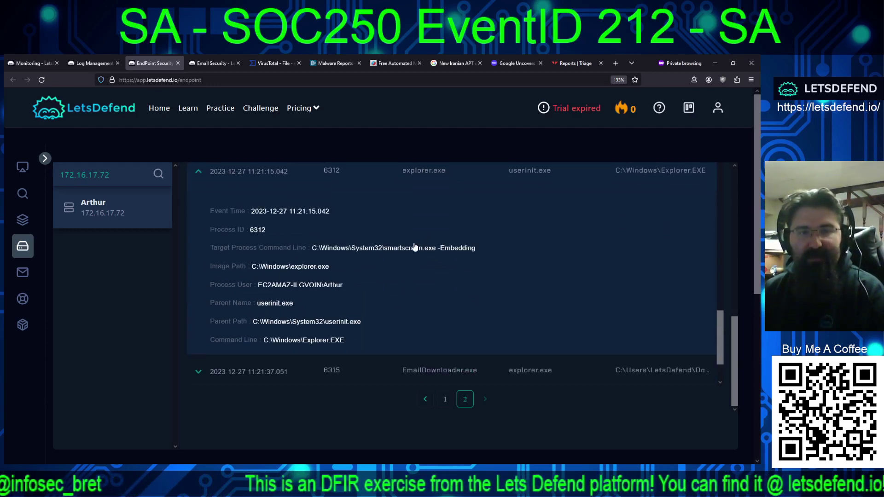
{"action": "scroll", "coordinate": [442, 251], "scroll_direction": "down", "scroll_amount": 2}
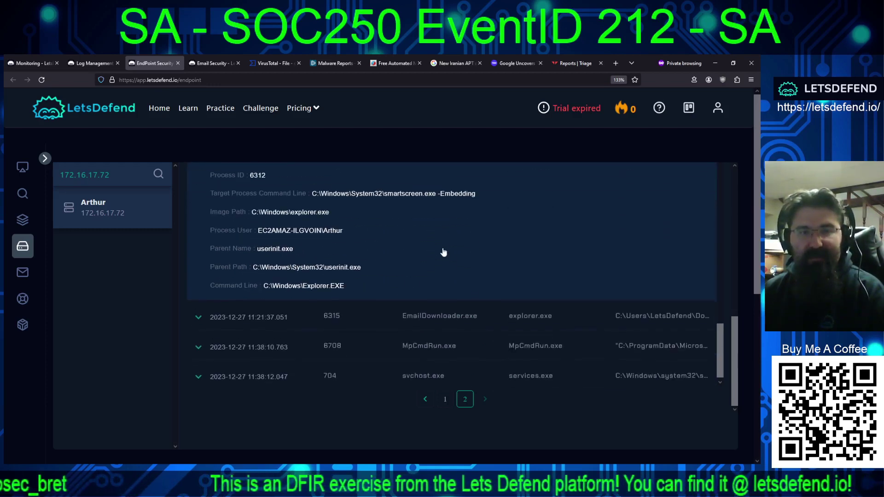
Step: Inspect the EmailDownloader.exe event at 11:21:37.051 for its image path, process user, parent process and command line
{"action": "left_click", "coordinate": [433, 308]}
{"action": "scroll", "coordinate": [427, 256], "scroll_direction": "down", "scroll_amount": 2}
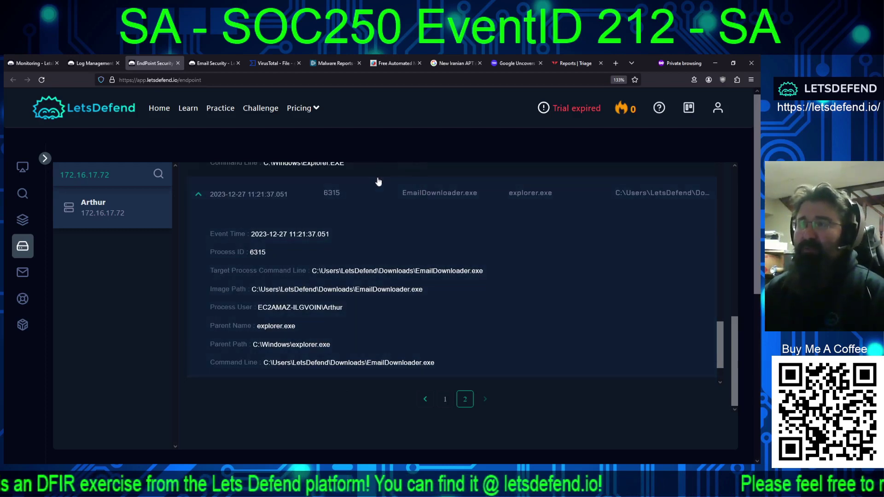
{"action": "scroll", "coordinate": [379, 202], "scroll_direction": "down", "scroll_amount": 1}
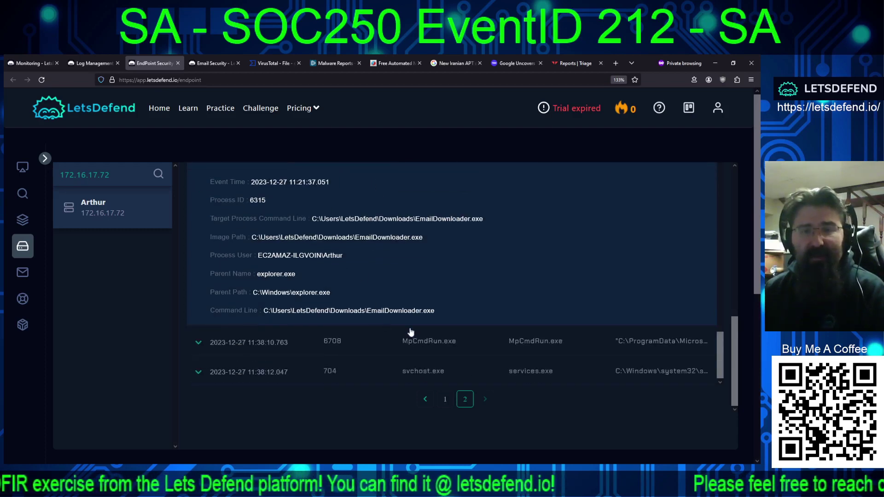
Step: Inspect the details of the MpCmdRun.exe event at 11:38:10.763 and the svchost.exe event at 11:38:12.047
{"action": "left_click", "coordinate": [440, 342]}
{"action": "scroll", "coordinate": [430, 299], "scroll_direction": "down", "scroll_amount": 2}
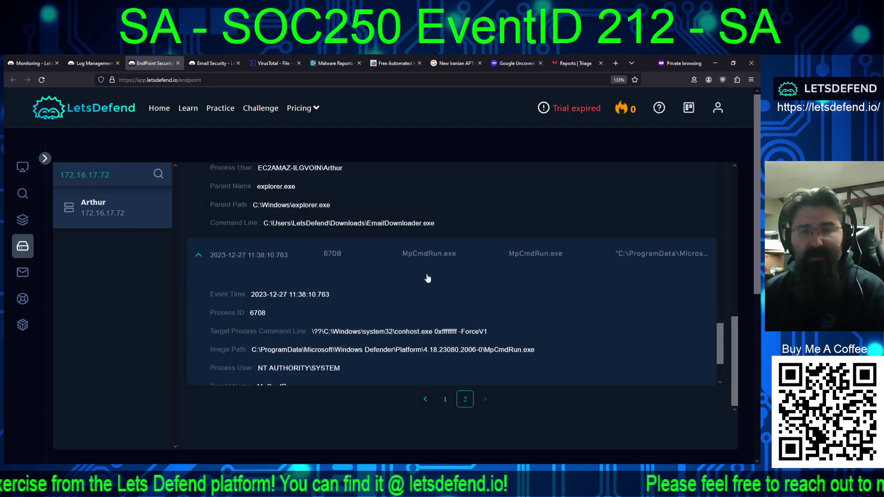
{"action": "scroll", "coordinate": [428, 279], "scroll_direction": "down", "scroll_amount": 1}
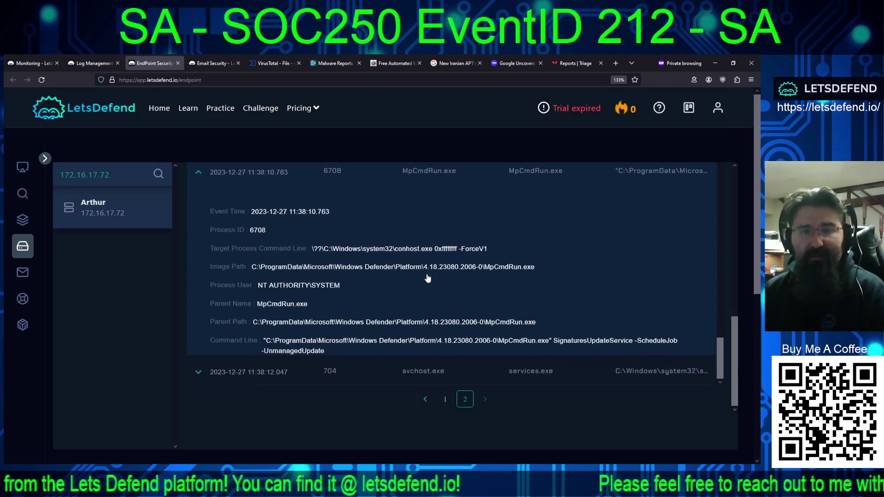
{"action": "left_click", "coordinate": [424, 373]}
{"action": "scroll", "coordinate": [424, 322], "scroll_direction": "down", "scroll_amount": 2}
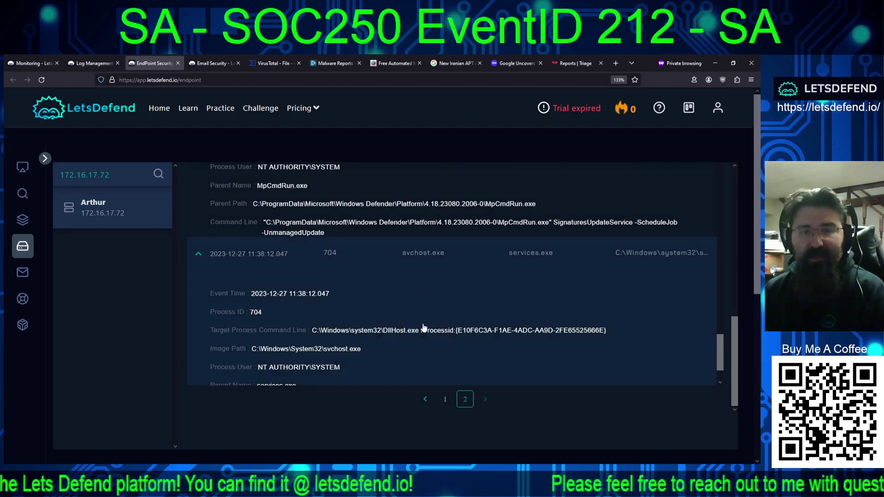
{"action": "scroll", "coordinate": [423, 328], "scroll_direction": "down", "scroll_amount": 1}
{"action": "scroll", "coordinate": [479, 332], "scroll_direction": "up", "scroll_amount": 3}
{"action": "scroll", "coordinate": [481, 331], "scroll_direction": "up", "scroll_amount": 3}
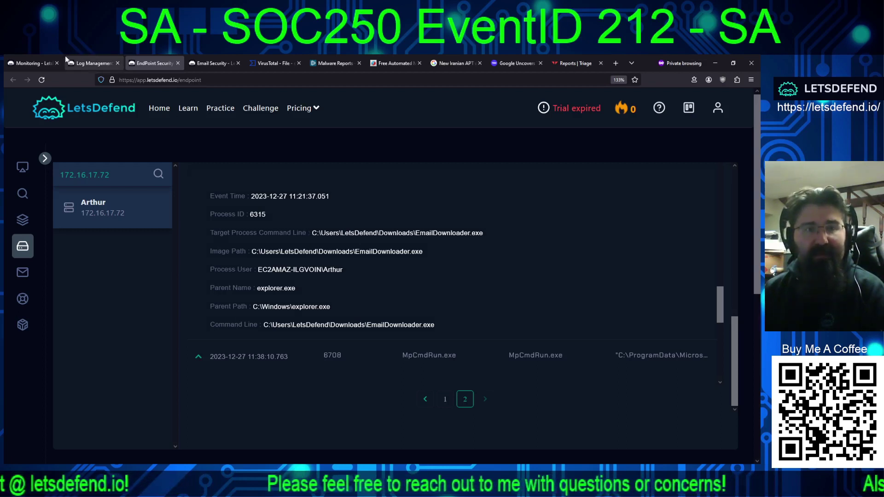
Step: Sort the 172.16.17.72 logs by ascending date and read the raw logs of the Exchange entry and the port 80 firewall entry
{"action": "left_click", "coordinate": [91, 63]}
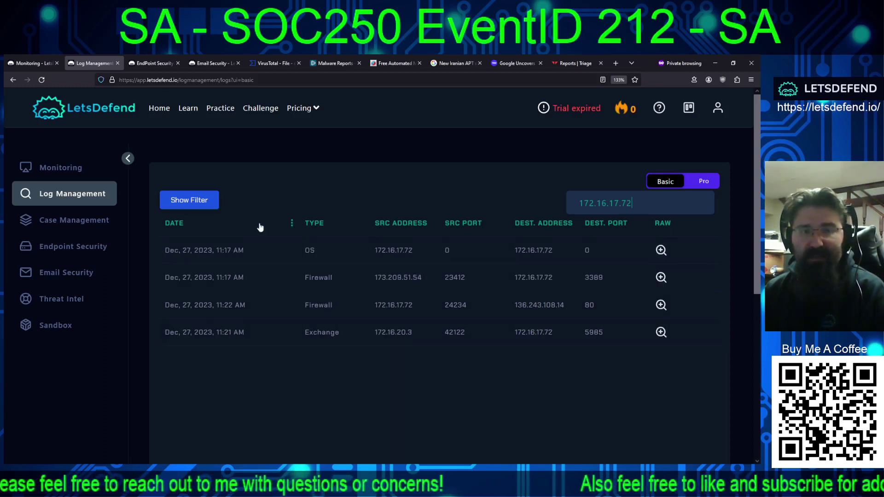
{"action": "left_click", "coordinate": [190, 224]}
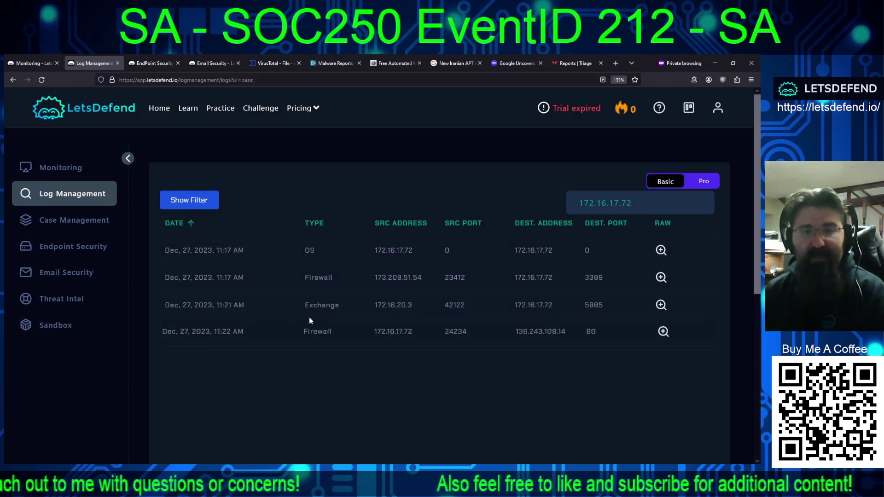
{"action": "left_click", "coordinate": [662, 307]}
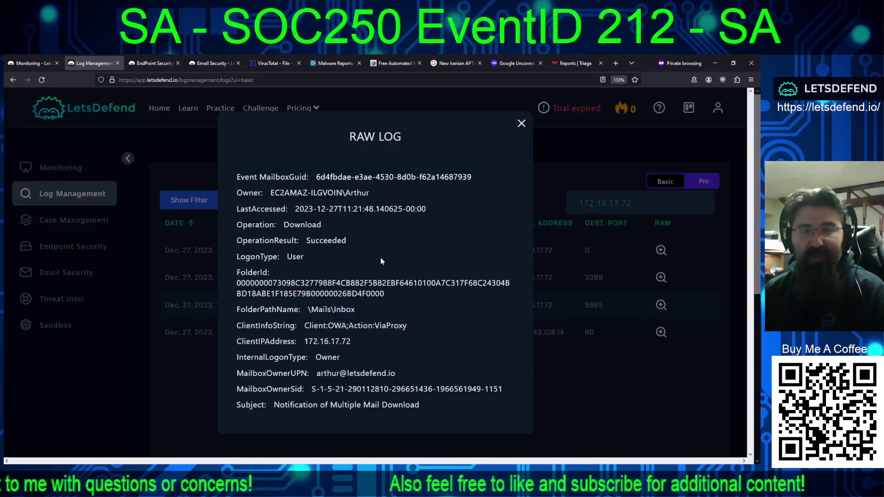
{"action": "left_click", "coordinate": [520, 123]}
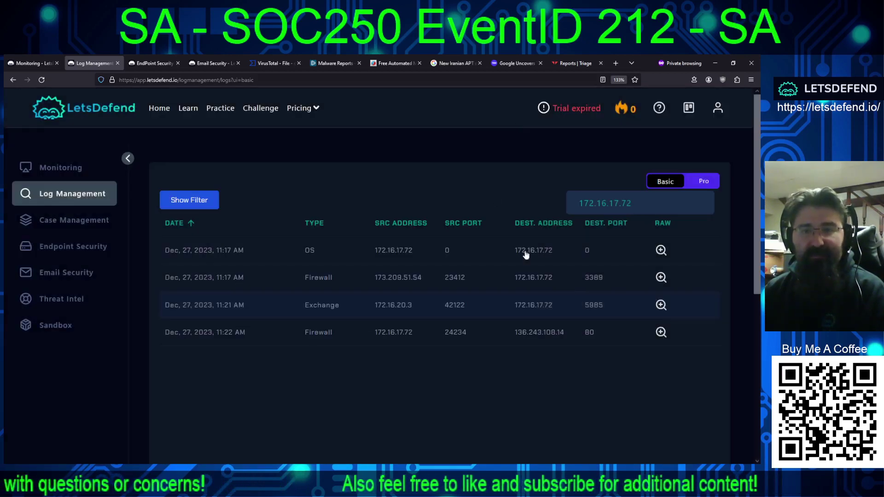
{"action": "left_click", "coordinate": [663, 332]}
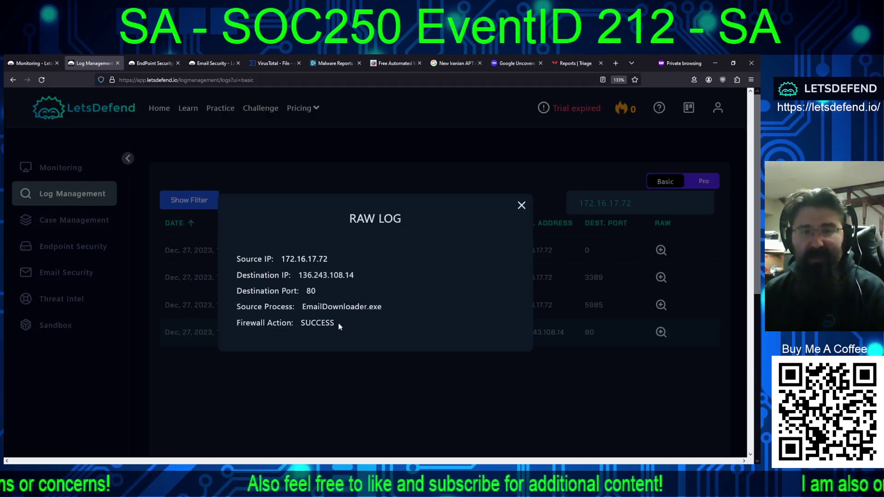
{"action": "left_click", "coordinate": [520, 205]}
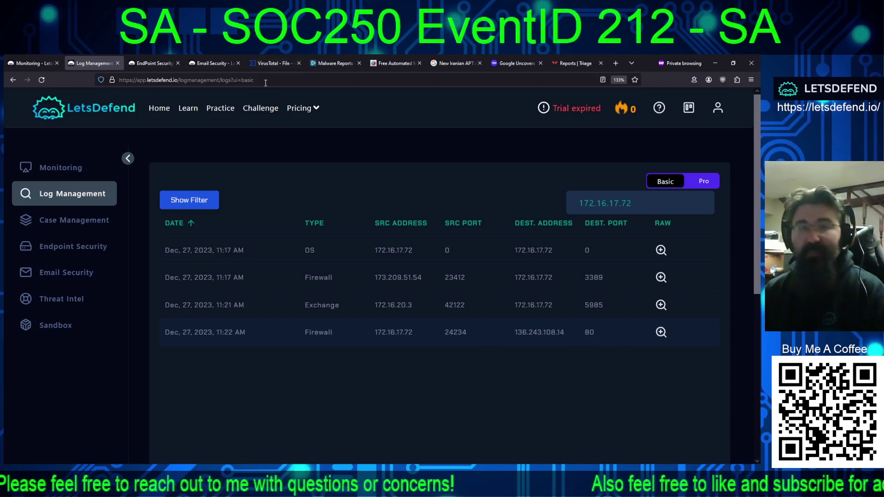
Step: Compare the event time in the SOC250 alert details with the dates of the 172.16.17.72 log entries
{"action": "left_click", "coordinate": [35, 64]}
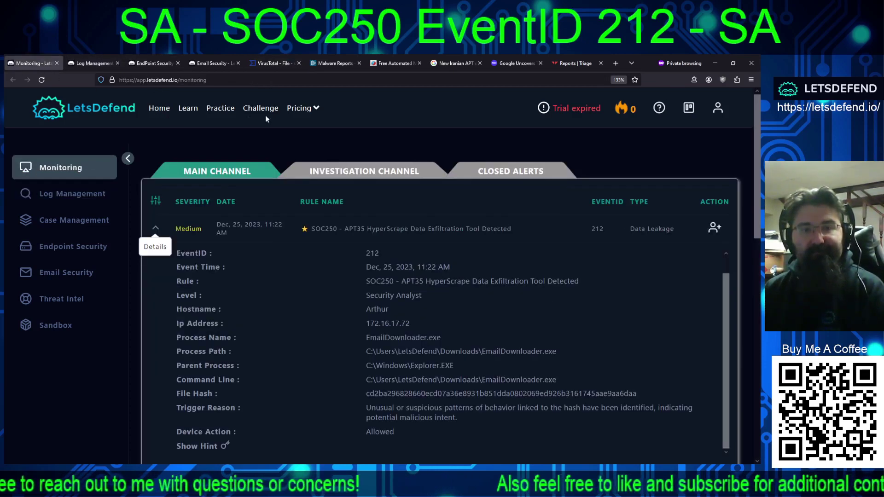
{"action": "left_click", "coordinate": [461, 269]}
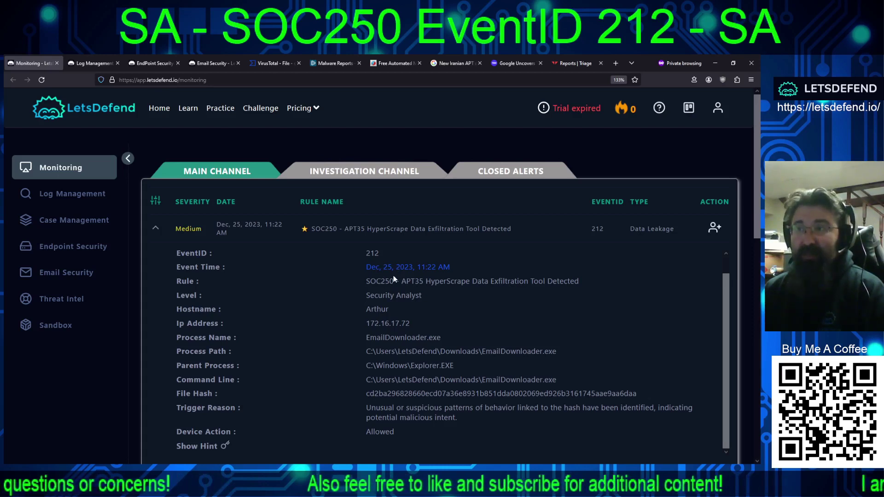
{"action": "left_click", "coordinate": [95, 63]}
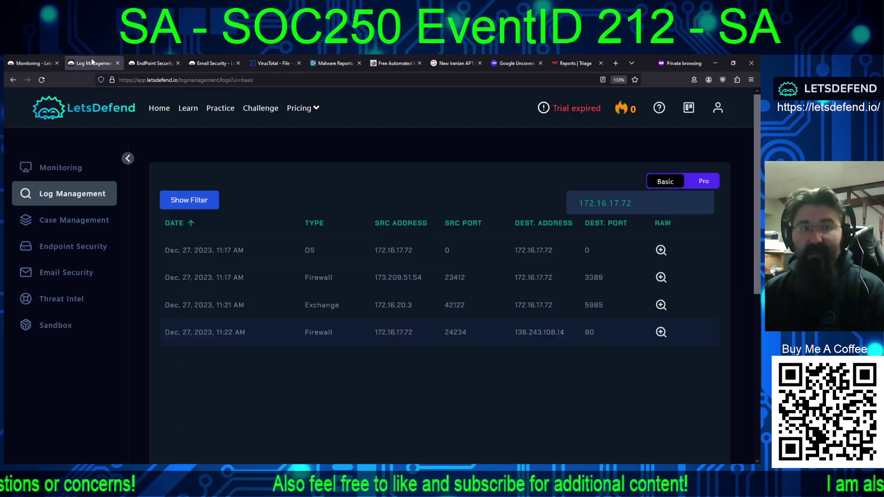
Step: Review the contained endpoint's process events, host information and containment state again
{"action": "left_click", "coordinate": [154, 63]}
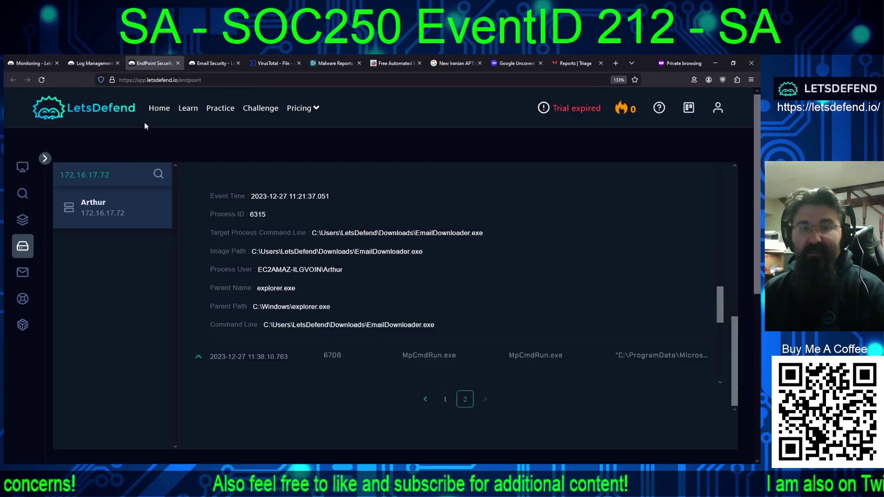
{"action": "scroll", "coordinate": [330, 263], "scroll_direction": "up", "scroll_amount": 2}
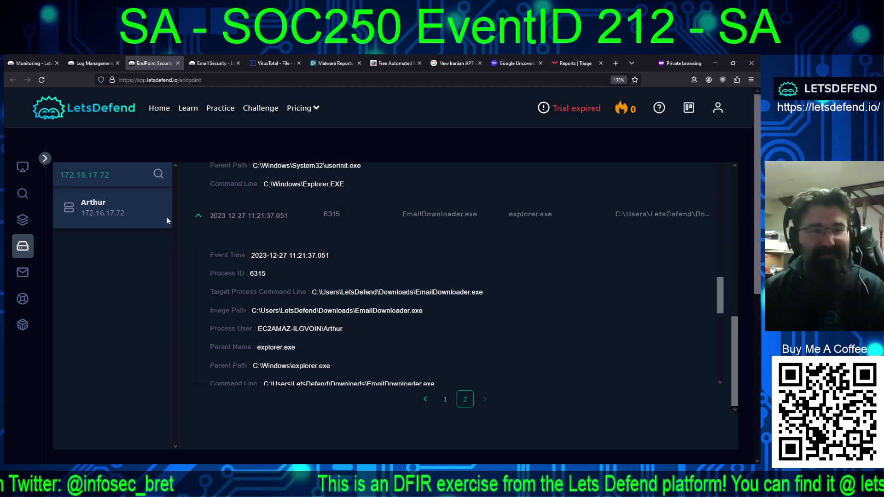
{"action": "scroll", "coordinate": [388, 315], "scroll_direction": "up", "scroll_amount": 6}
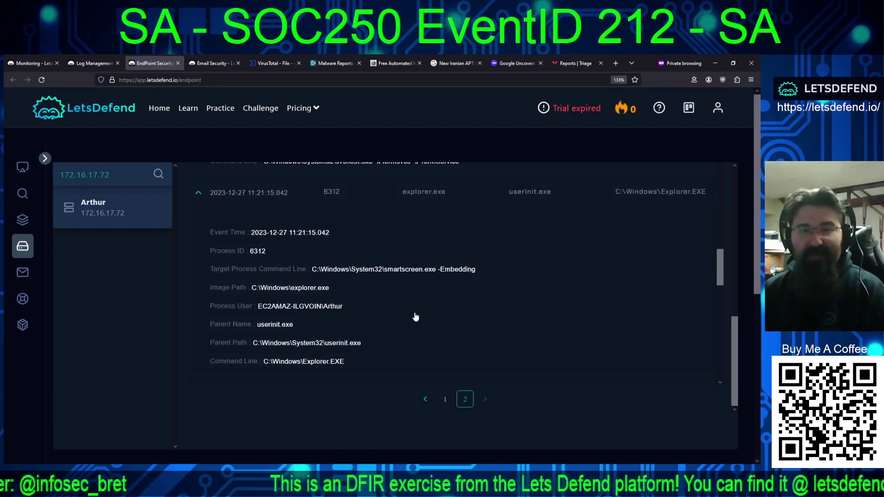
{"action": "scroll", "coordinate": [469, 312], "scroll_direction": "up", "scroll_amount": 10}
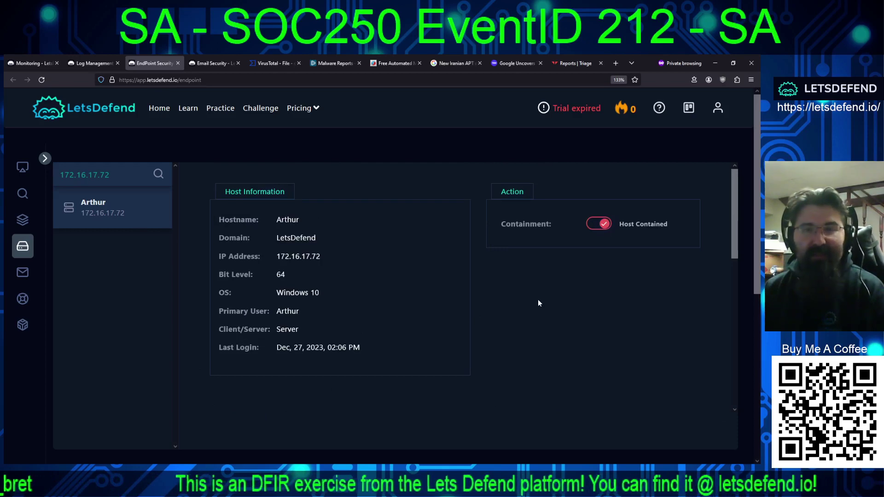
{"action": "scroll", "coordinate": [362, 257], "scroll_direction": "down", "scroll_amount": 5}
{"action": "scroll", "coordinate": [363, 256], "scroll_direction": "down", "scroll_amount": 2}
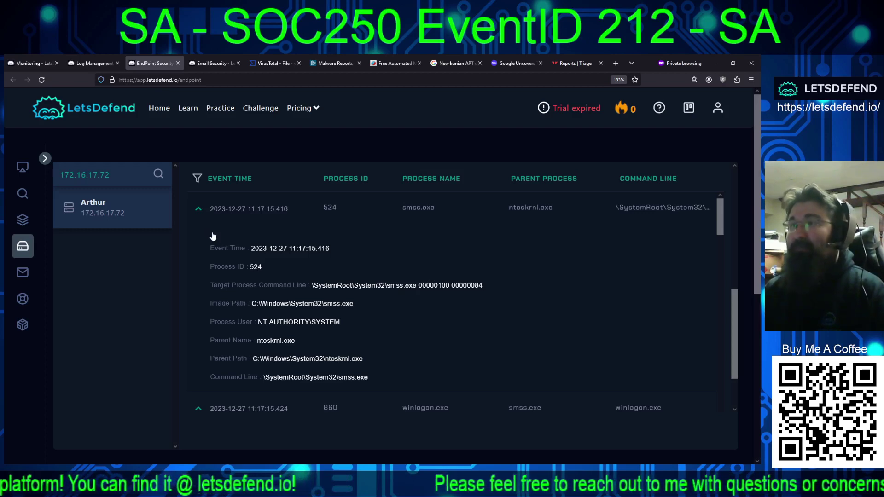
Step: Search the logs for 173.209.51.54 and read the raw log of the OS entry
{"action": "left_click", "coordinate": [78, 65]}
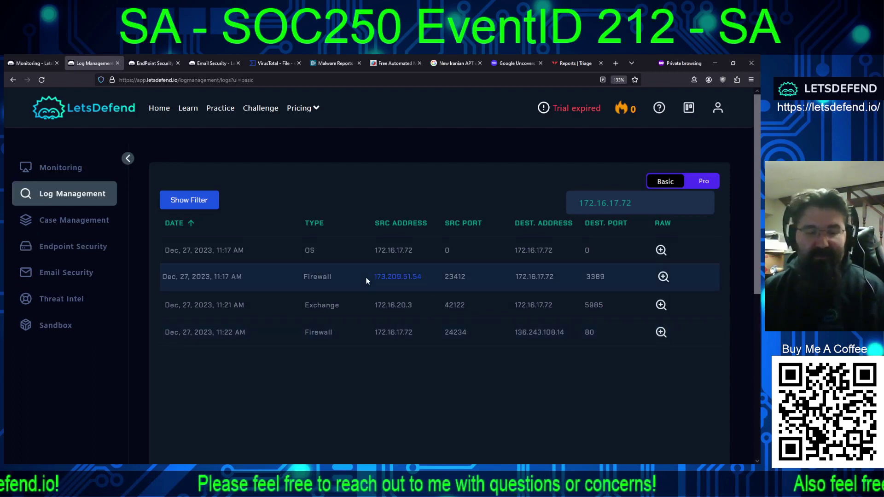
{"action": "left_click", "coordinate": [596, 205]}
{"action": "key", "text": "ctrl+a"}
{"action": "type", "text": "173.209.51.54"}
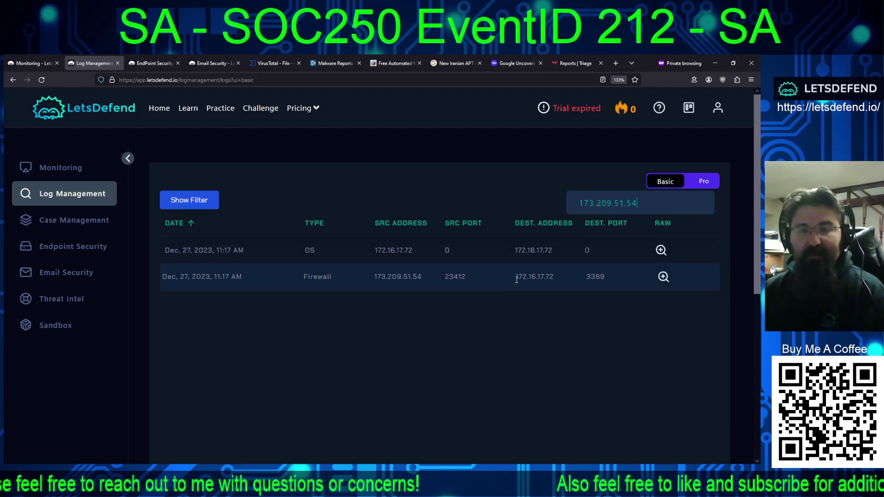
{"action": "left_click", "coordinate": [663, 250]}
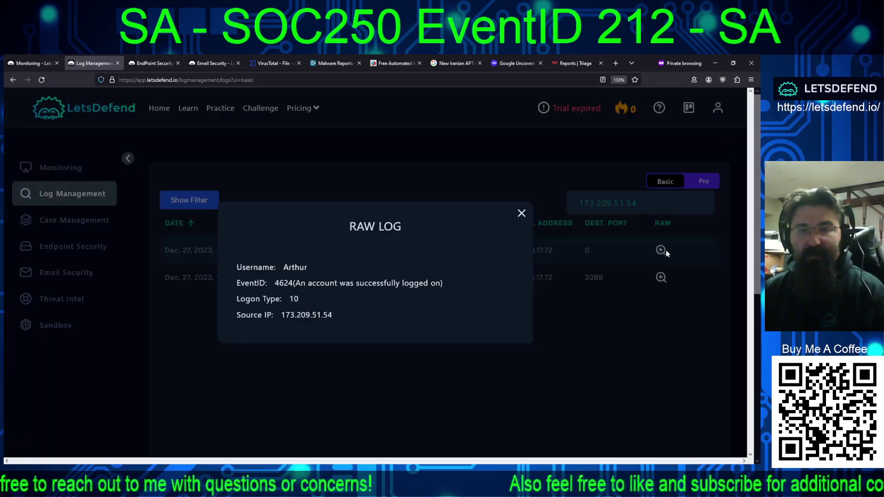
{"action": "left_click", "coordinate": [521, 213]}
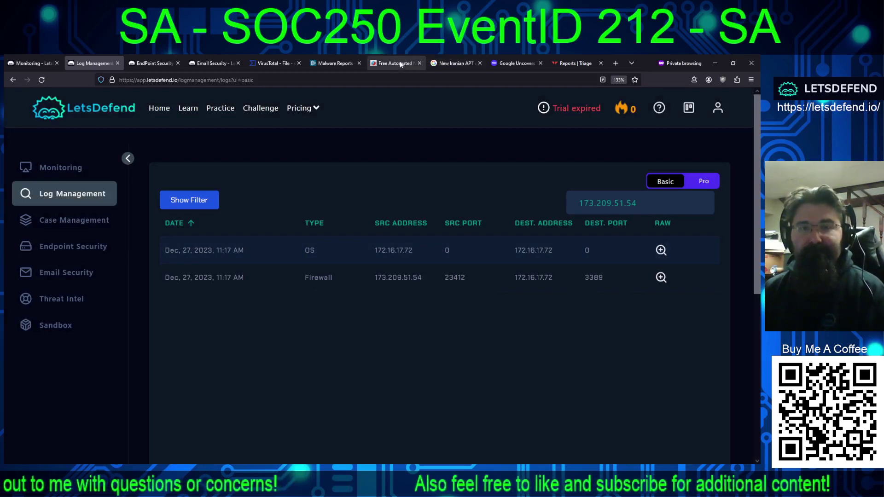
Step: Copy C2 address 136.243.108.14 from Google's HYPERSCRAPE indicators, search the logs for it and read the firewall entry's raw log
{"action": "left_click", "coordinate": [446, 63]}
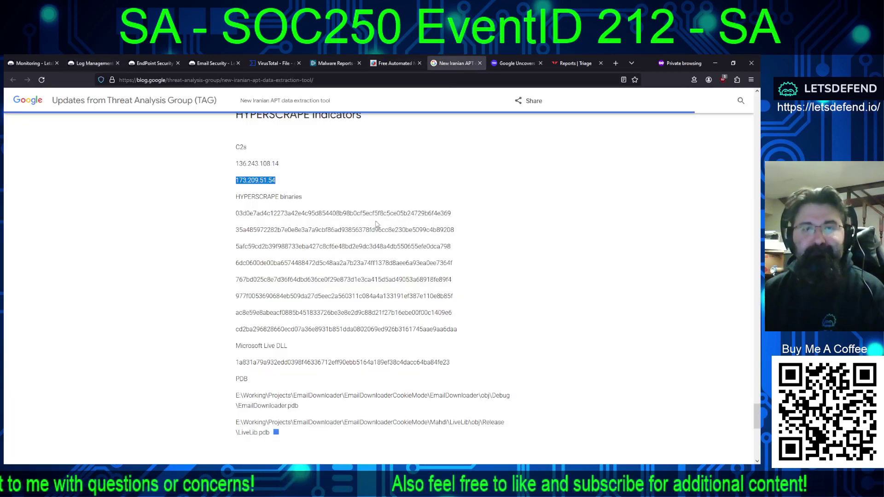
{"action": "double_click", "coordinate": [253, 164]}
{"action": "triple_click", "coordinate": [253, 164]}
{"action": "key", "text": "ctrl+c"}
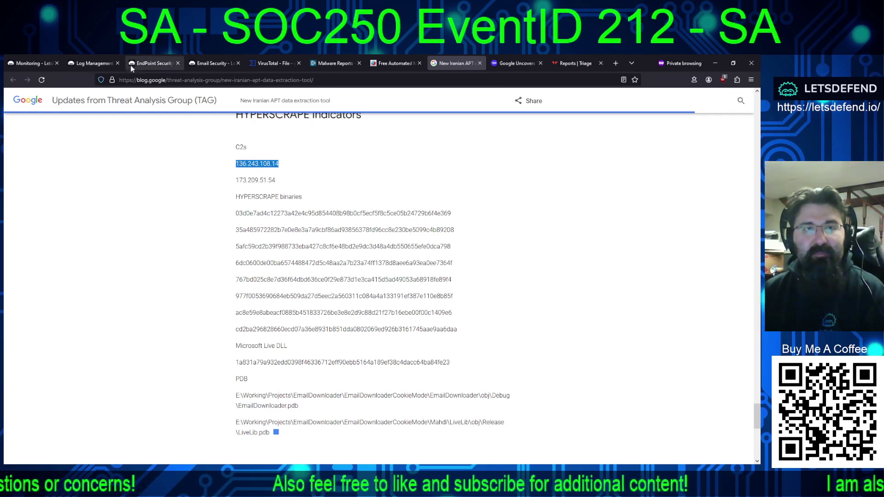
{"action": "left_click", "coordinate": [113, 64]}
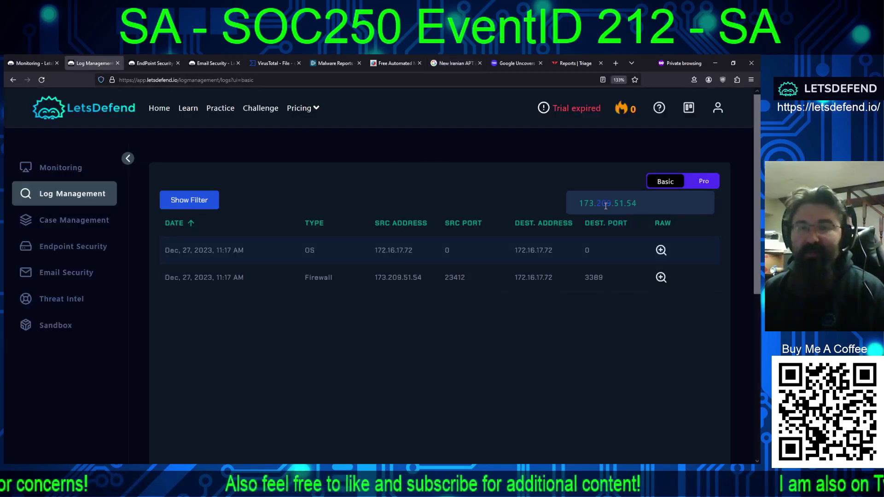
{"action": "key", "text": "ctrl+v"}
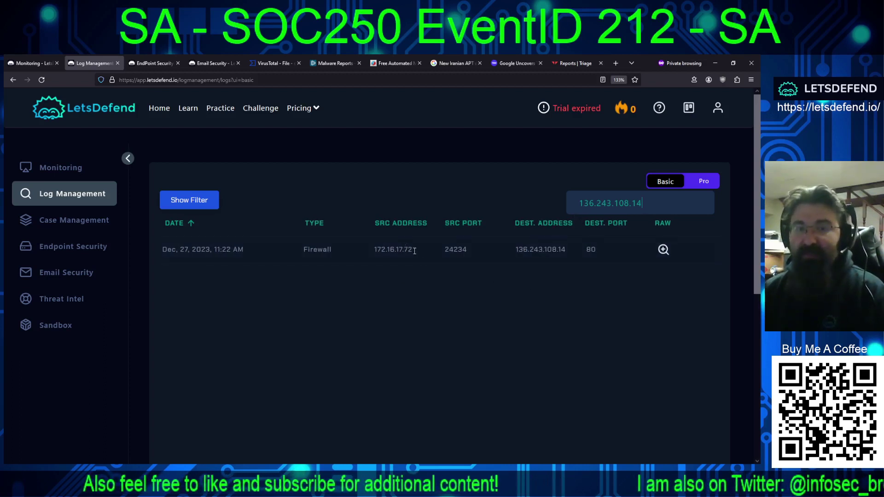
{"action": "left_click", "coordinate": [661, 250]}
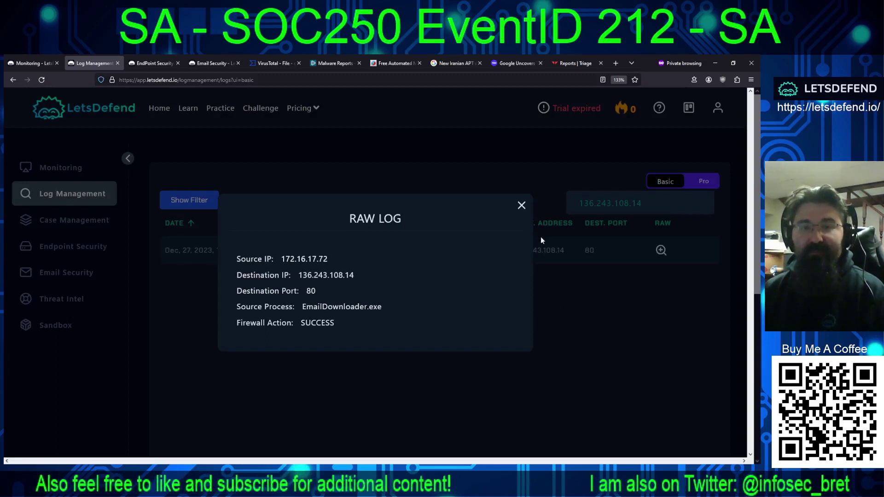
{"action": "left_click", "coordinate": [521, 205]}
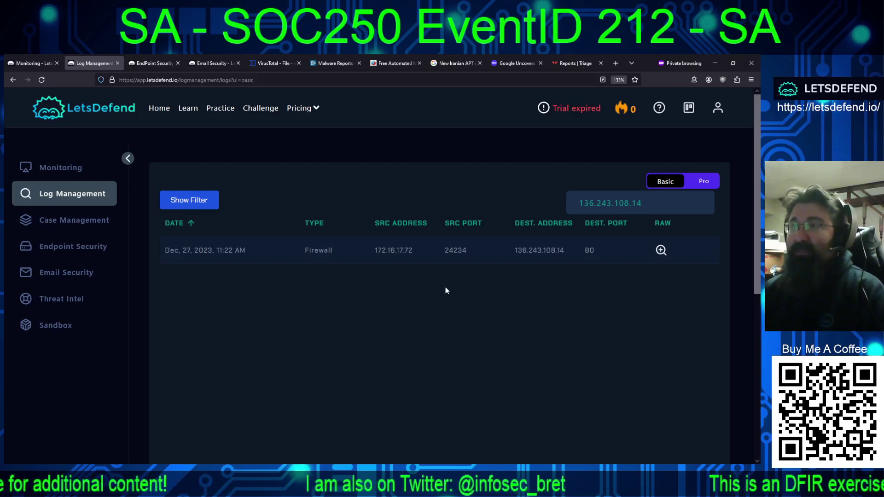
Step: Examine Google's New Iranian APT data extraction tool article from the HYPERSCRAPE indicators back to its introduction on how the tool is used
{"action": "left_click", "coordinate": [452, 59]}
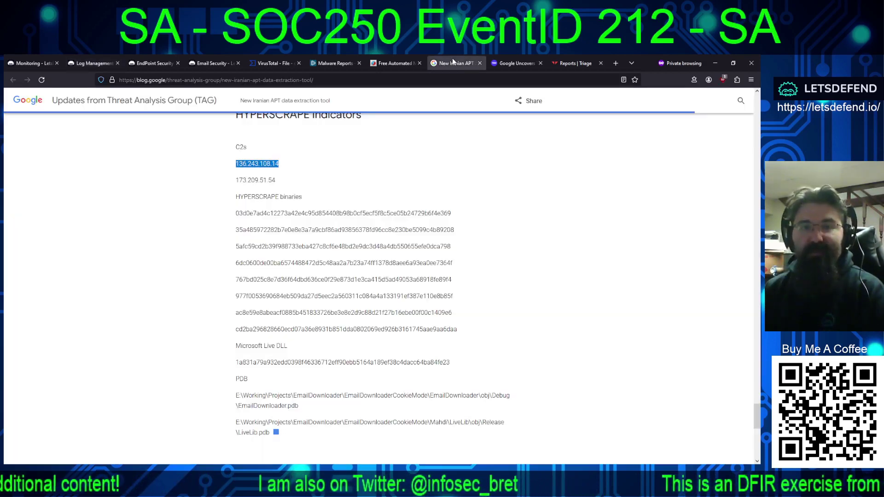
{"action": "scroll", "coordinate": [557, 266], "scroll_direction": "up", "scroll_amount": 3}
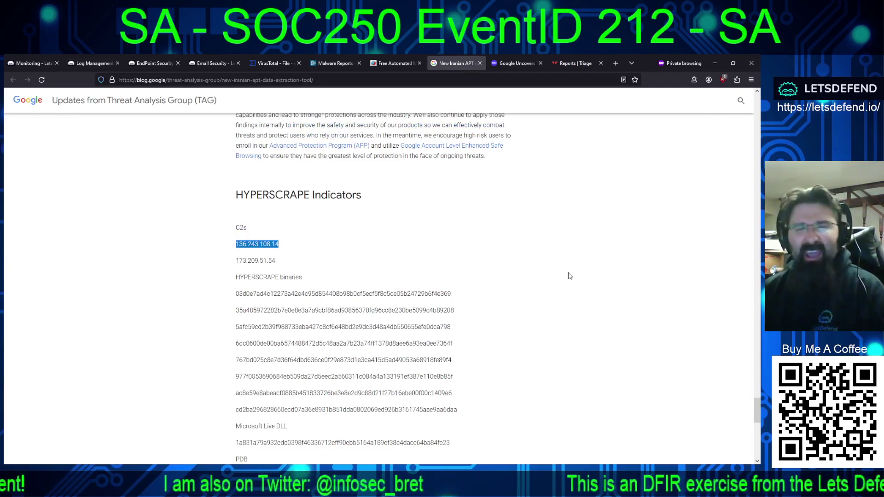
{"action": "scroll", "coordinate": [559, 277], "scroll_direction": "up", "scroll_amount": 9}
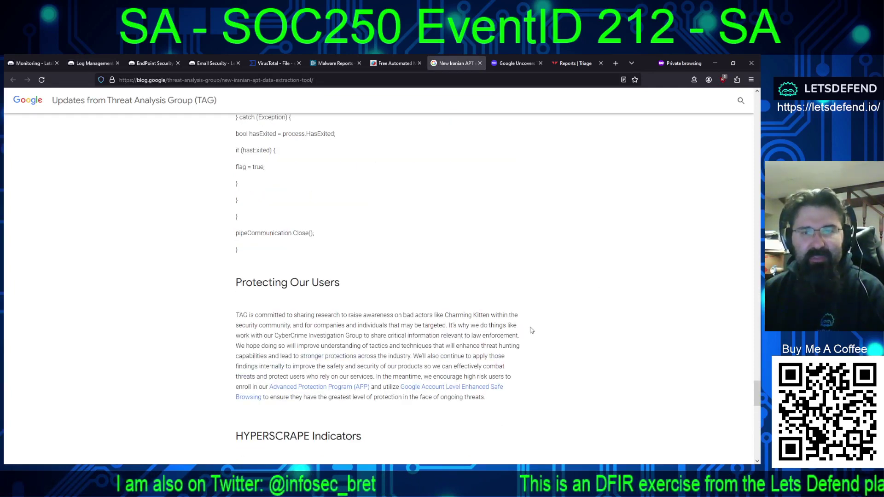
{"action": "scroll", "coordinate": [533, 324], "scroll_direction": "up", "scroll_amount": 10}
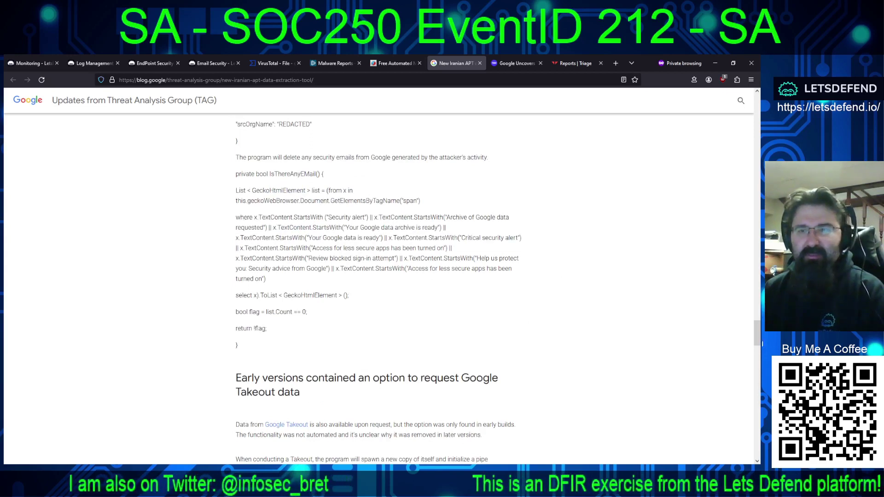
{"action": "left_click_drag", "start_coordinate": [755, 350], "coordinate": [758, 197]}
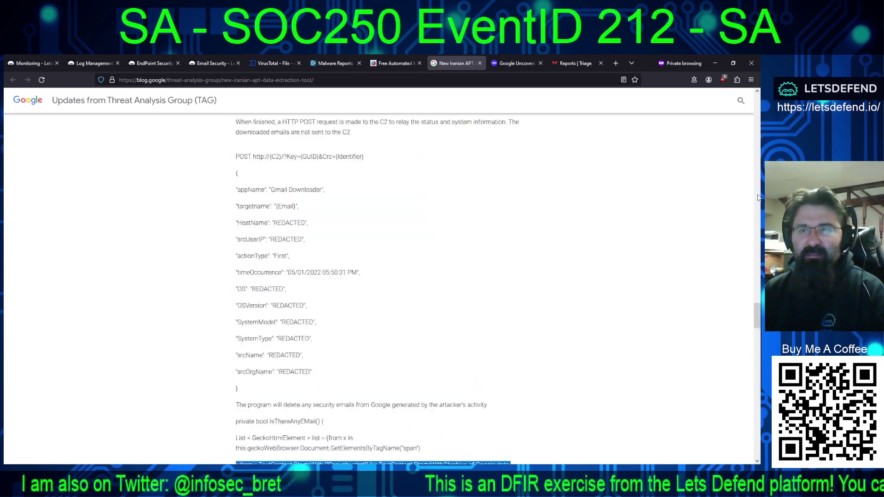
{"action": "scroll", "coordinate": [758, 197], "scroll_direction": "up", "scroll_amount": 10}
{"action": "scroll", "coordinate": [757, 138], "scroll_direction": "up", "scroll_amount": 15}
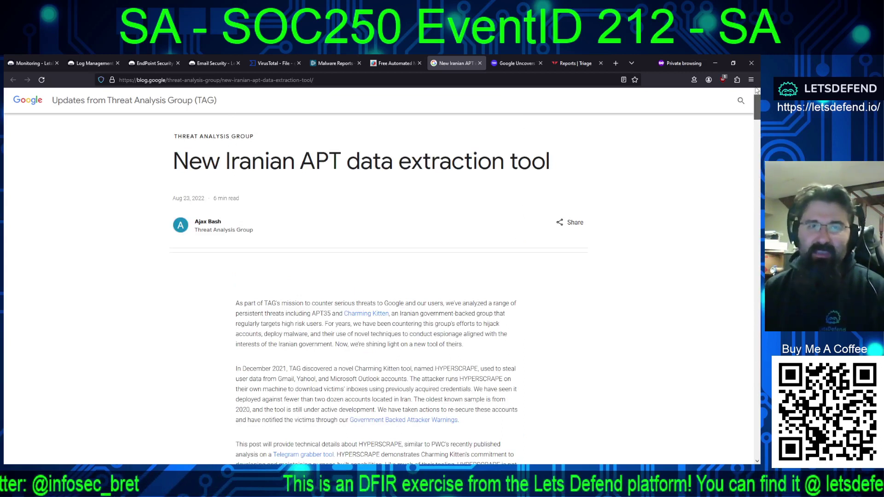
{"action": "scroll", "coordinate": [741, 122], "scroll_direction": "down", "scroll_amount": 3}
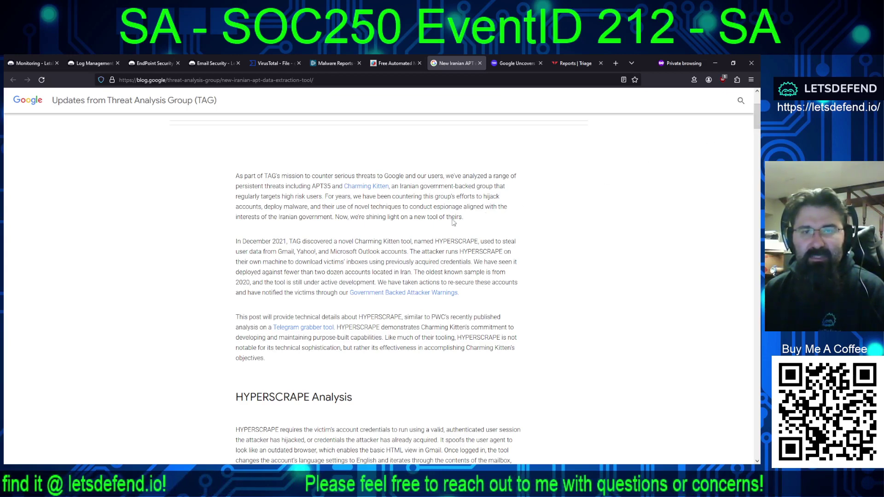
Step: Open PwC's Telegram grabber tool analysis linked from Google's HYPERSCRAPE article and allow only necessary cookies
{"action": "middle_click", "coordinate": [301, 330]}
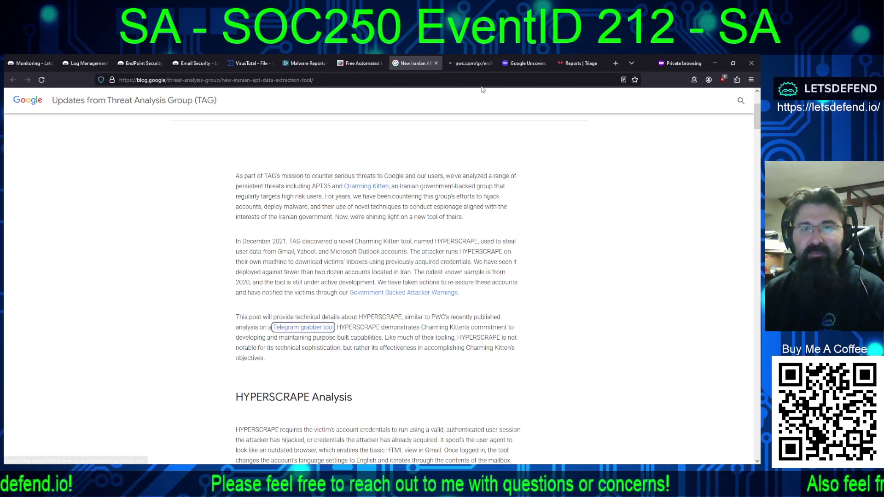
{"action": "left_click", "coordinate": [479, 63]}
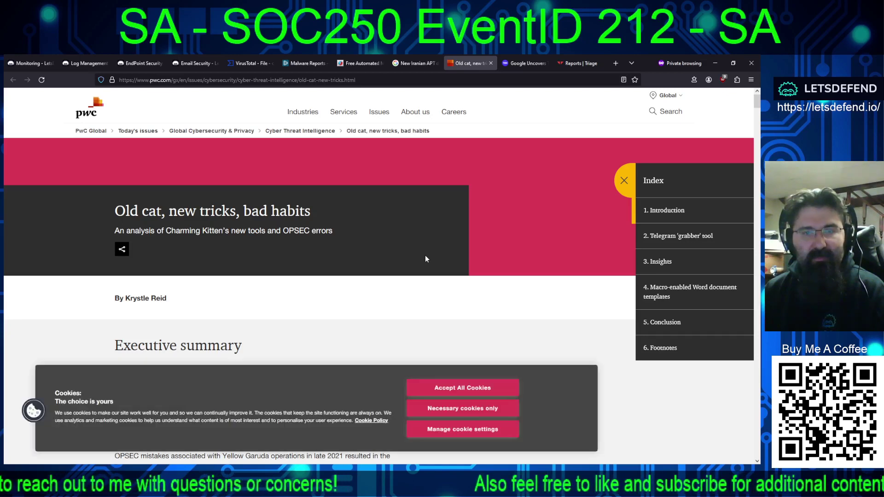
{"action": "scroll", "coordinate": [426, 256], "scroll_direction": "down", "scroll_amount": 1}
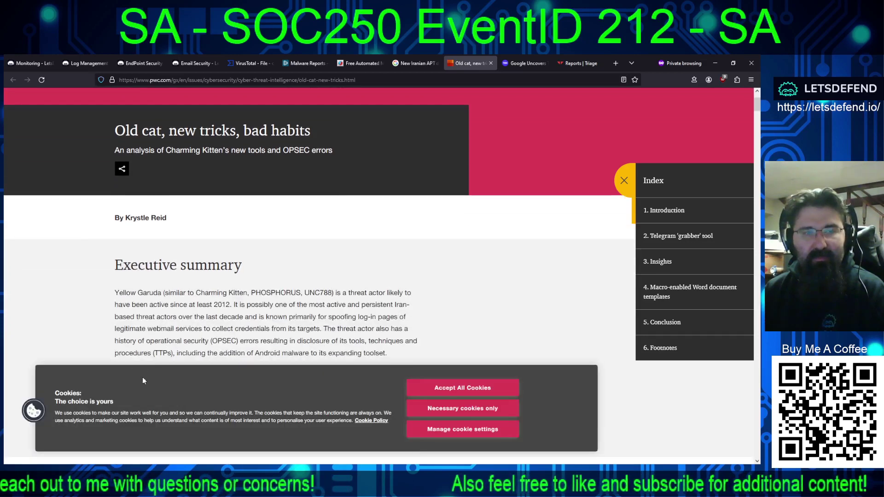
{"action": "left_click", "coordinate": [446, 408]}
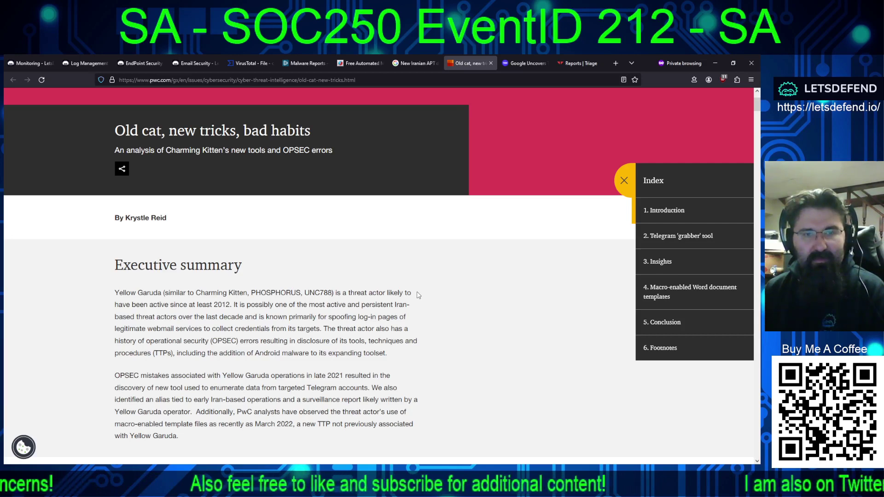
Step: Read the executive summary and Telegram 'grabber' tool section of PwC's article, including the victim-language details and the open directory listing
{"action": "scroll", "coordinate": [418, 295], "scroll_direction": "down", "scroll_amount": 4}
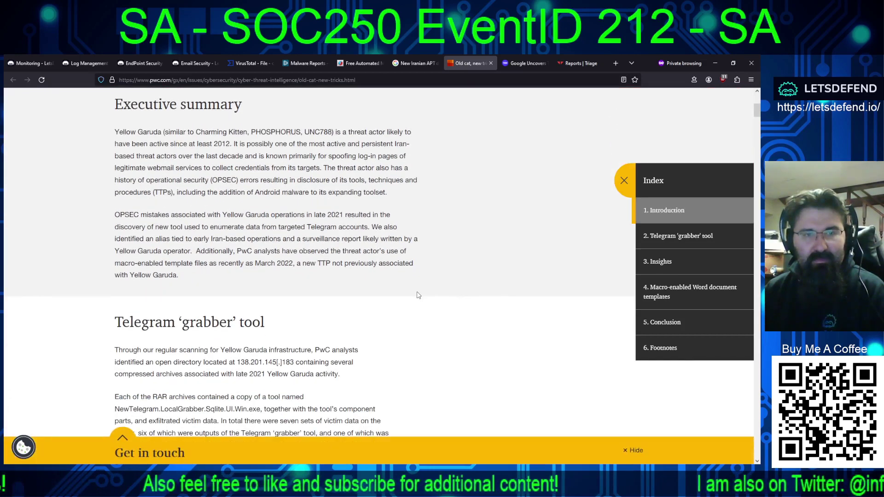
{"action": "scroll", "coordinate": [418, 295], "scroll_direction": "down", "scroll_amount": 1}
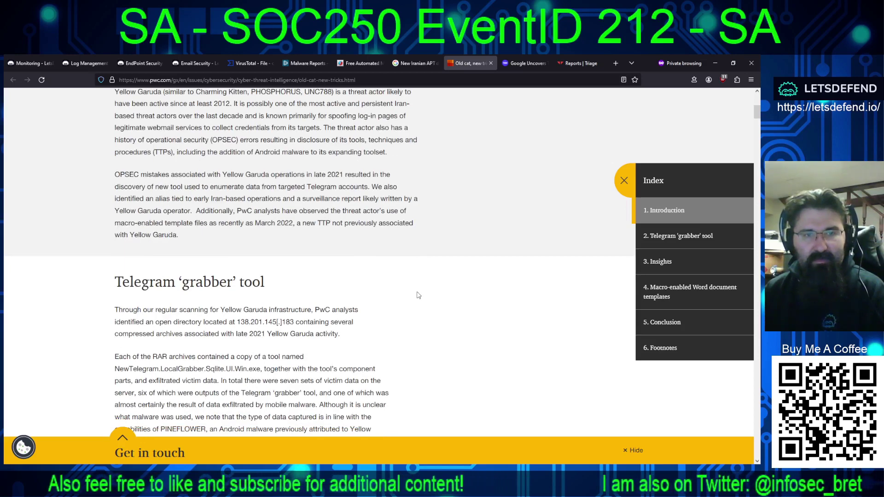
{"action": "scroll", "coordinate": [419, 295], "scroll_direction": "down", "scroll_amount": 2}
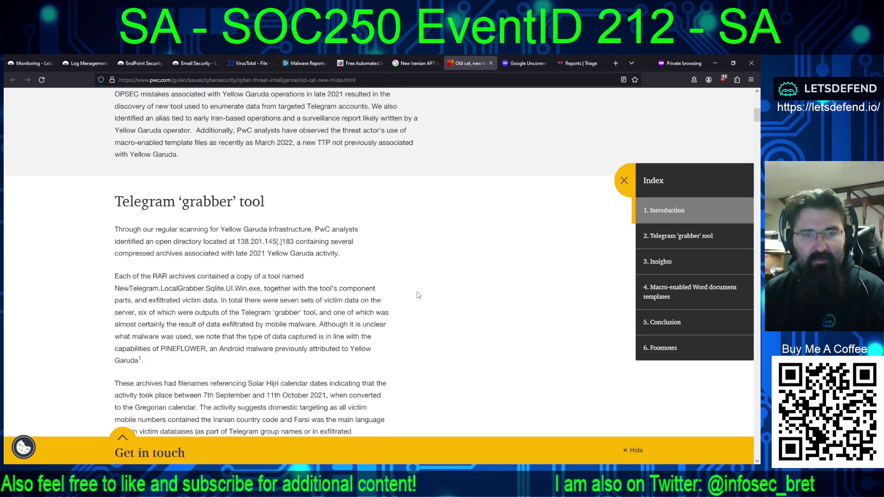
{"action": "scroll", "coordinate": [418, 295], "scroll_direction": "down", "scroll_amount": 3}
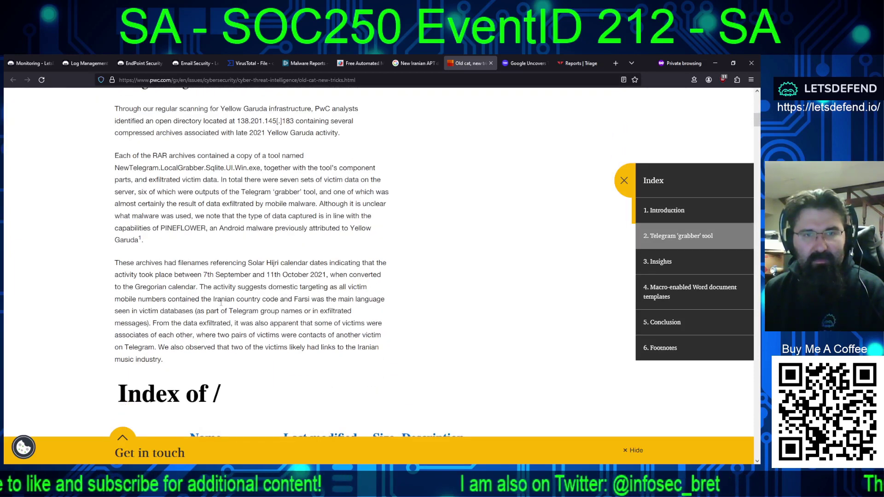
{"action": "left_click_drag", "start_coordinate": [211, 298], "coordinate": [192, 311]}
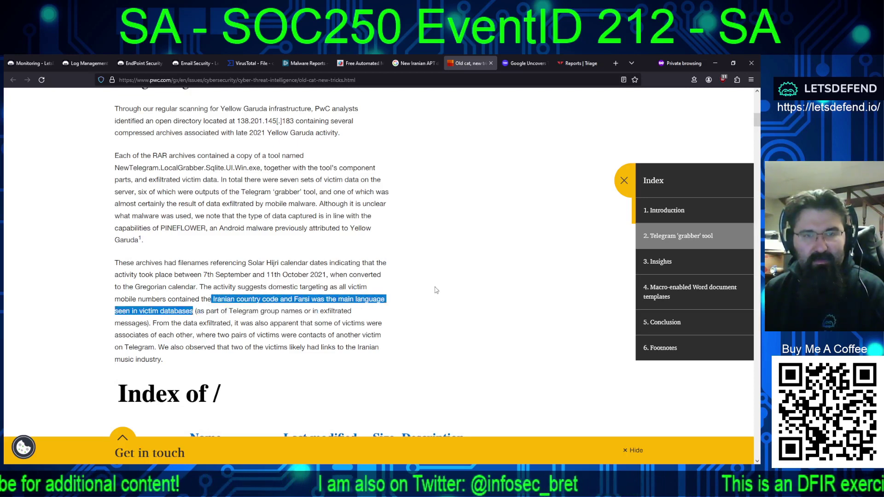
{"action": "scroll", "coordinate": [433, 291], "scroll_direction": "down", "scroll_amount": 3}
{"action": "scroll", "coordinate": [448, 295], "scroll_direction": "down", "scroll_amount": 3}
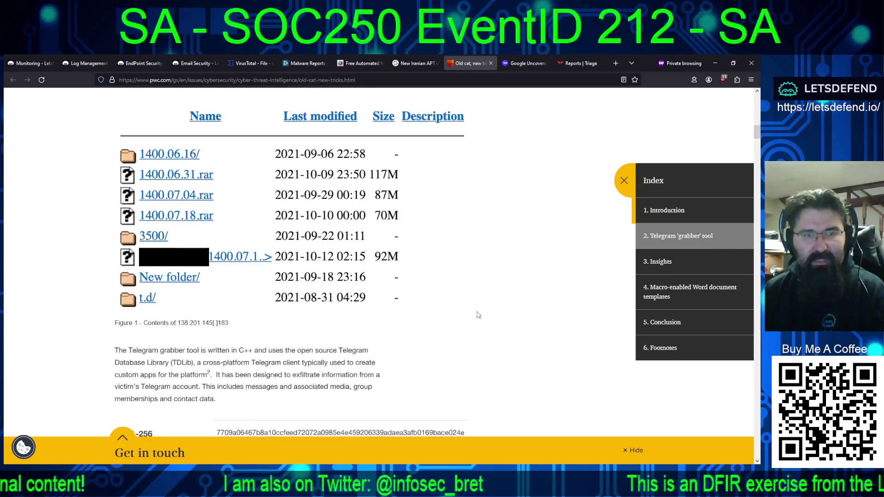
{"action": "scroll", "coordinate": [479, 317], "scroll_direction": "down", "scroll_amount": 3}
{"action": "scroll", "coordinate": [456, 317], "scroll_direction": "up", "scroll_amount": 10}
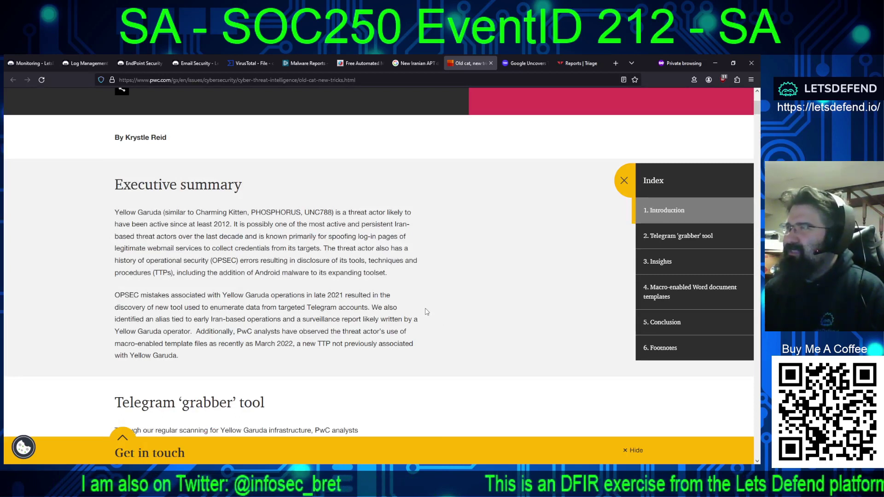
Step: Search the web for Charming Kitten from the executive summary and read the group's description in the results
{"action": "mouse_move", "coordinate": [195, 212]}
{"action": "left_mouse_down"}
{"action": "mouse_move", "coordinate": [251, 212]}
{"action": "mouse_move", "coordinate": [197, 210]}
{"action": "left_mouse_up"}
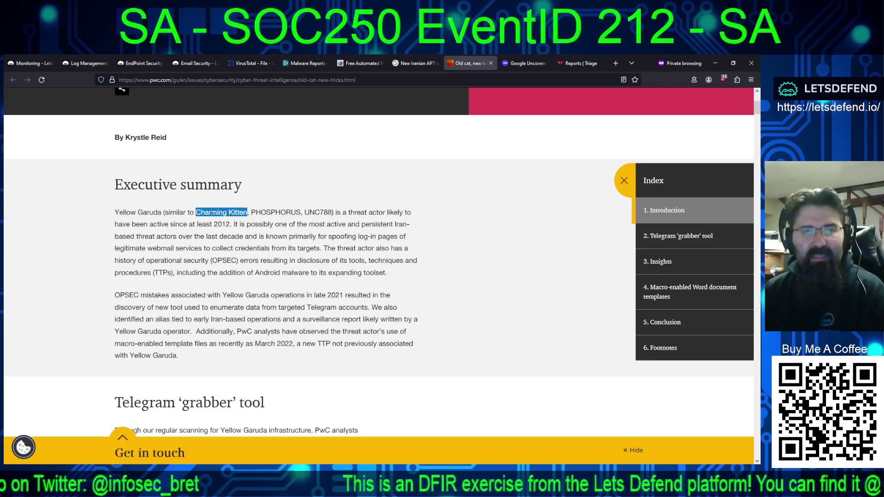
{"action": "right_click", "coordinate": [213, 213]}
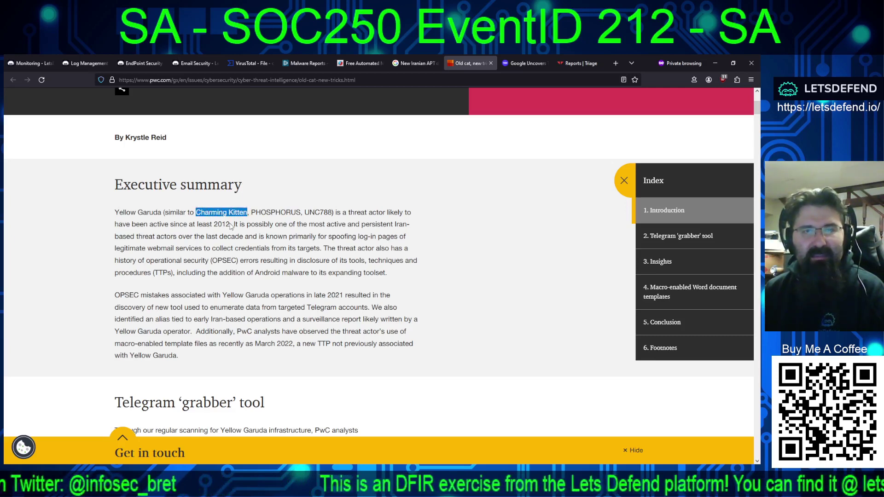
{"action": "left_click", "coordinate": [251, 272]}
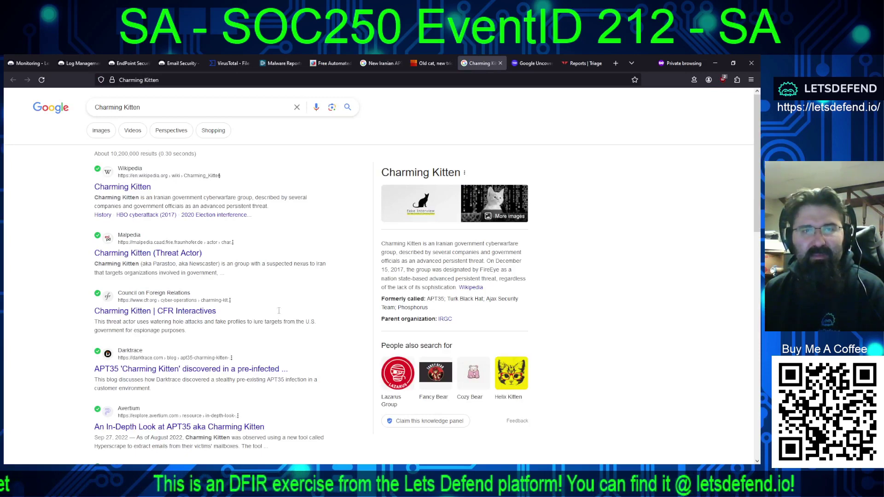
{"action": "left_click_drag", "start_coordinate": [155, 198], "coordinate": [251, 198]}
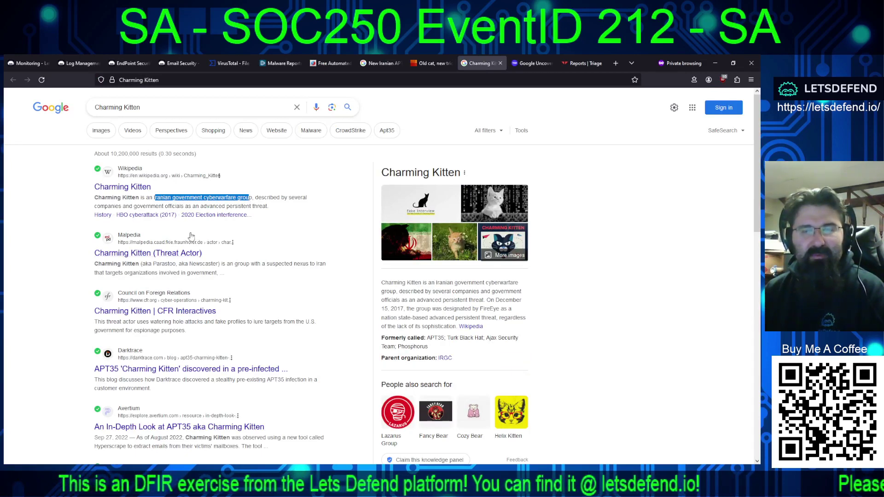
Step: Copy the open directory's address 138.201.145[.]18 from the Telegram 'grabber' tool section of PwC's article
{"action": "left_click", "coordinate": [413, 66]}
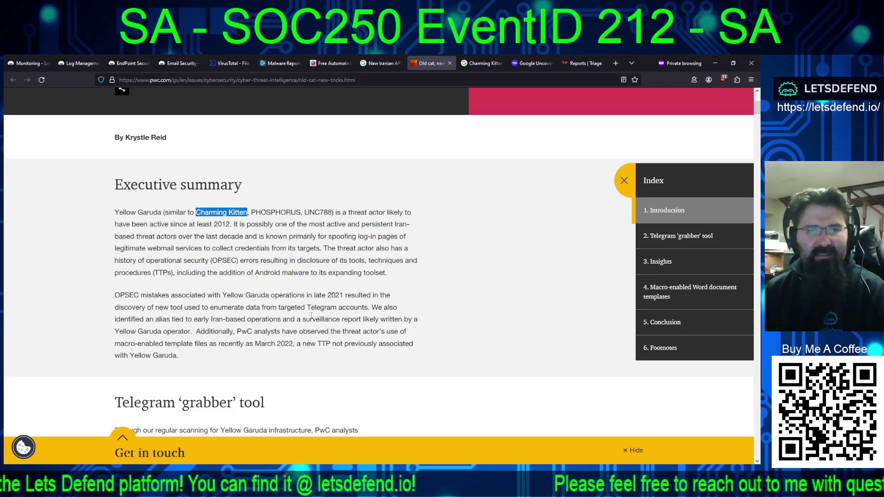
{"action": "scroll", "coordinate": [309, 319], "scroll_direction": "down", "scroll_amount": 3}
{"action": "scroll", "coordinate": [300, 331], "scroll_direction": "down", "scroll_amount": 2}
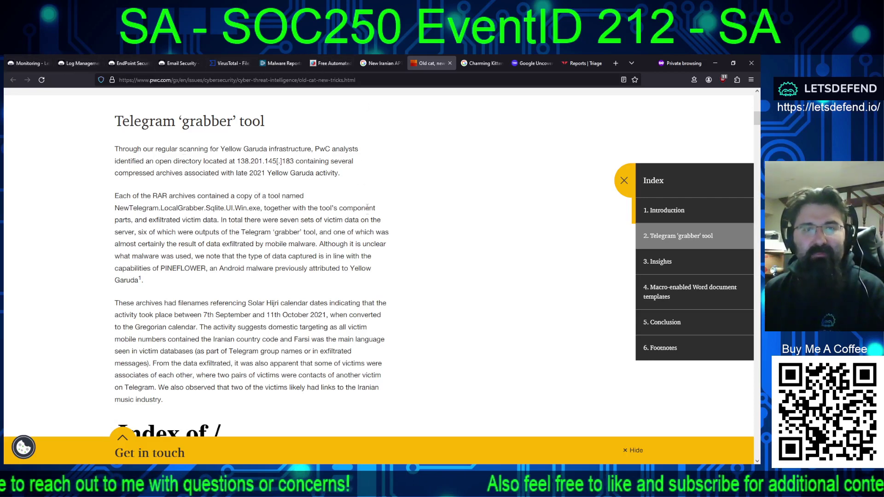
{"action": "scroll", "coordinate": [368, 220], "scroll_direction": "up", "scroll_amount": 4}
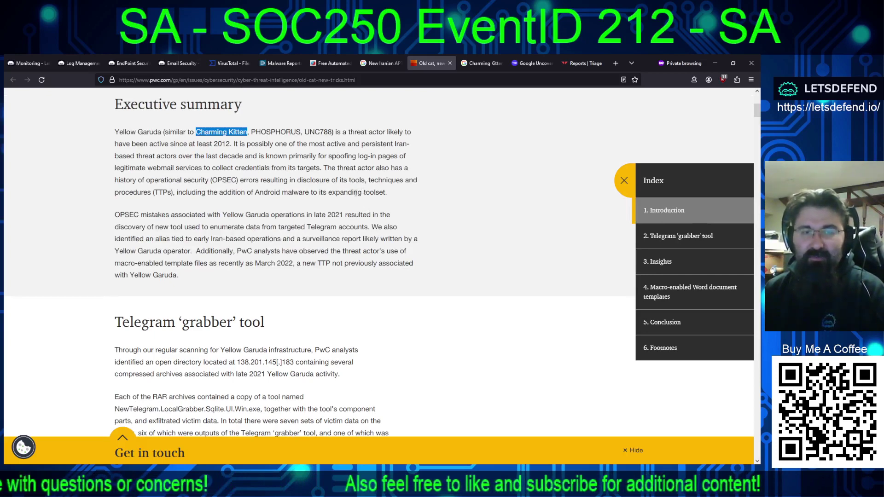
{"action": "left_click_drag", "start_coordinate": [291, 362], "coordinate": [237, 362]}
{"action": "key", "text": "ctrl+c"}
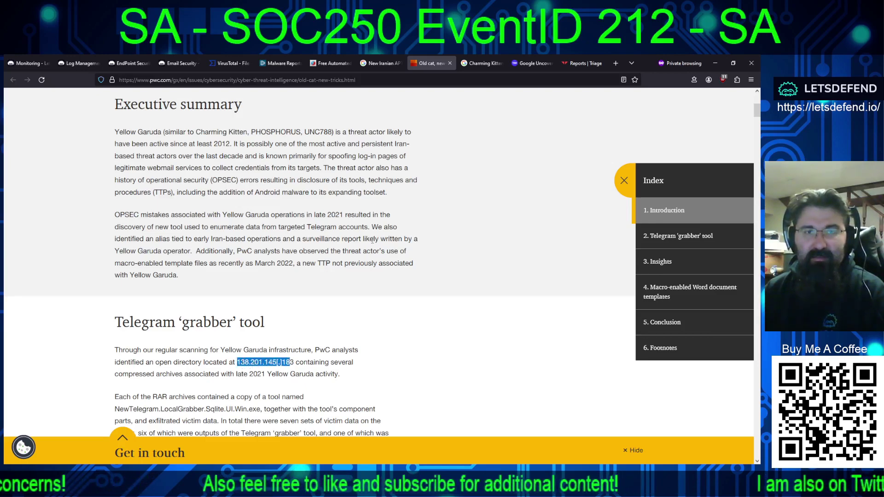
Step: Examine the rest of PwC's article for further indicators, covering the Insights and macro-enabled Word document template sections
{"action": "scroll", "coordinate": [378, 250], "scroll_direction": "down", "scroll_amount": 7}
{"action": "scroll", "coordinate": [377, 249], "scroll_direction": "down", "scroll_amount": 20}
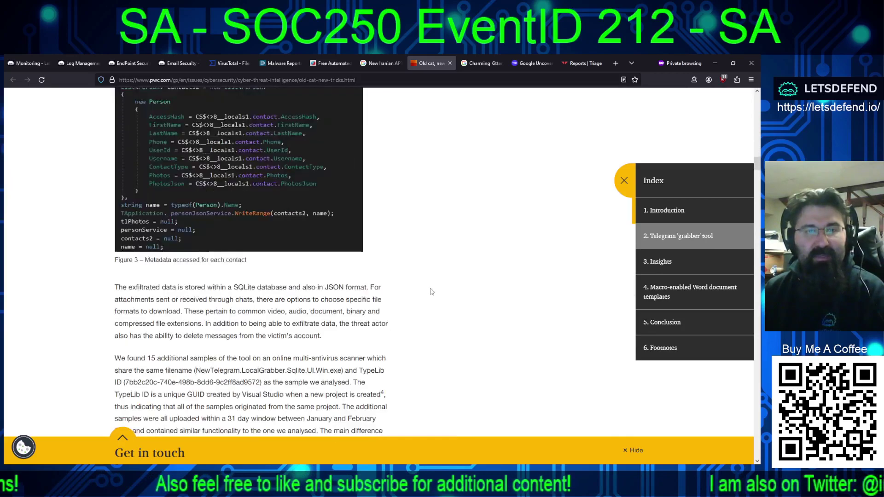
{"action": "scroll", "coordinate": [429, 291], "scroll_direction": "down", "scroll_amount": 20}
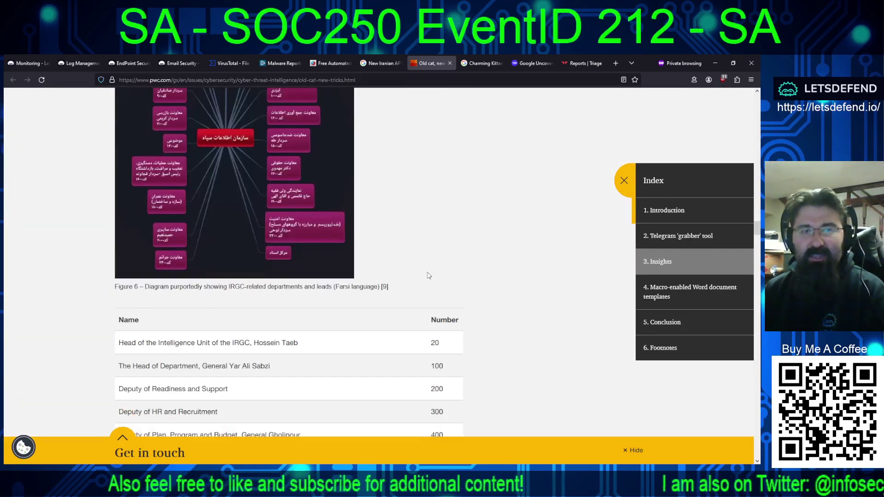
{"action": "scroll", "coordinate": [428, 276], "scroll_direction": "down", "scroll_amount": 15}
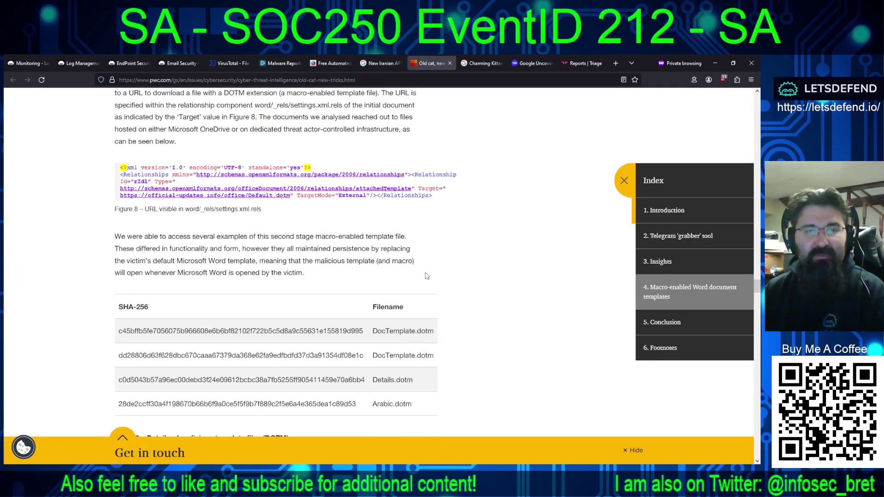
{"action": "scroll", "coordinate": [425, 275], "scroll_direction": "up", "scroll_amount": 5}
{"action": "scroll", "coordinate": [420, 274], "scroll_direction": "down", "scroll_amount": 7}
{"action": "scroll", "coordinate": [421, 274], "scroll_direction": "up", "scroll_amount": 5}
{"action": "scroll", "coordinate": [420, 274], "scroll_direction": "up", "scroll_amount": 20}
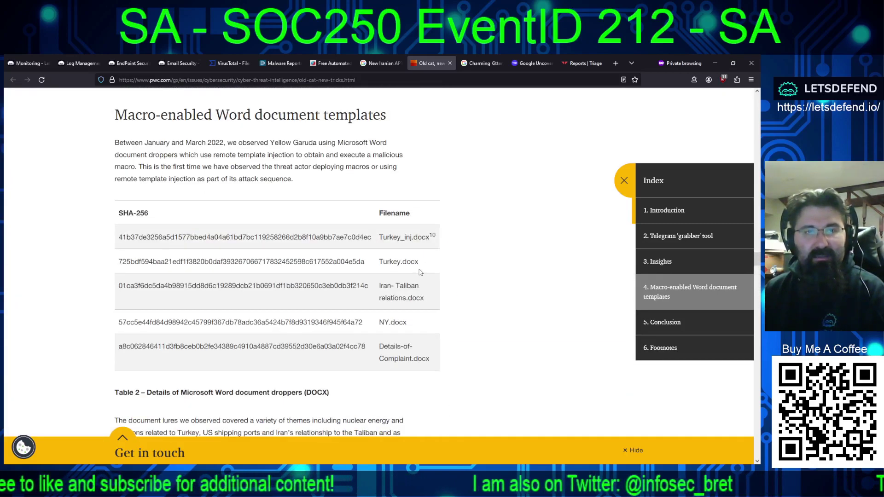
{"action": "scroll", "coordinate": [420, 273], "scroll_direction": "up", "scroll_amount": 4}
{"action": "scroll", "coordinate": [442, 293], "scroll_direction": "down", "scroll_amount": 5}
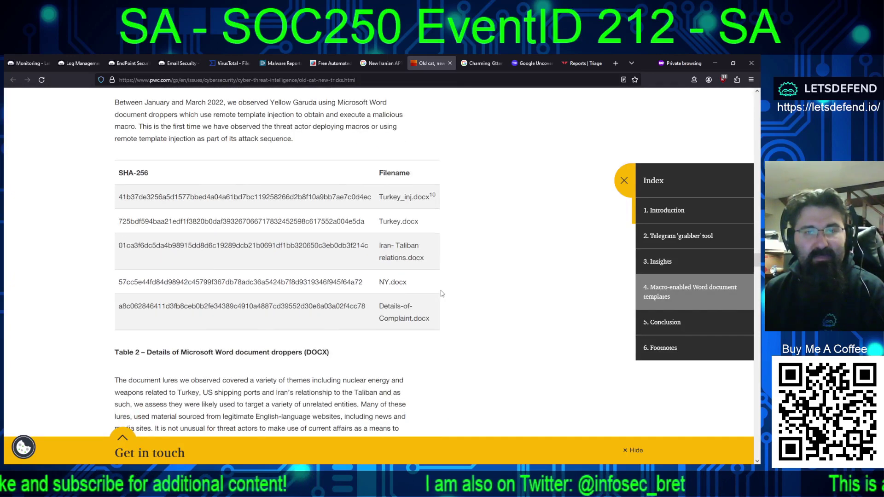
{"action": "scroll", "coordinate": [438, 290], "scroll_direction": "up", "scroll_amount": 10}
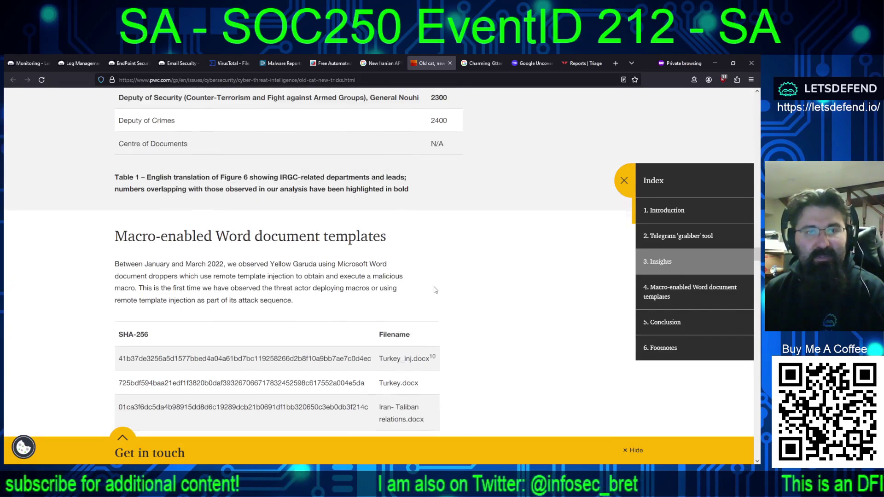
{"action": "scroll", "coordinate": [433, 290], "scroll_direction": "up", "scroll_amount": 12}
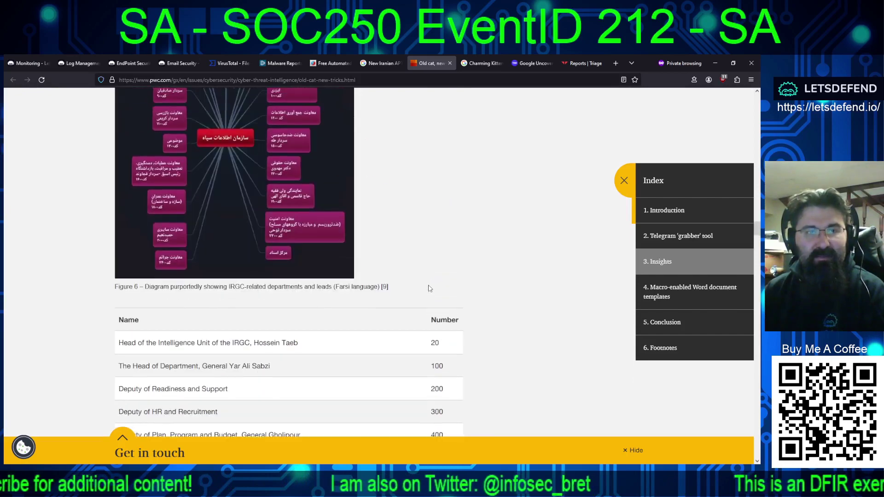
{"action": "scroll", "coordinate": [427, 288], "scroll_direction": "up", "scroll_amount": 5}
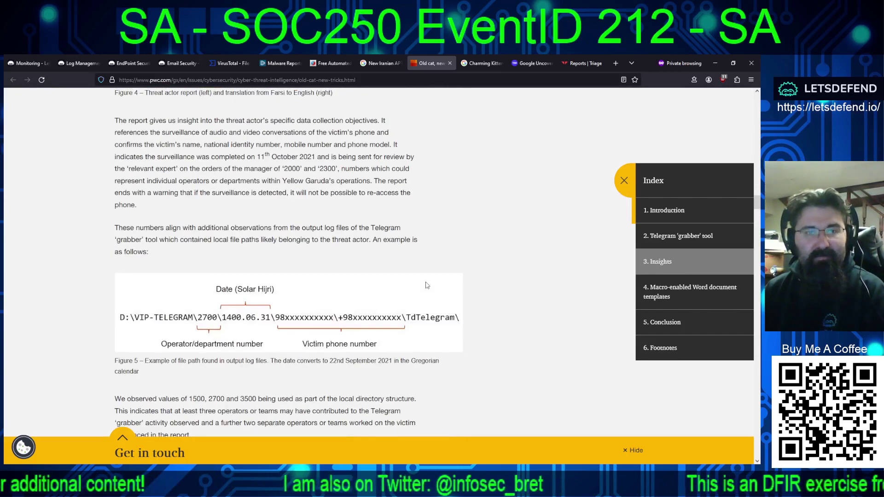
{"action": "scroll", "coordinate": [426, 282], "scroll_direction": "up", "scroll_amount": 10}
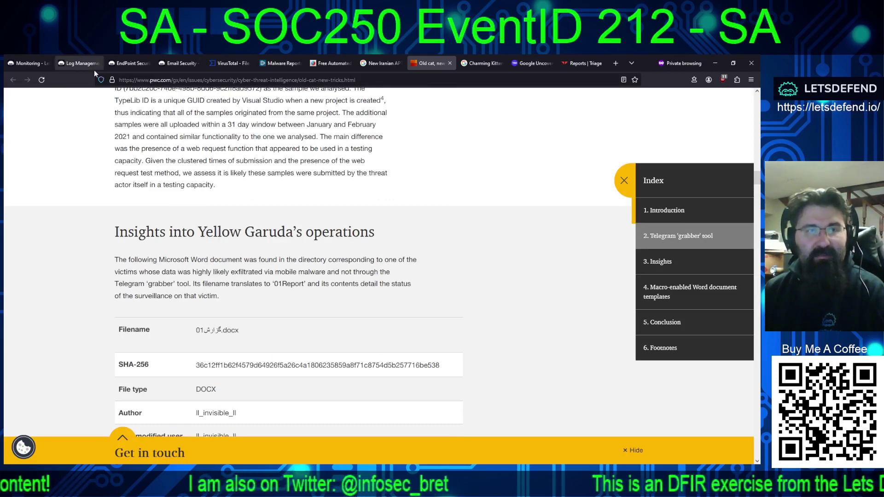
Step: Search the LetsDefend logs for the copied address, correcting its defanged form to 138.201.145.18
{"action": "left_click", "coordinate": [83, 64]}
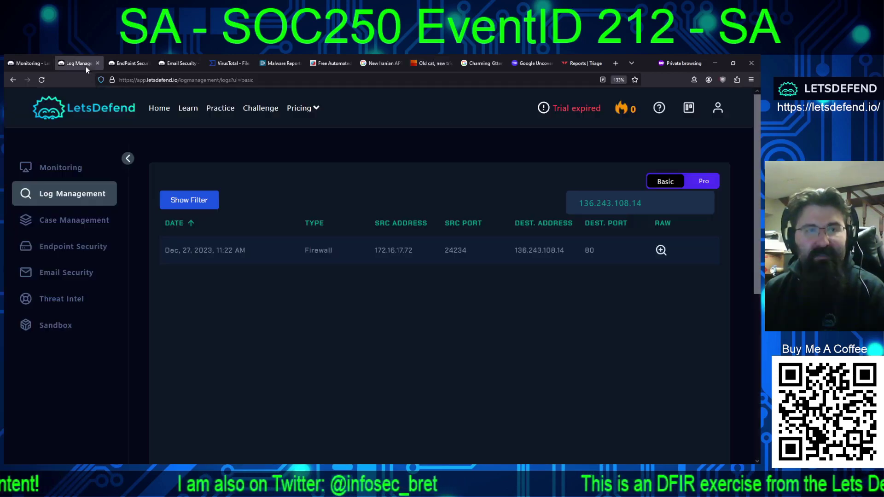
{"action": "left_click", "coordinate": [647, 202]}
{"action": "key", "text": "ctrl+a"}
{"action": "key", "text": "ctrl+v"}
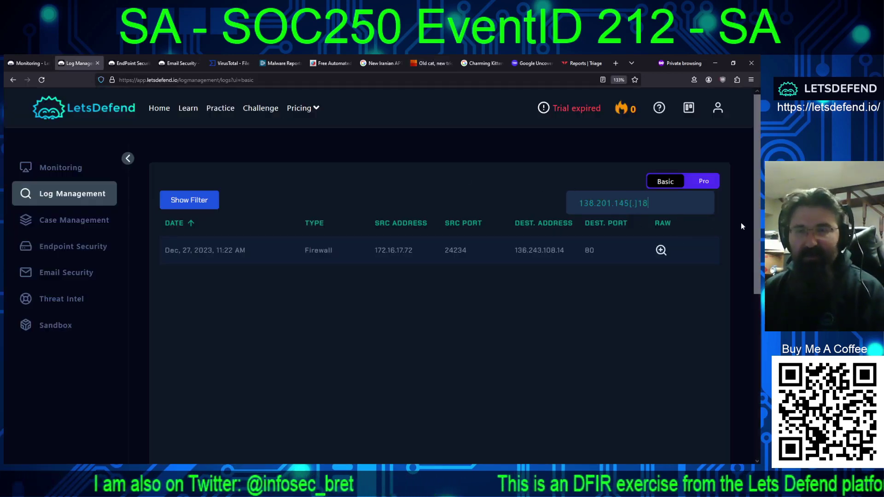
{"action": "key", "text": "Return"}
{"action": "key", "text": "Left"}
{"action": "key", "text": "Left"}
{"action": "key", "text": "BackSpace"}
{"action": "key", "text": "BackSpace"}
{"action": "key", "text": "BackSpace"}
{"action": "type", "text": "."}
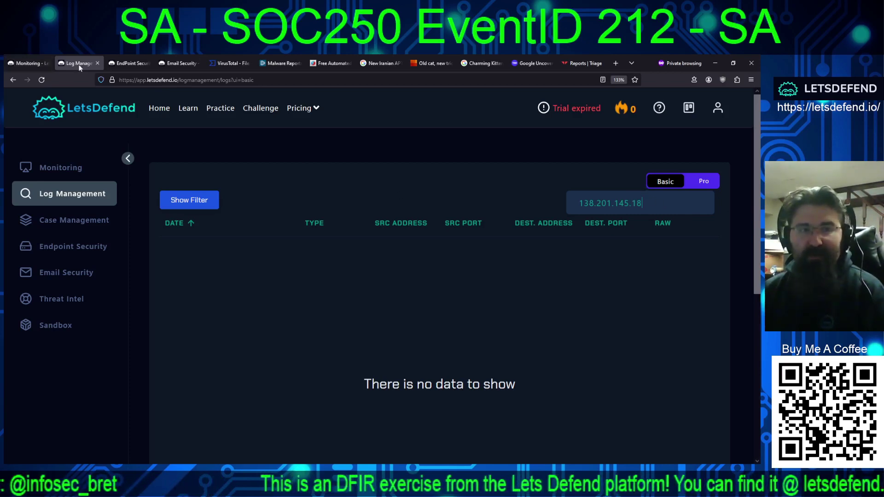
Step: Search the logs for host address 172.16.17.72 and compare the entries with the endpoint's events and the SOC250 alert details
{"action": "left_click", "coordinate": [121, 64]}
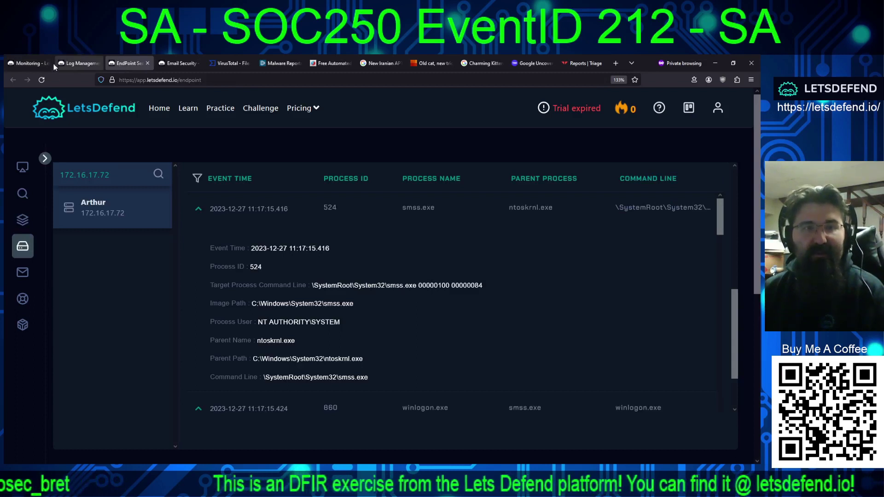
{"action": "left_click", "coordinate": [24, 64]}
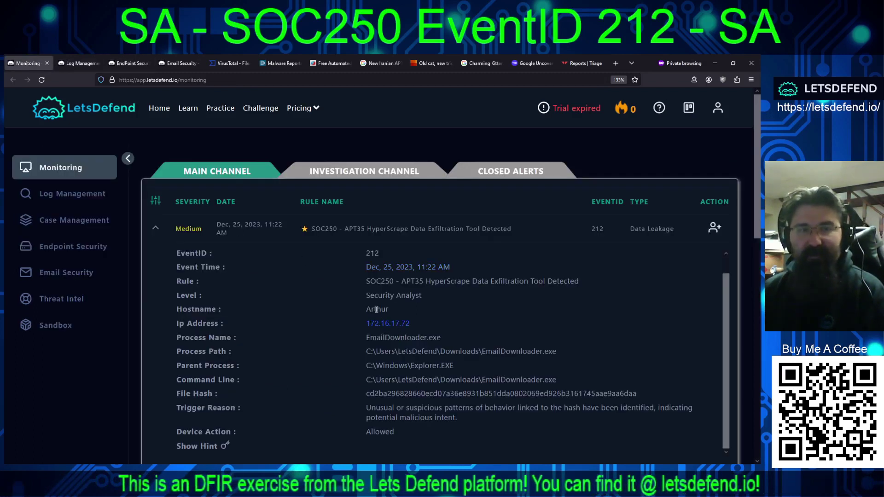
{"action": "left_click", "coordinate": [81, 65]}
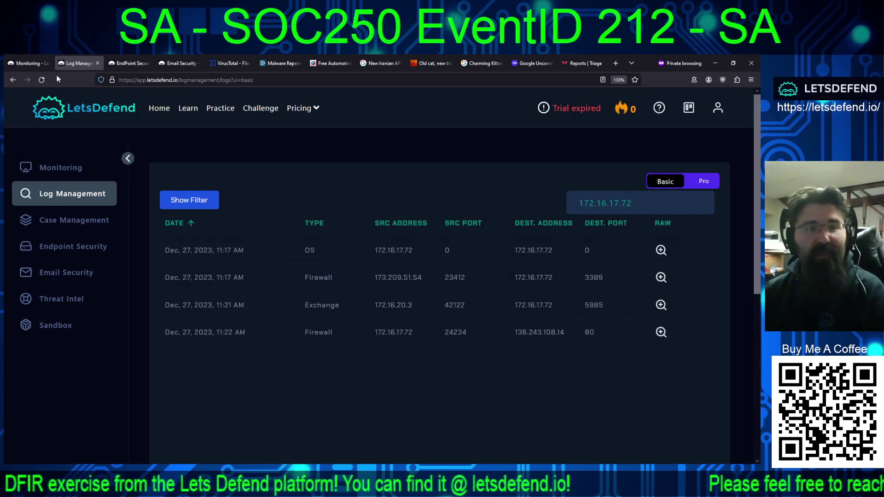
{"action": "left_click", "coordinate": [25, 63]}
{"action": "scroll", "coordinate": [344, 272], "scroll_direction": "down", "scroll_amount": 1}
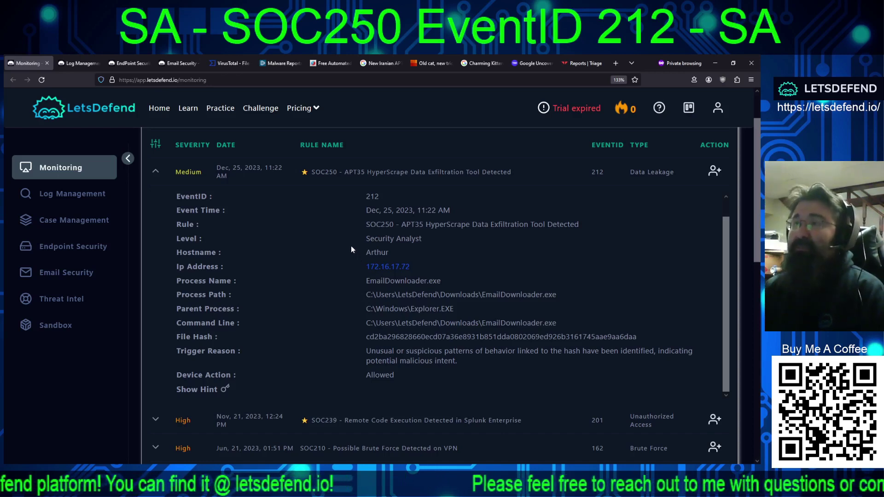
Step: Examine the Email Security message list for mail related to the SOC250 alert, covering senders, recipients, subjects and dates
{"action": "left_click", "coordinate": [174, 65]}
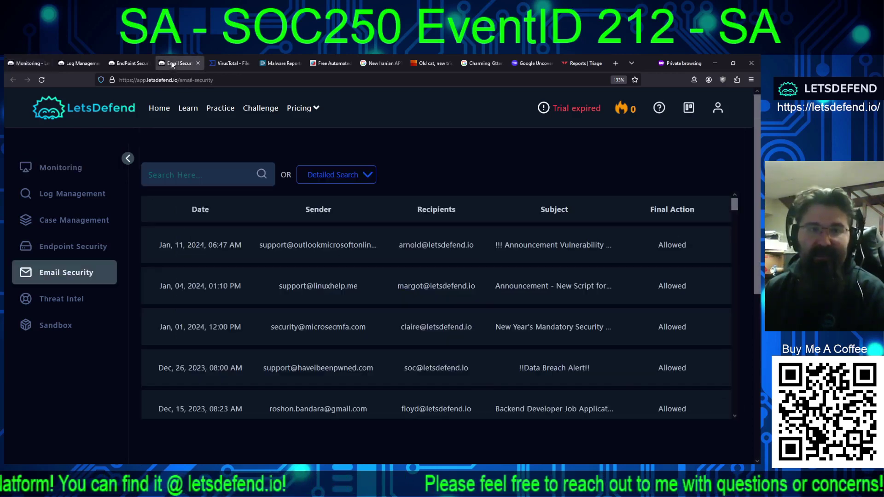
{"action": "scroll", "coordinate": [346, 202], "scroll_direction": "down", "scroll_amount": 3}
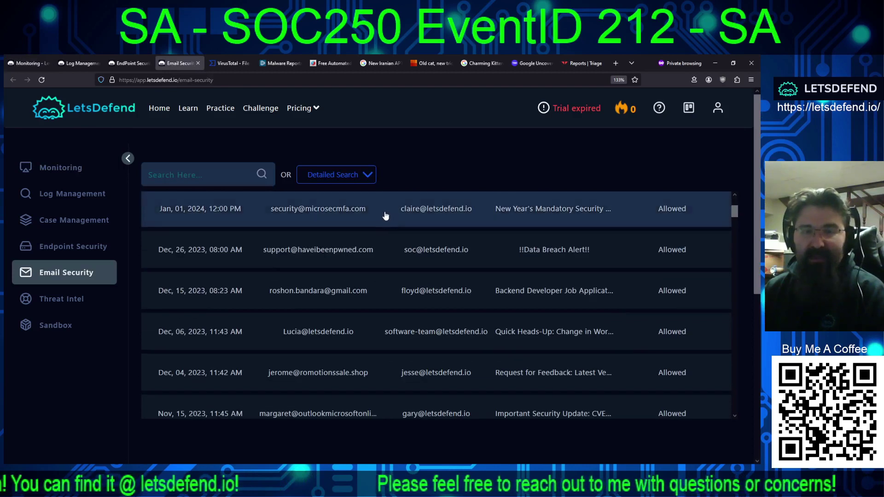
{"action": "scroll", "coordinate": [383, 214], "scroll_direction": "down", "scroll_amount": 6}
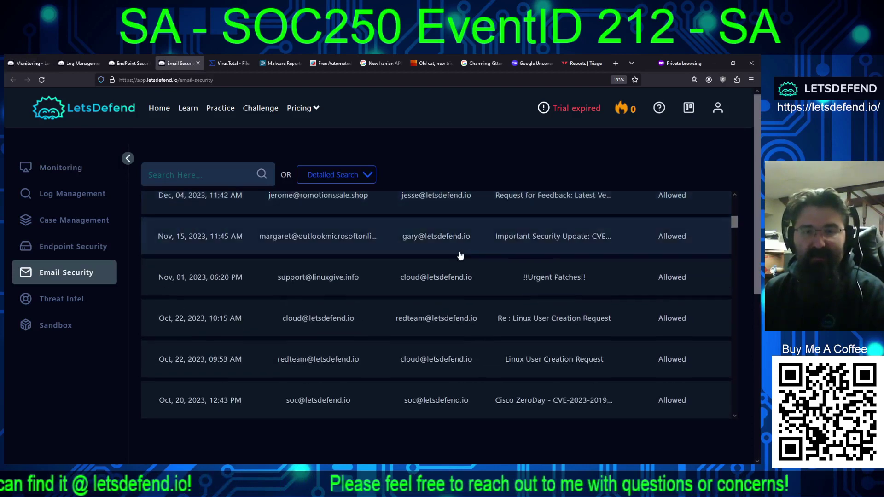
{"action": "scroll", "coordinate": [460, 249], "scroll_direction": "down", "scroll_amount": 5}
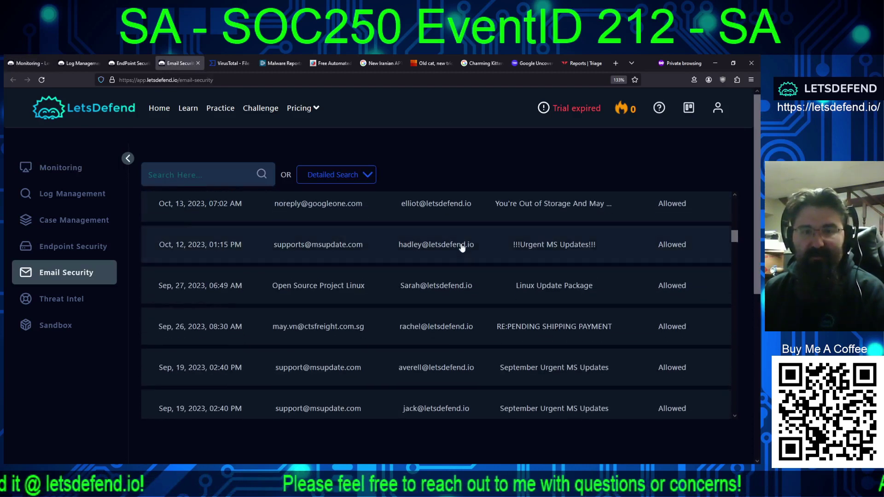
{"action": "scroll", "coordinate": [465, 255], "scroll_direction": "down", "scroll_amount": 3}
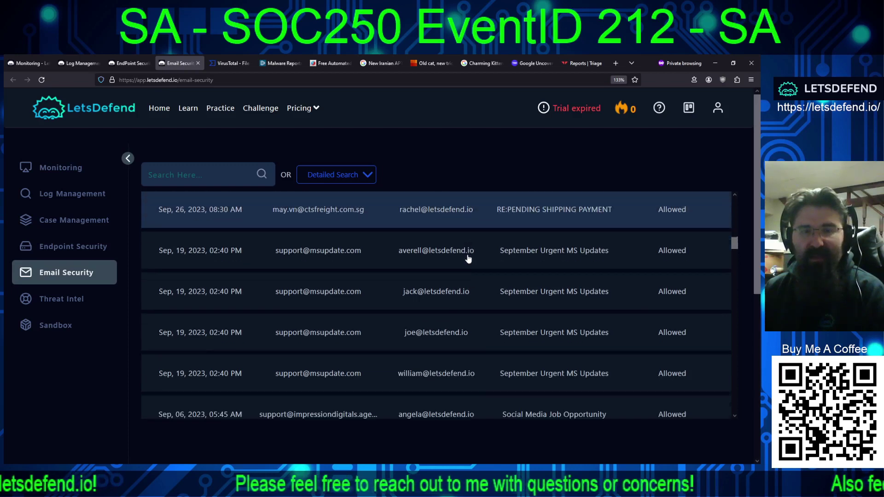
{"action": "scroll", "coordinate": [466, 259], "scroll_direction": "down", "scroll_amount": 6}
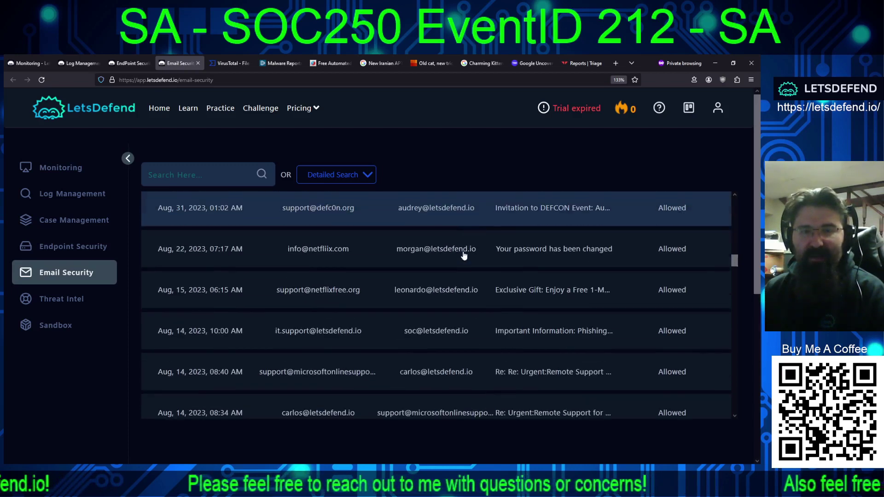
{"action": "scroll", "coordinate": [456, 246], "scroll_direction": "down", "scroll_amount": 6}
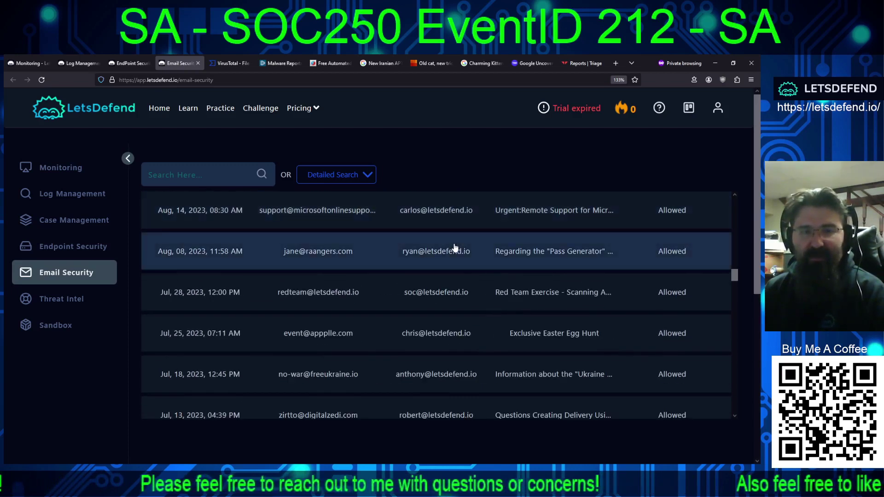
{"action": "scroll", "coordinate": [456, 249], "scroll_direction": "down", "scroll_amount": 6}
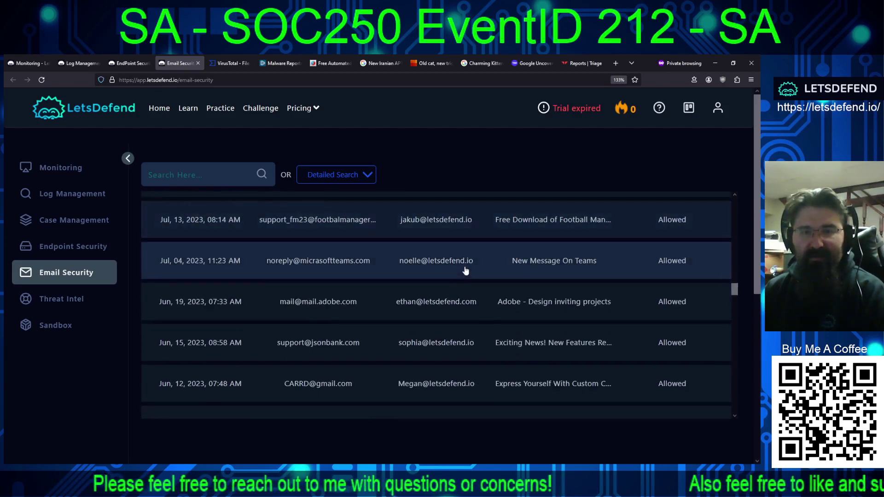
{"action": "scroll", "coordinate": [462, 269], "scroll_direction": "down", "scroll_amount": 7}
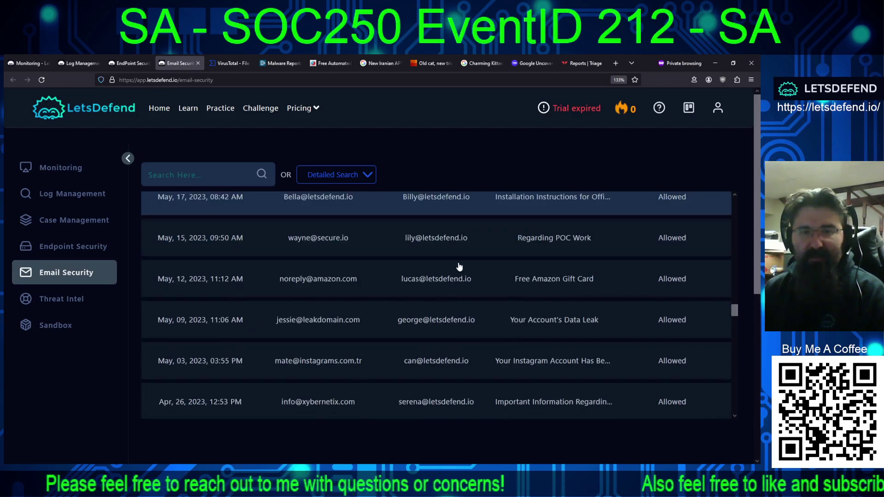
{"action": "scroll", "coordinate": [458, 265], "scroll_direction": "down", "scroll_amount": 3}
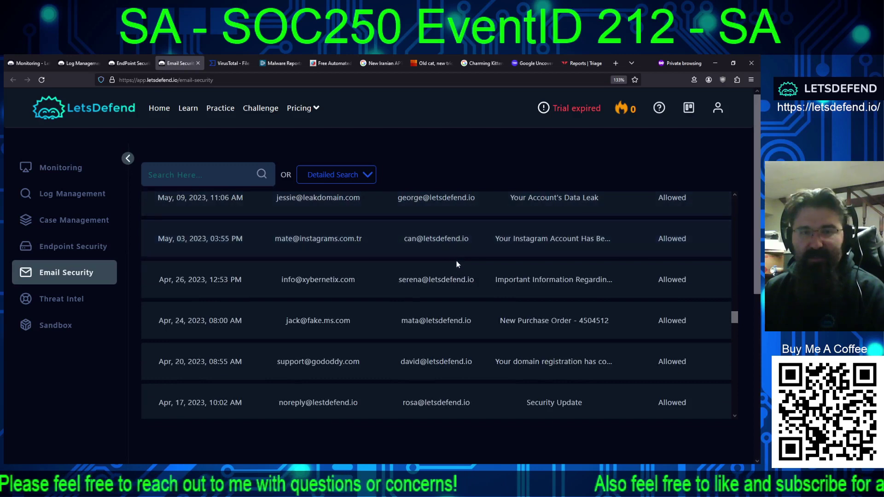
{"action": "scroll", "coordinate": [446, 281], "scroll_direction": "down", "scroll_amount": 4}
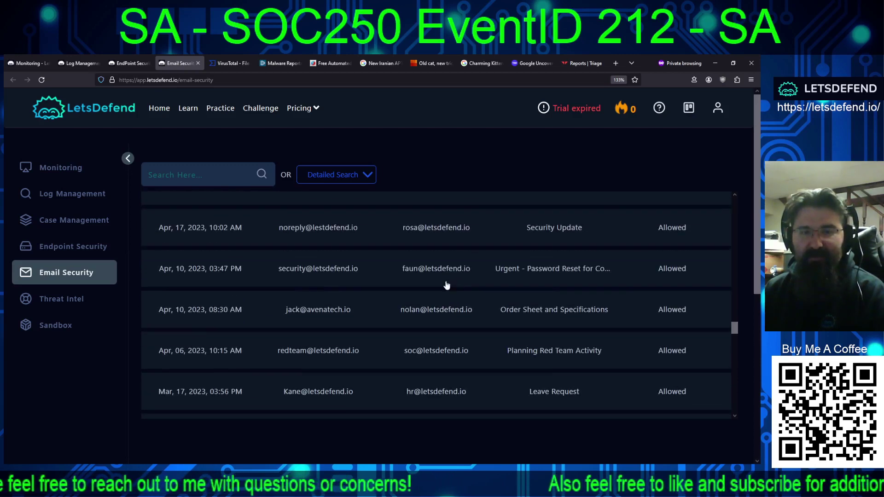
{"action": "scroll", "coordinate": [445, 284], "scroll_direction": "down", "scroll_amount": 4}
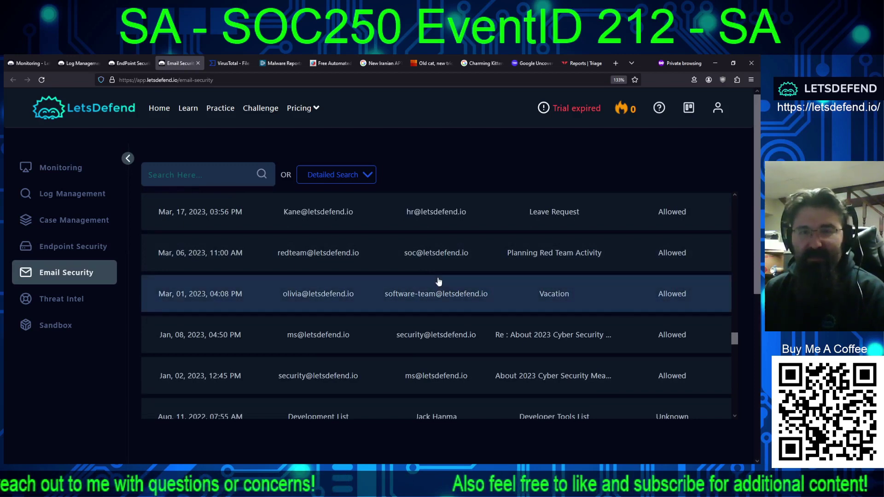
{"action": "scroll", "coordinate": [438, 278], "scroll_direction": "down", "scroll_amount": 3}
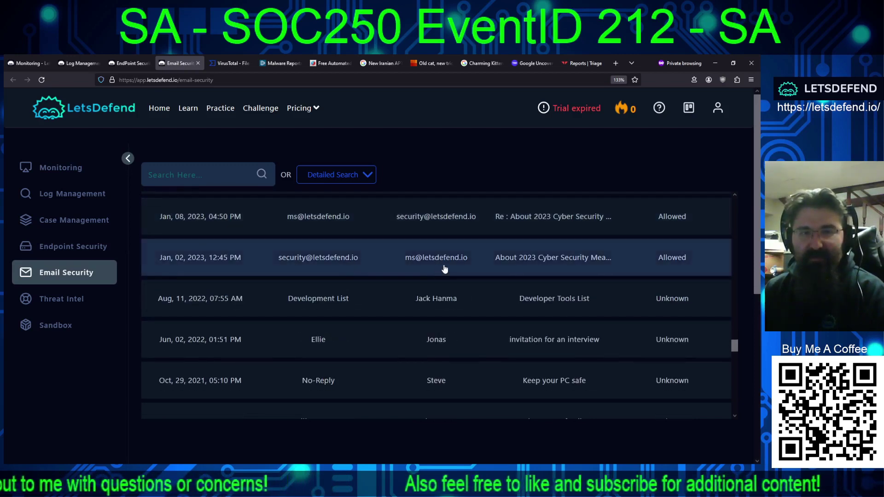
{"action": "scroll", "coordinate": [457, 286], "scroll_direction": "up", "scroll_amount": 4}
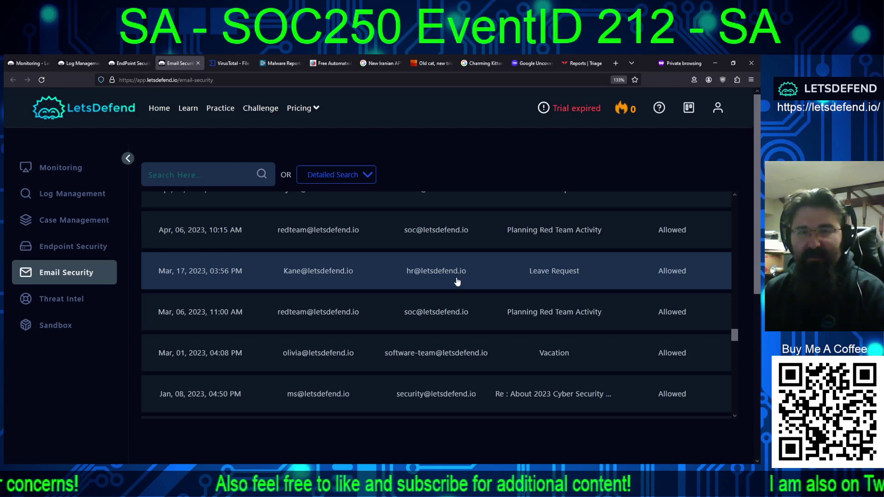
{"action": "scroll", "coordinate": [352, 273], "scroll_direction": "up", "scroll_amount": 10}
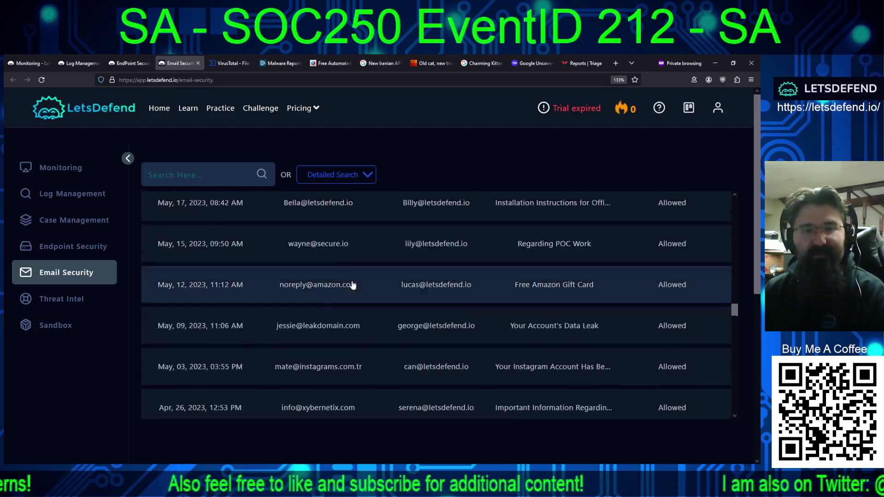
{"action": "scroll", "coordinate": [353, 262], "scroll_direction": "up", "scroll_amount": 3}
{"action": "scroll", "coordinate": [359, 256], "scroll_direction": "up", "scroll_amount": 3}
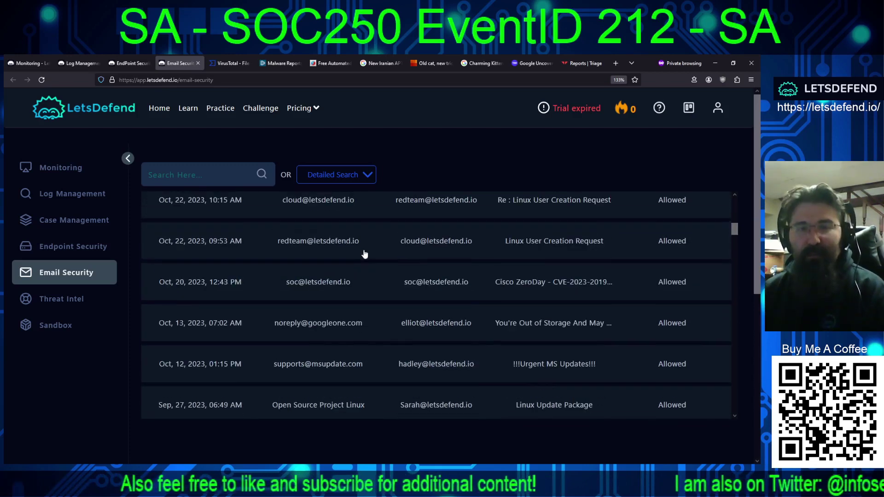
Step: Search the Email Security messages for the hostname given in the SOC250 alert
{"action": "left_click", "coordinate": [187, 183]}
{"action": "type", "text": "ar"}
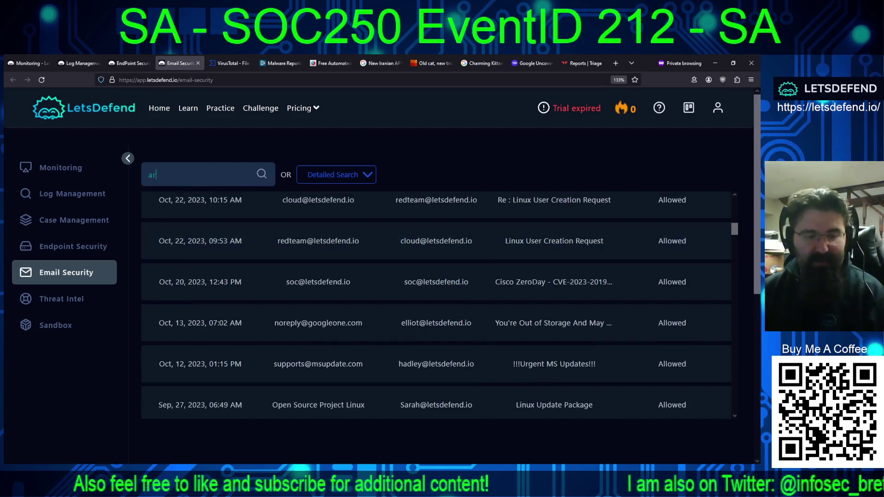
{"action": "type", "text": "thur"}
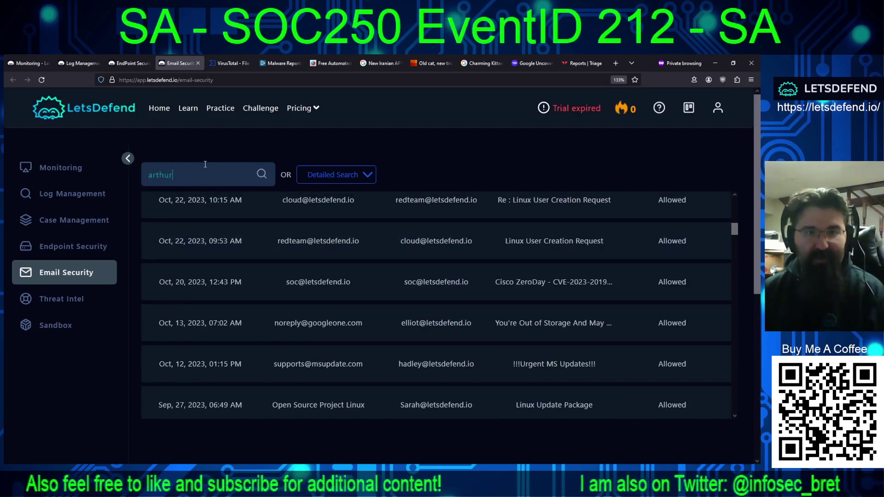
{"action": "left_click", "coordinate": [260, 178]}
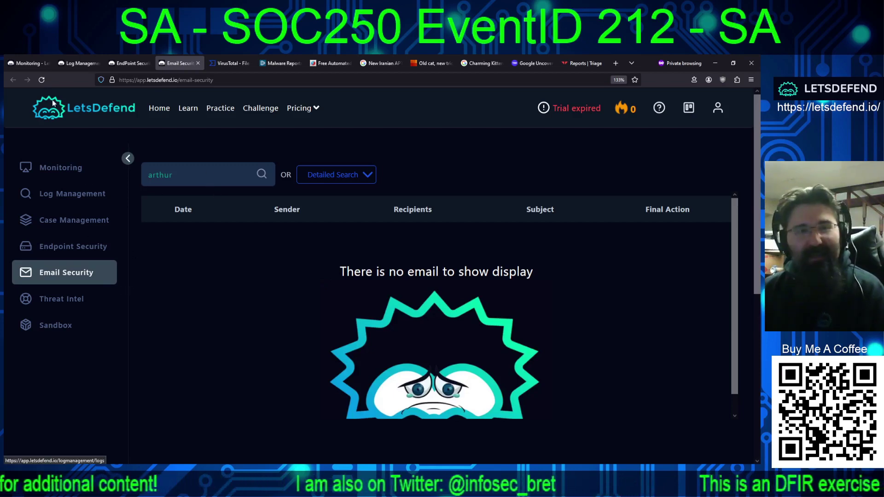
Step: Try to take ownership of the SOC250 alert with EventID 212, and dismiss the VIP subscription offer
{"action": "left_click", "coordinate": [18, 63]}
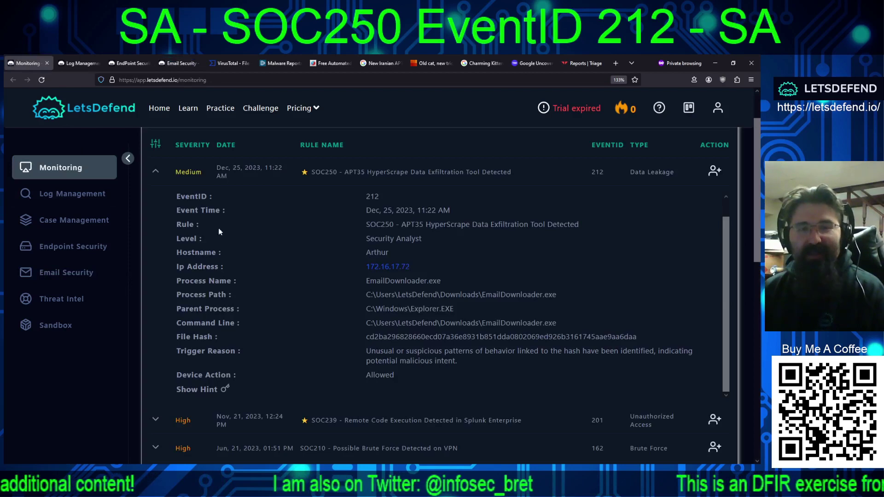
{"action": "left_click", "coordinate": [713, 173]}
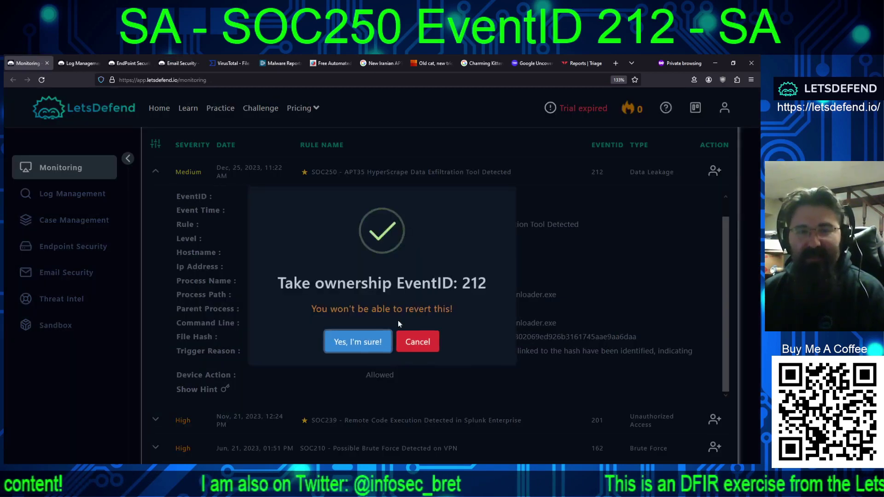
{"action": "left_click", "coordinate": [346, 341]}
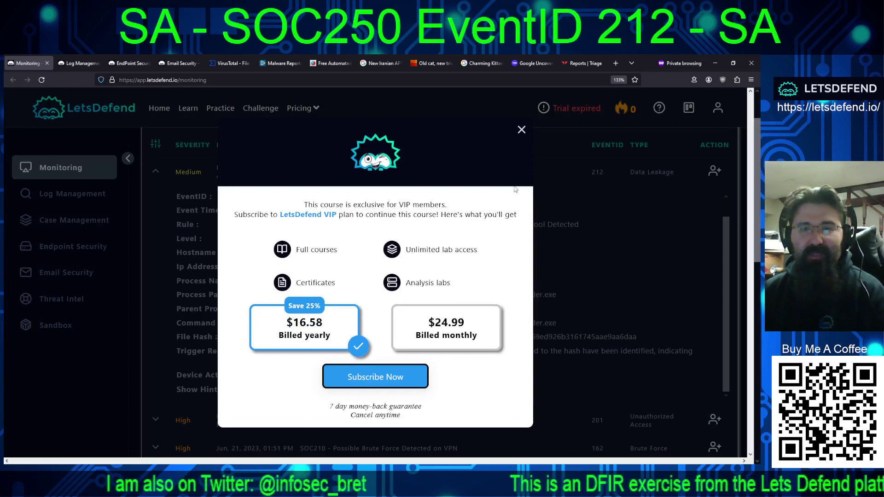
{"action": "left_click", "coordinate": [521, 130]}
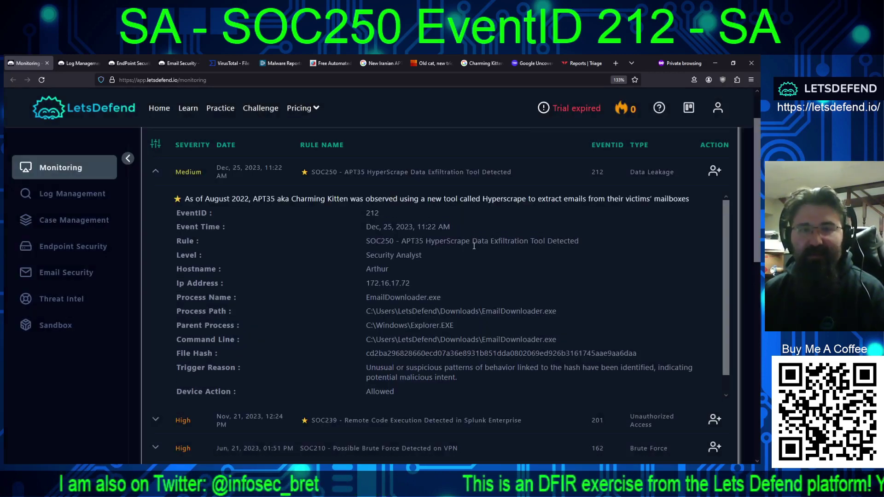
Step: Review the SOC250 alert details again, covering the process, command line, file hash, trigger reason and device action
{"action": "scroll", "coordinate": [463, 236], "scroll_direction": "down", "scroll_amount": 3}
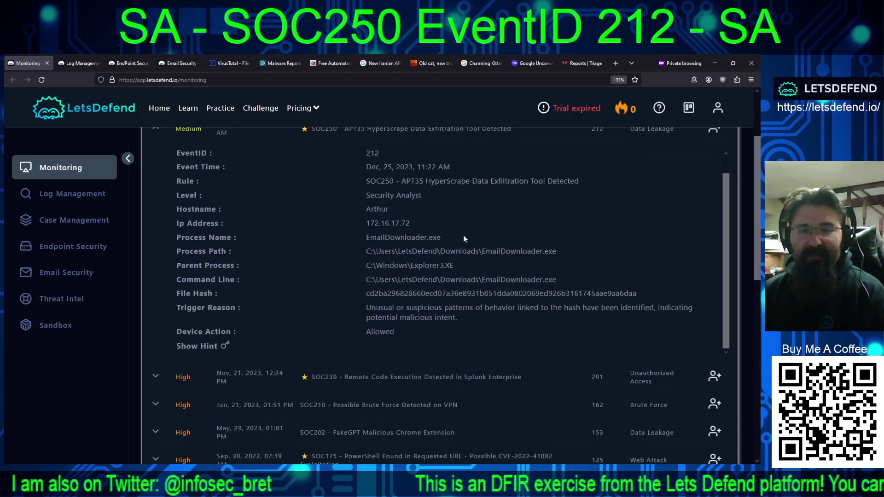
{"action": "scroll", "coordinate": [463, 235], "scroll_direction": "up", "scroll_amount": 5}
{"action": "scroll", "coordinate": [462, 238], "scroll_direction": "down", "scroll_amount": 1}
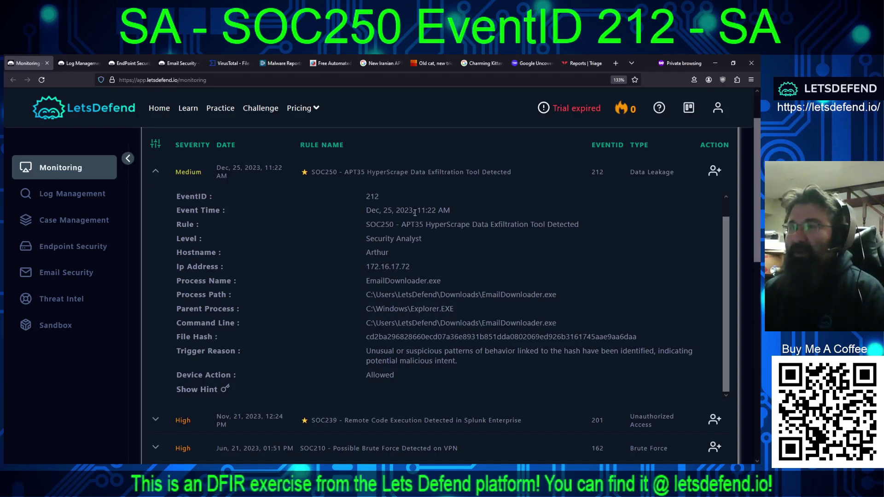
{"action": "scroll", "coordinate": [392, 281], "scroll_direction": "down", "scroll_amount": 1}
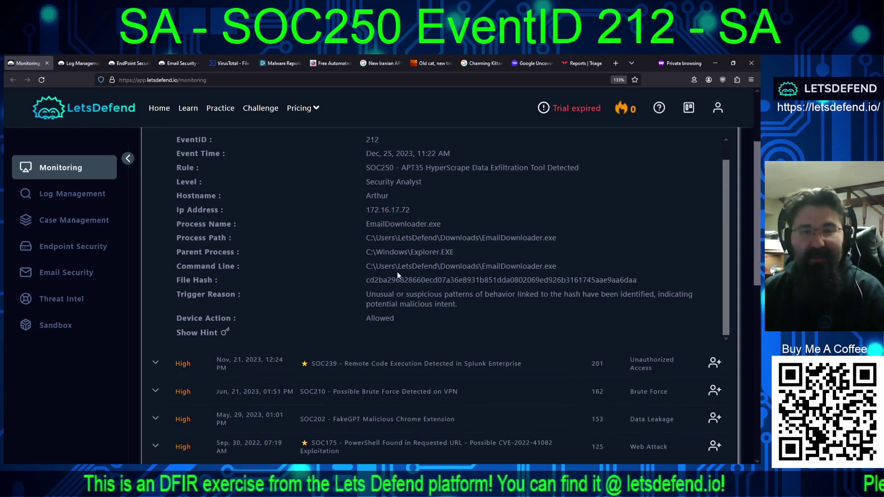
{"action": "scroll", "coordinate": [391, 249], "scroll_direction": "up", "scroll_amount": 1}
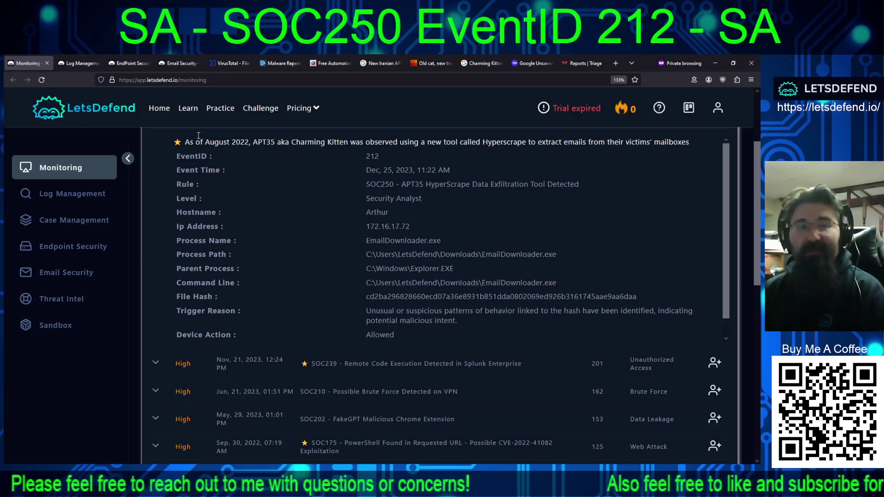
Step: Review the security vendors' detections for EmailDownloader.exe in VirusTotal, including Microsoft's threat label
{"action": "left_click", "coordinate": [229, 64]}
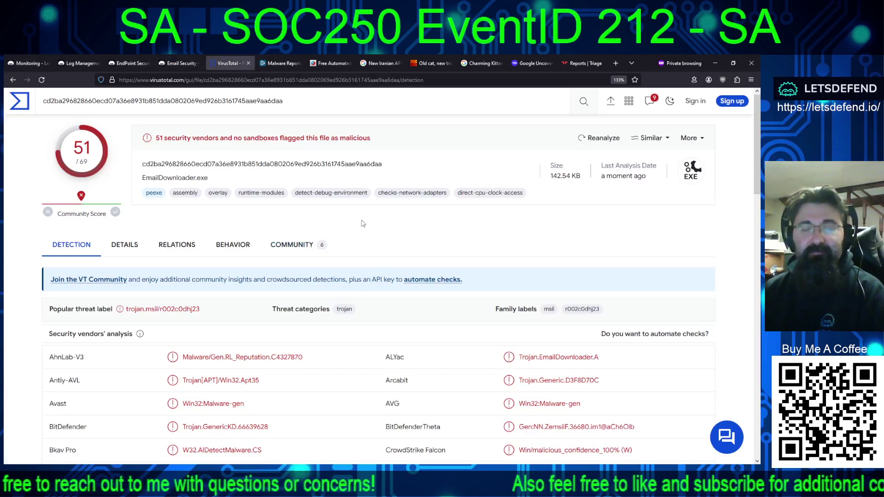
{"action": "scroll", "coordinate": [355, 258], "scroll_direction": "down", "scroll_amount": 5}
{"action": "scroll", "coordinate": [349, 272], "scroll_direction": "down", "scroll_amount": 4}
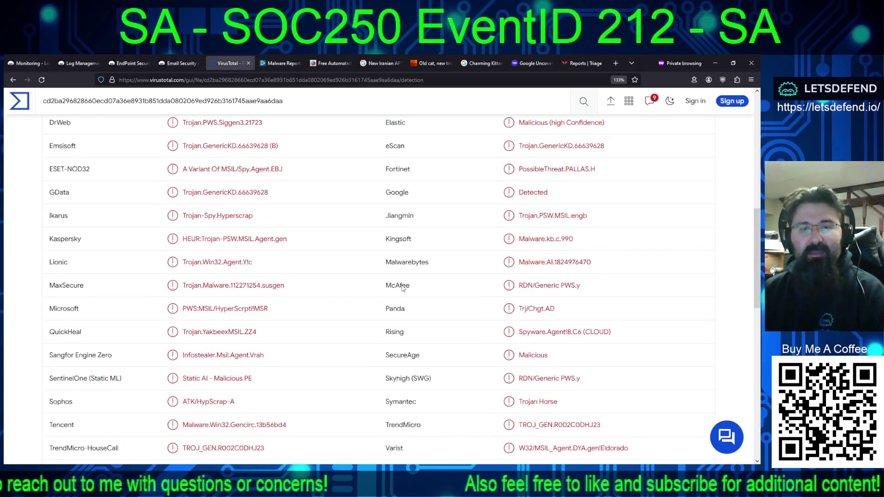
{"action": "triple_click", "coordinate": [182, 308]}
{"action": "scroll", "coordinate": [309, 300], "scroll_direction": "up", "scroll_amount": 8}
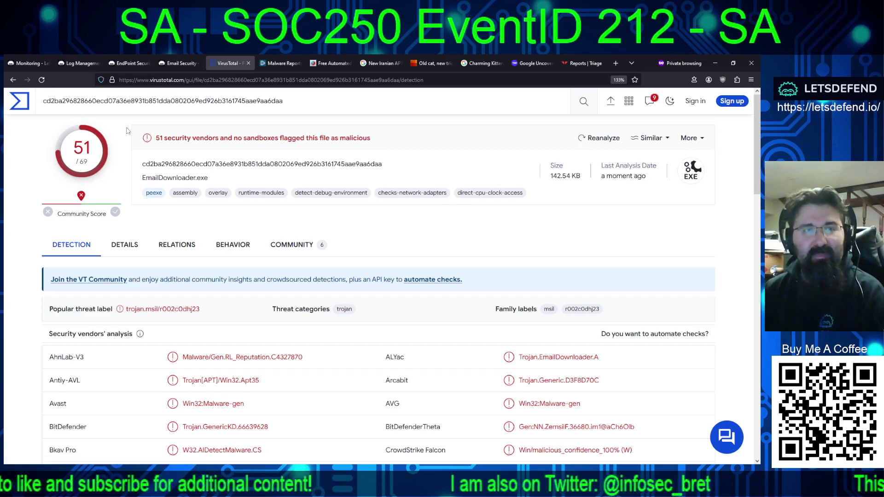
Step: Inspect the raw log of the Exchange entry from Dec 27, 2023, 11:21 AM in LetsDefend's results for 172.16.17.72
{"action": "left_click", "coordinate": [30, 60]}
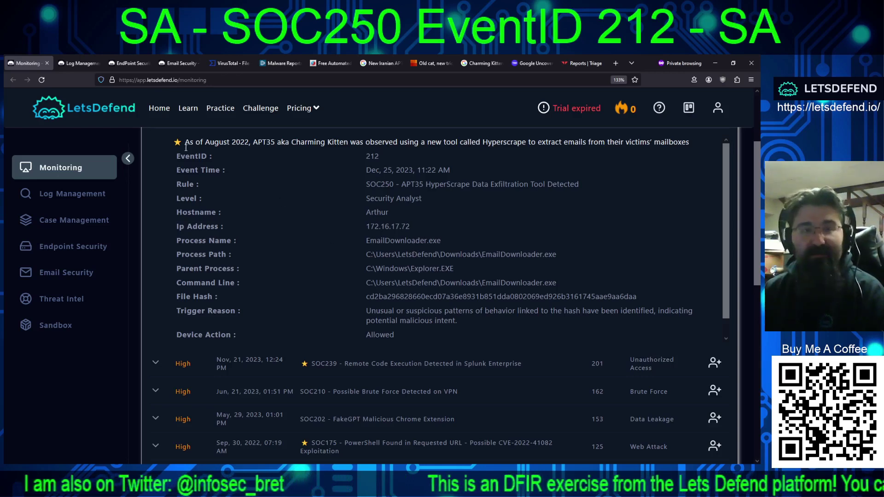
{"action": "left_click", "coordinate": [73, 63]}
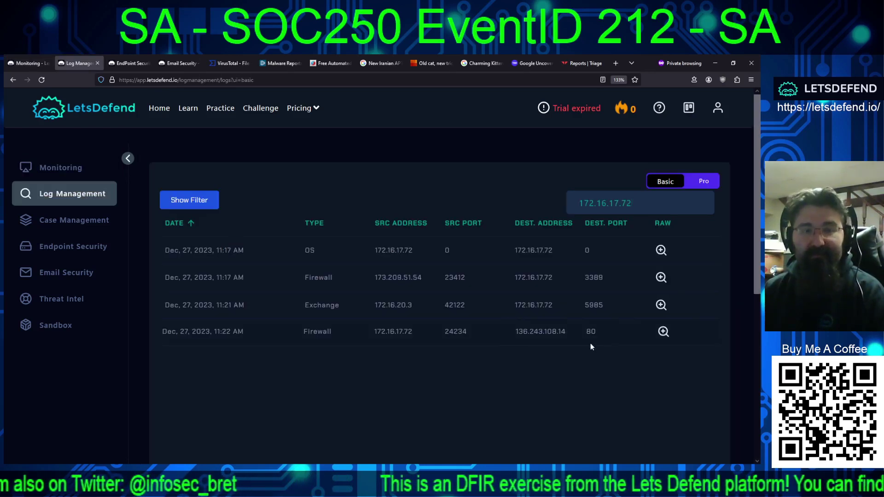
{"action": "left_click", "coordinate": [661, 305]}
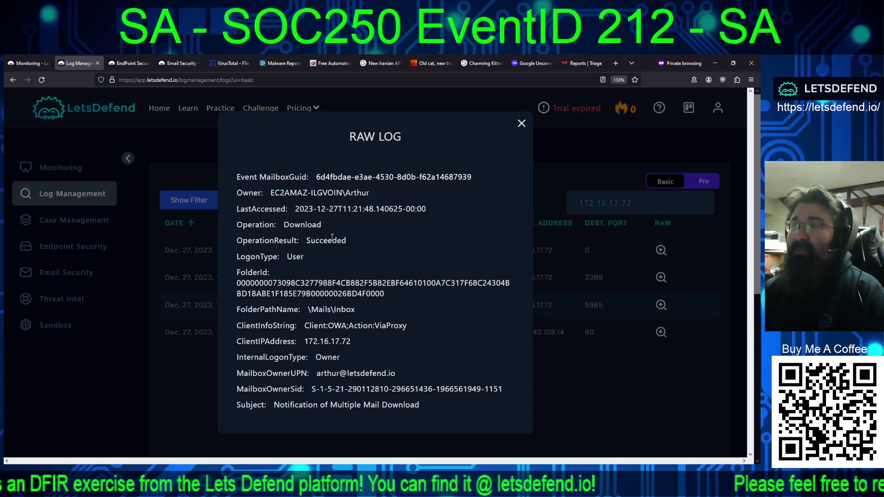
Step: Review the process events of endpoint 172.16.17.72 around EmailDownloader.exe, including the svchost.exe and explorer.exe entries before it
{"action": "left_click", "coordinate": [118, 64]}
{"action": "scroll", "coordinate": [426, 270], "scroll_direction": "down", "scroll_amount": 1}
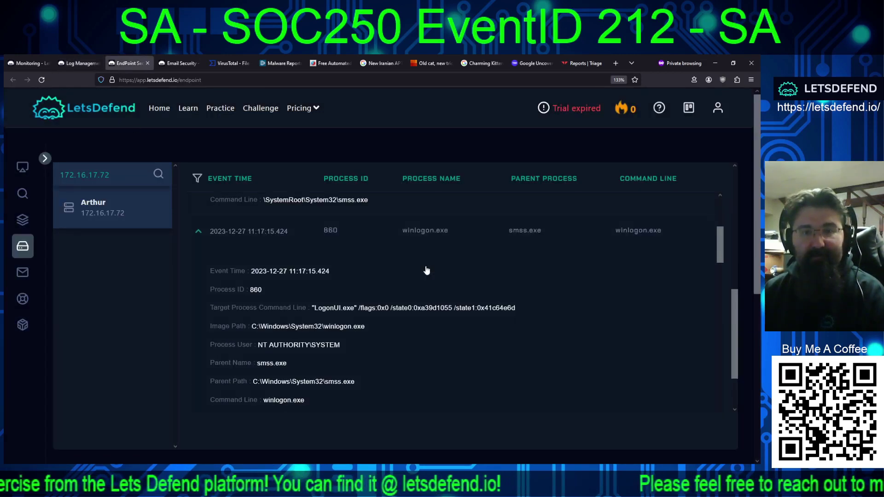
{"action": "scroll", "coordinate": [474, 272], "scroll_direction": "down", "scroll_amount": 5}
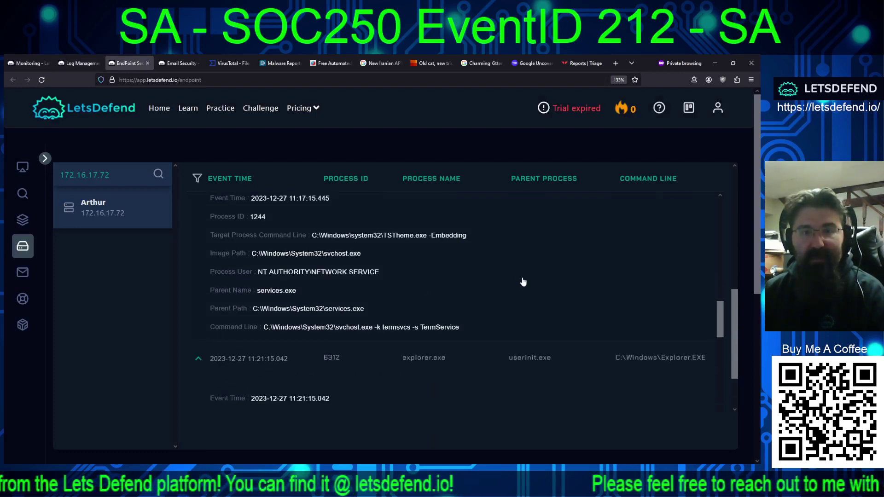
{"action": "scroll", "coordinate": [522, 278], "scroll_direction": "down", "scroll_amount": 8}
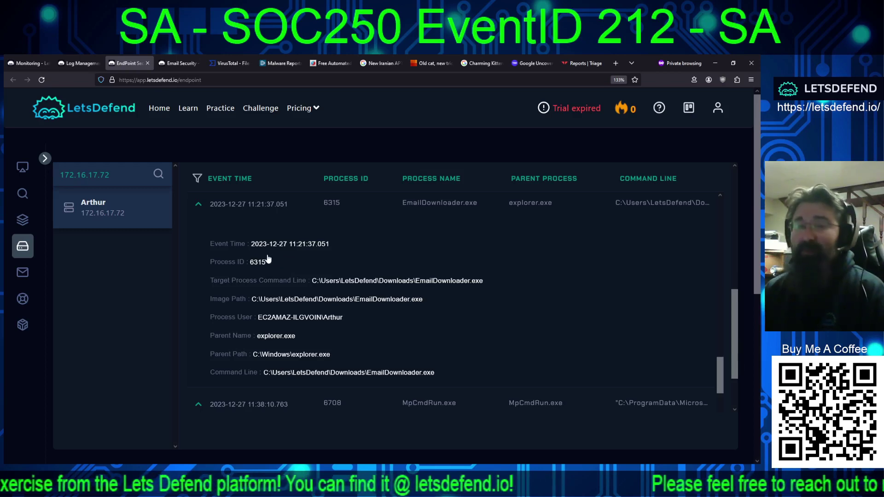
{"action": "scroll", "coordinate": [334, 266], "scroll_direction": "down", "scroll_amount": 7}
{"action": "scroll", "coordinate": [324, 289], "scroll_direction": "down", "scroll_amount": 15}
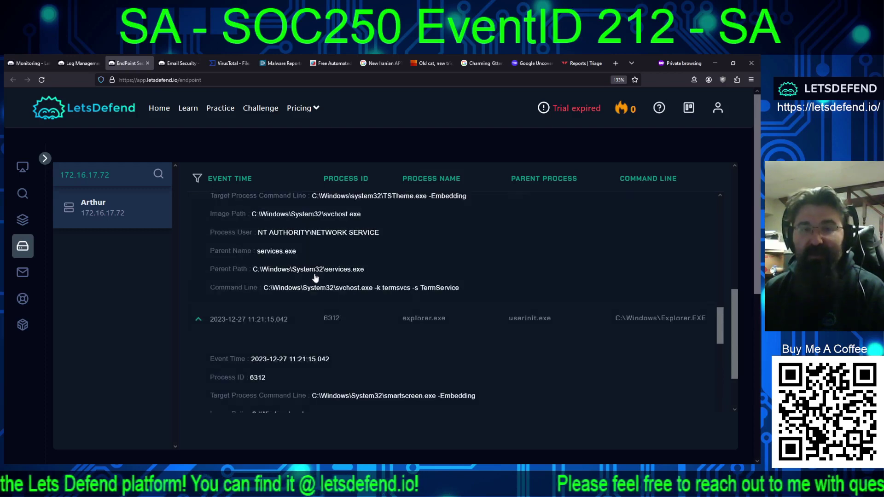
{"action": "scroll", "coordinate": [315, 278], "scroll_direction": "up", "scroll_amount": 3}
{"action": "scroll", "coordinate": [308, 273], "scroll_direction": "down", "scroll_amount": 1}
{"action": "scroll", "coordinate": [308, 273], "scroll_direction": "up", "scroll_amount": 1}
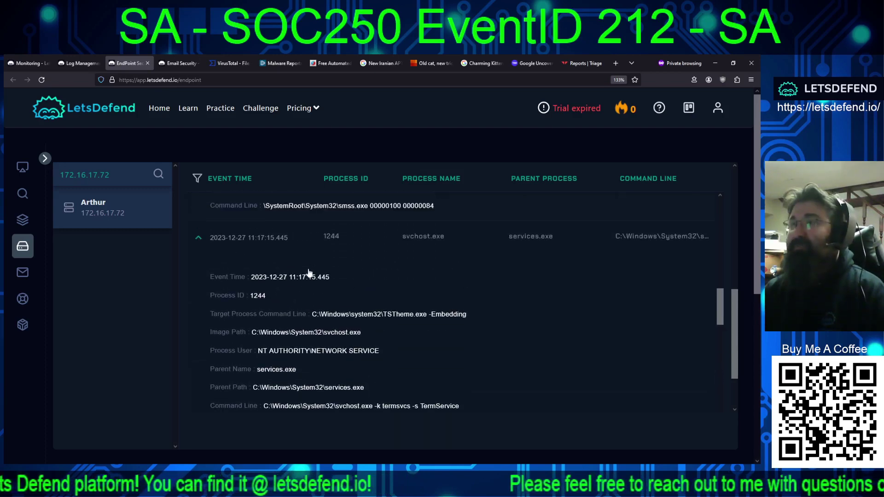
{"action": "scroll", "coordinate": [309, 272], "scroll_direction": "down", "scroll_amount": 1}
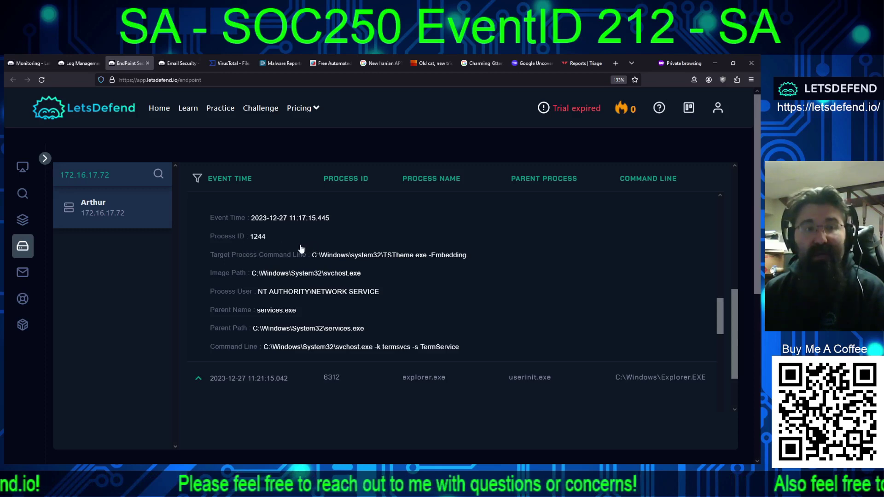
Step: Collapse the SOC250 alert details in LetsDefend's monitoring page and look over the other alerts in the main channel
{"action": "left_click", "coordinate": [28, 66]}
{"action": "scroll", "coordinate": [239, 217], "scroll_direction": "up", "scroll_amount": 2}
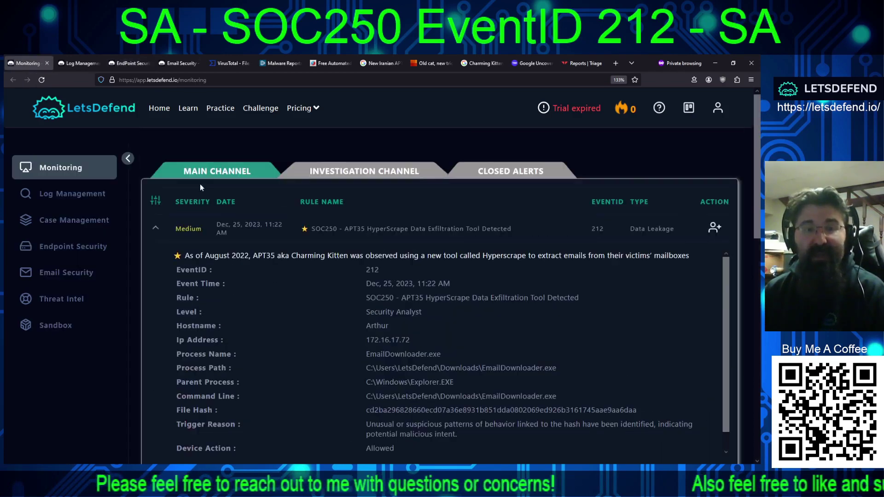
{"action": "left_click", "coordinate": [154, 228]}
{"action": "scroll", "coordinate": [442, 280], "scroll_direction": "down", "scroll_amount": 5}
{"action": "scroll", "coordinate": [372, 257], "scroll_direction": "up", "scroll_amount": 3}
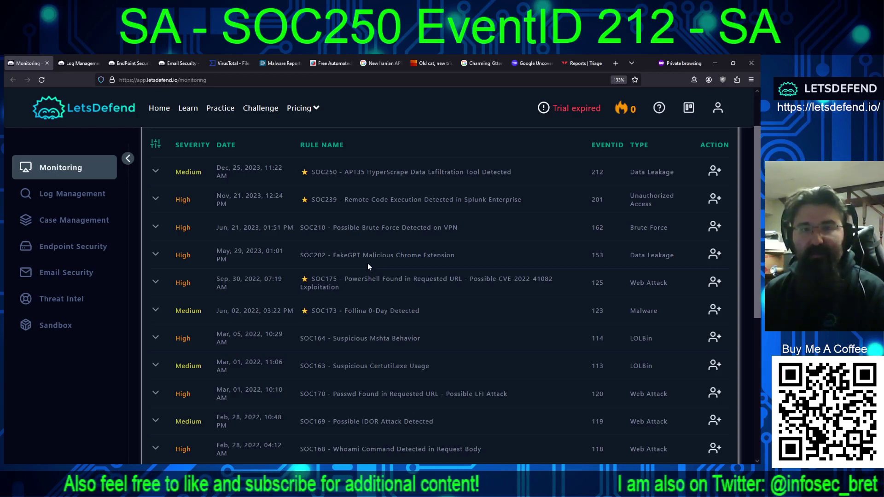
{"action": "scroll", "coordinate": [368, 263], "scroll_direction": "up", "scroll_amount": 2}
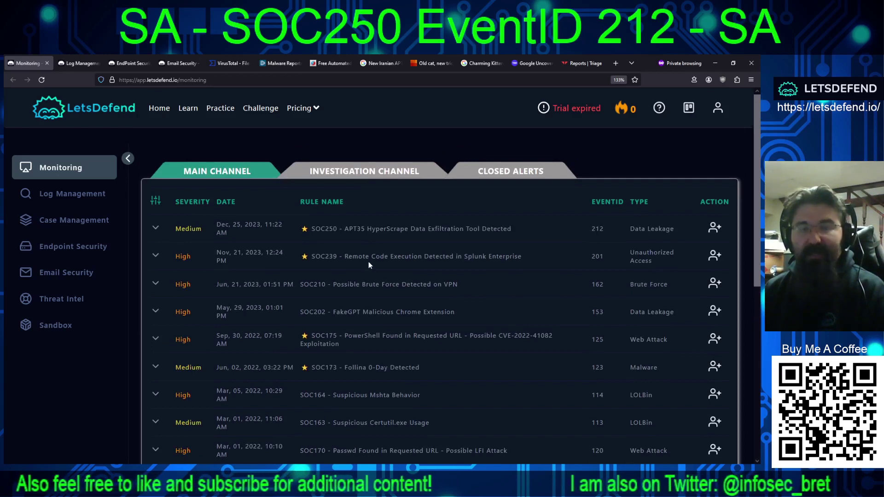